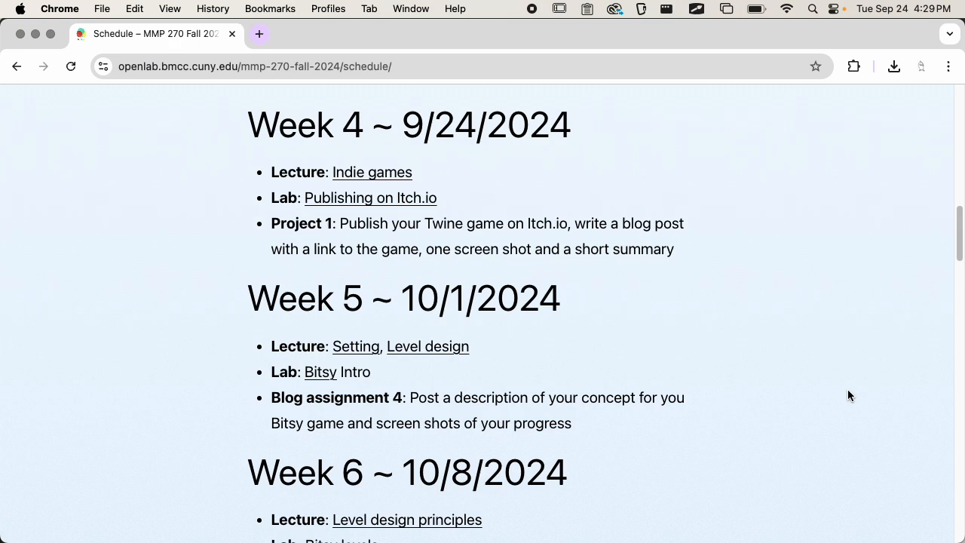
# Step: Open twinery.org in a new browser tab and launch the in-browser version of Twine
pyautogui.press('cmd+t')
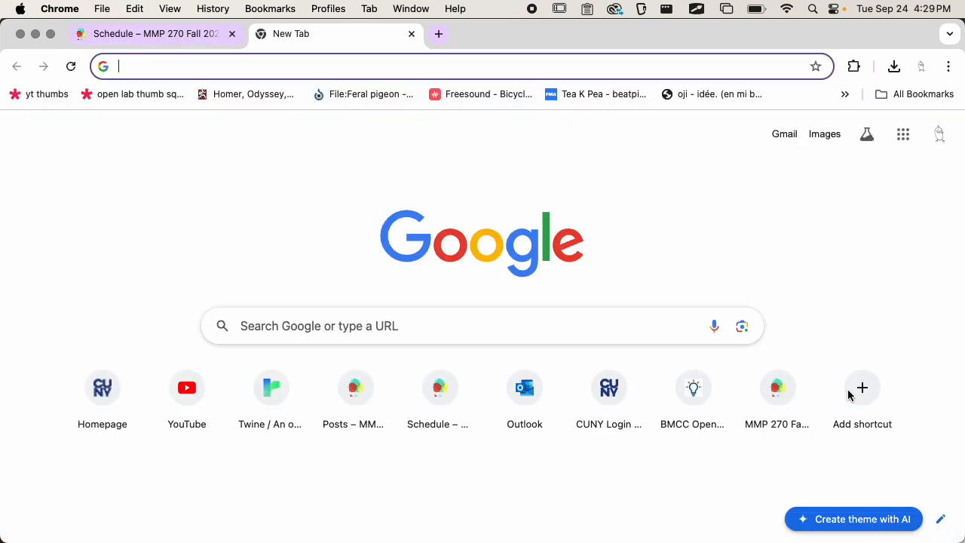
pyautogui.write('twi')
pyautogui.press('Return')
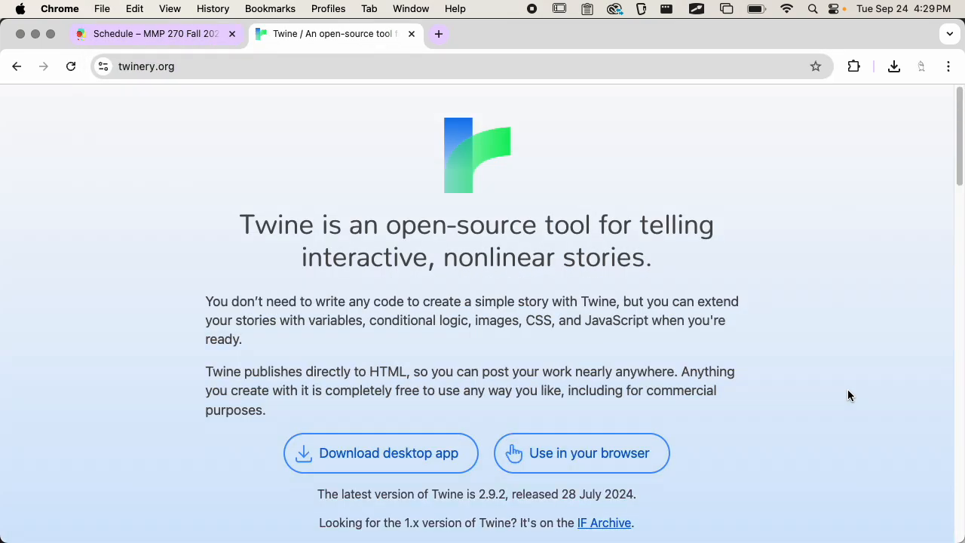
pyautogui.click(594, 455)
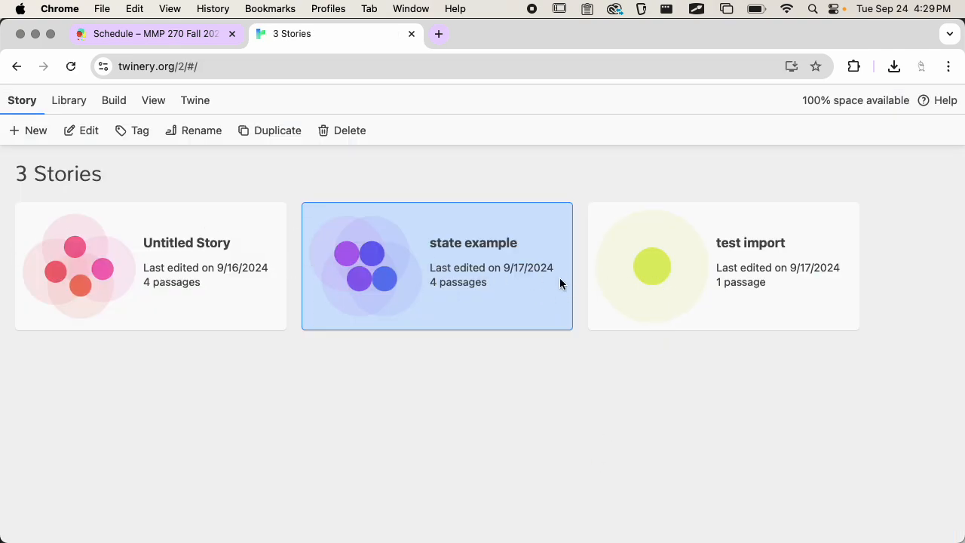
# Step: Switch to Finder and locate the state example.twee file in the Desktop's MMP_270/Twine folder
pyautogui.press('super+Tab')
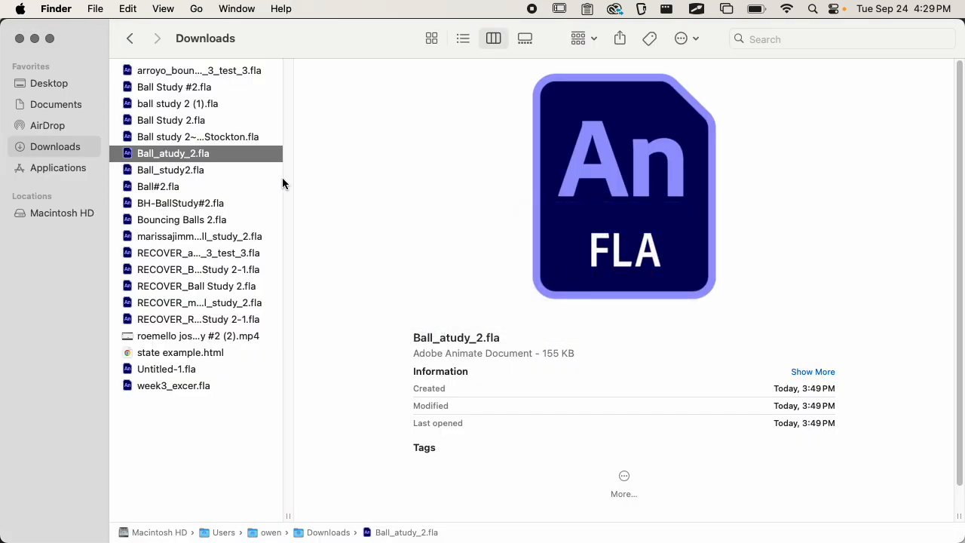
pyautogui.click(53, 84)
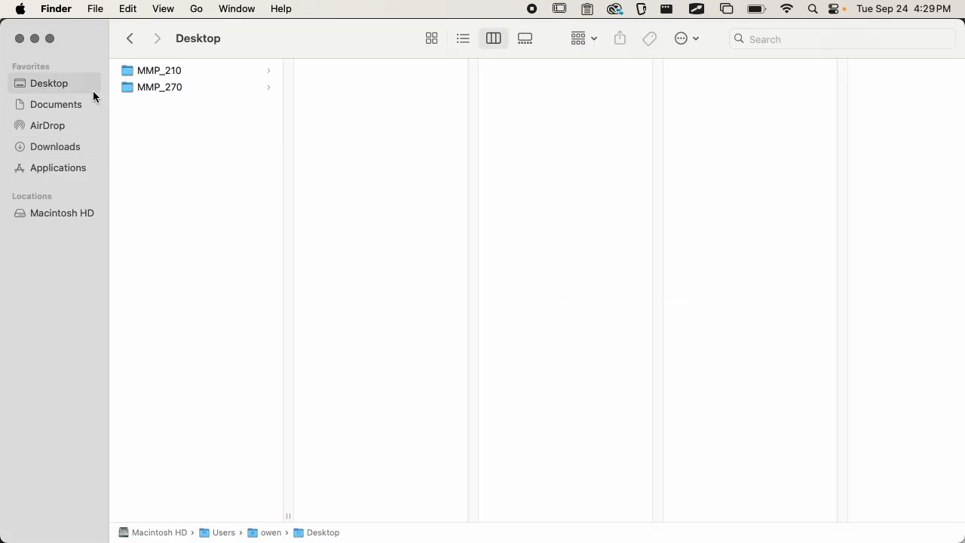
pyautogui.click(167, 86)
pyautogui.click(340, 71)
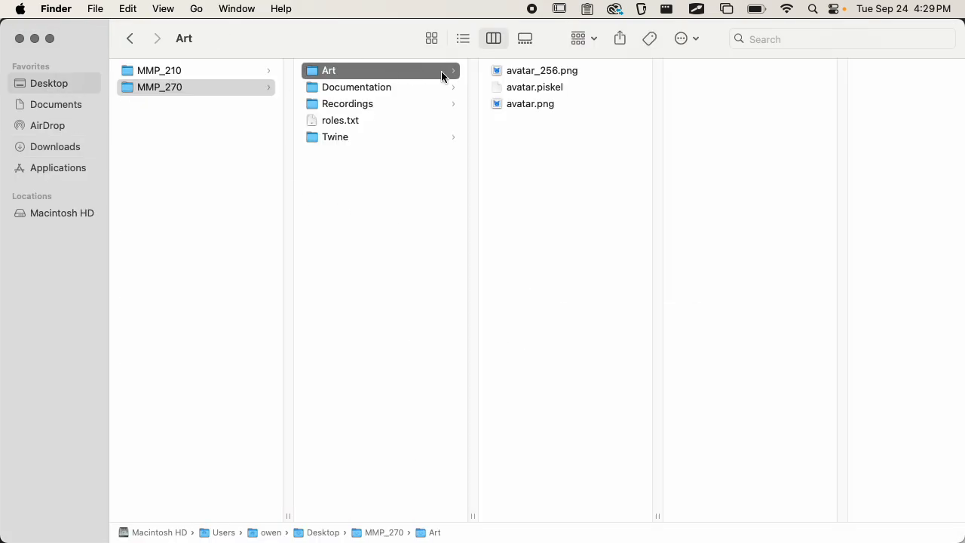
pyautogui.click(363, 136)
pyautogui.click(550, 70)
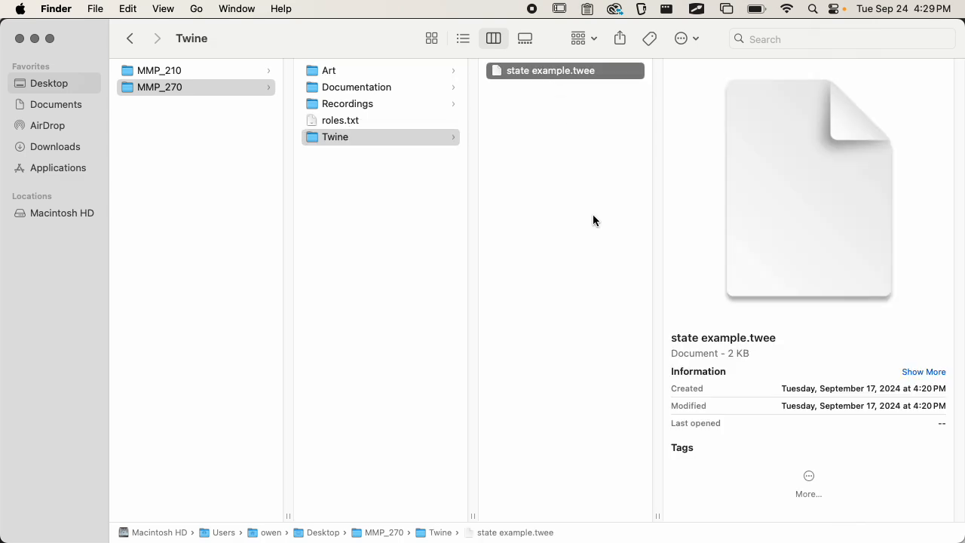
pyautogui.click(570, 106)
pyautogui.click(558, 70)
# Step: Switch back to Chrome and view Twine's Import Stories dialog, closing it without choosing a file
pyautogui.press('super+Tab')
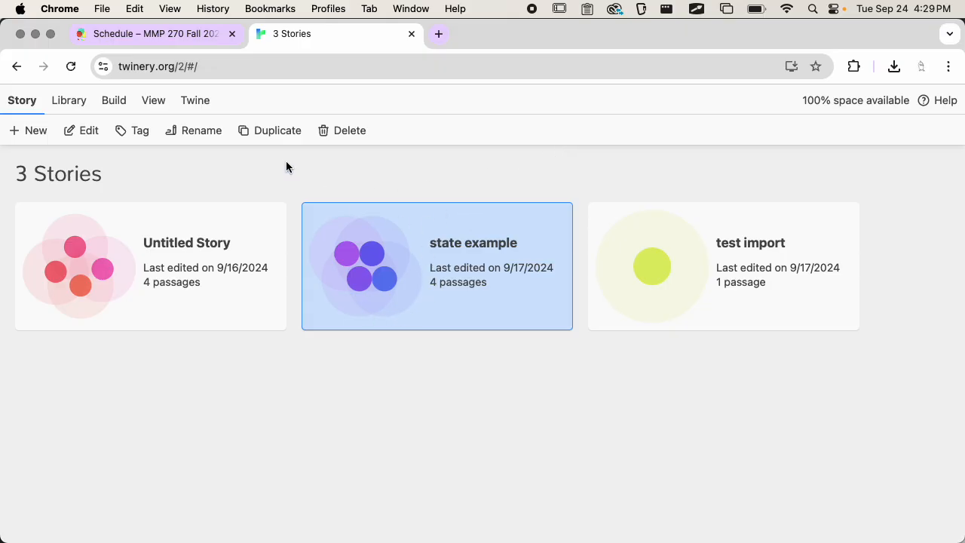
pyautogui.click(196, 98)
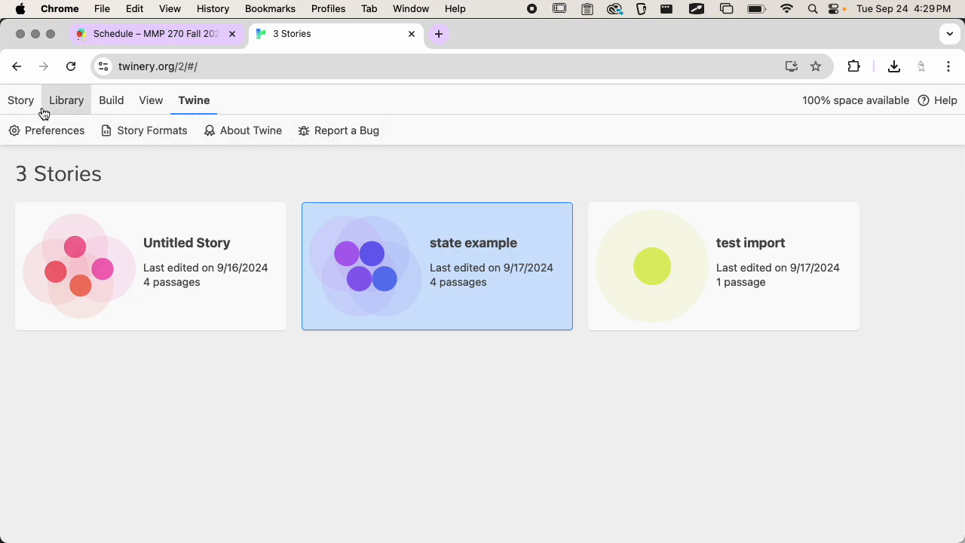
pyautogui.click(20, 106)
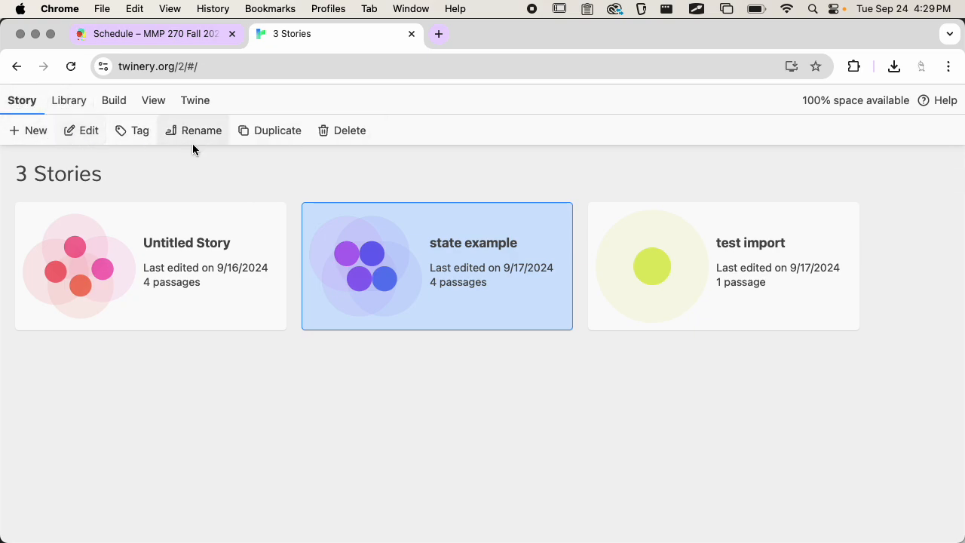
pyautogui.click(77, 100)
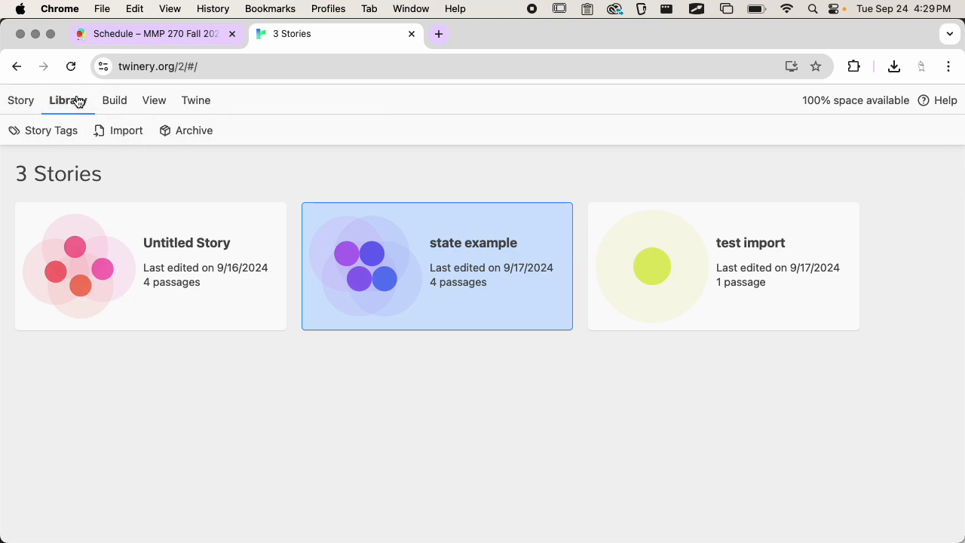
pyautogui.click(105, 129)
pyautogui.moveTo(961, 424)
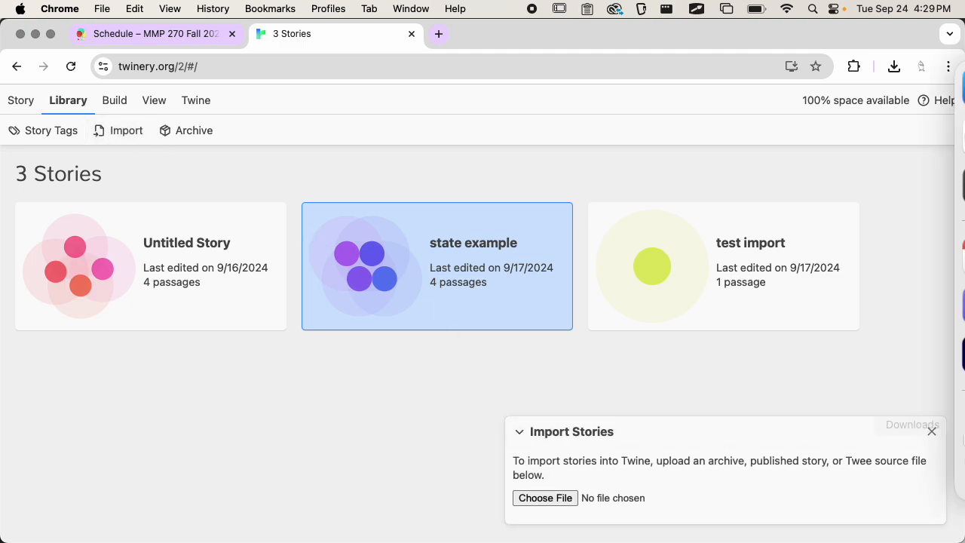
pyautogui.click(931, 431)
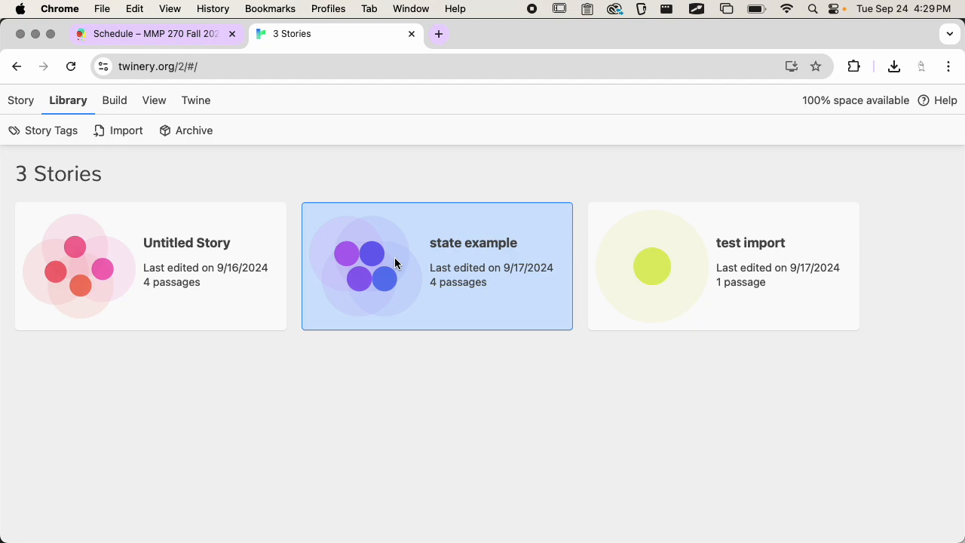
# Step: Open the state example story and publish it to an HTML file
pyautogui.doubleClick(431, 231)
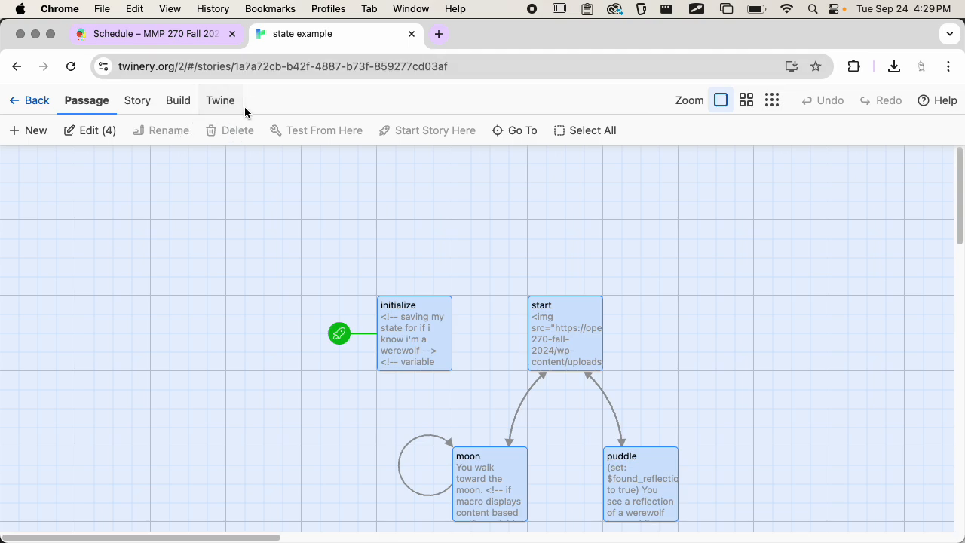
pyautogui.click(223, 103)
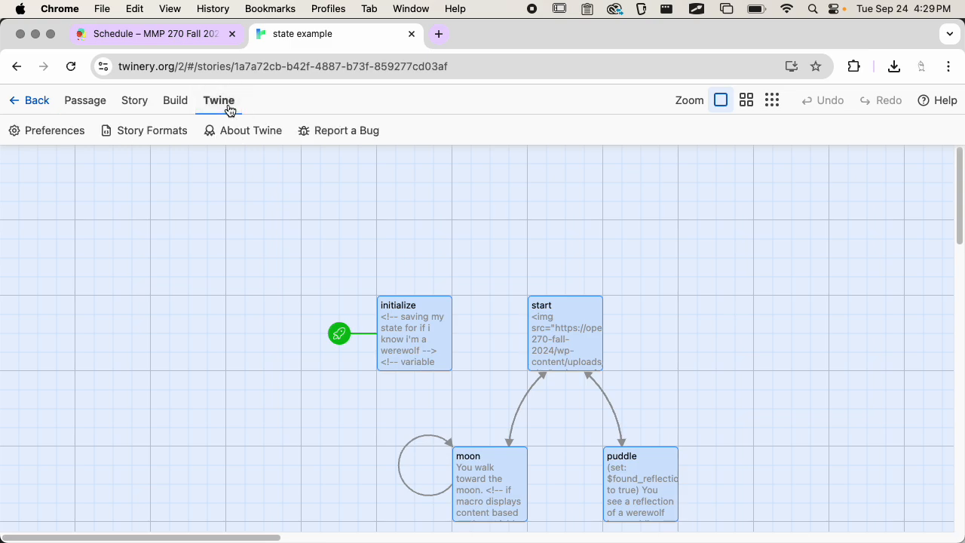
pyautogui.click(189, 111)
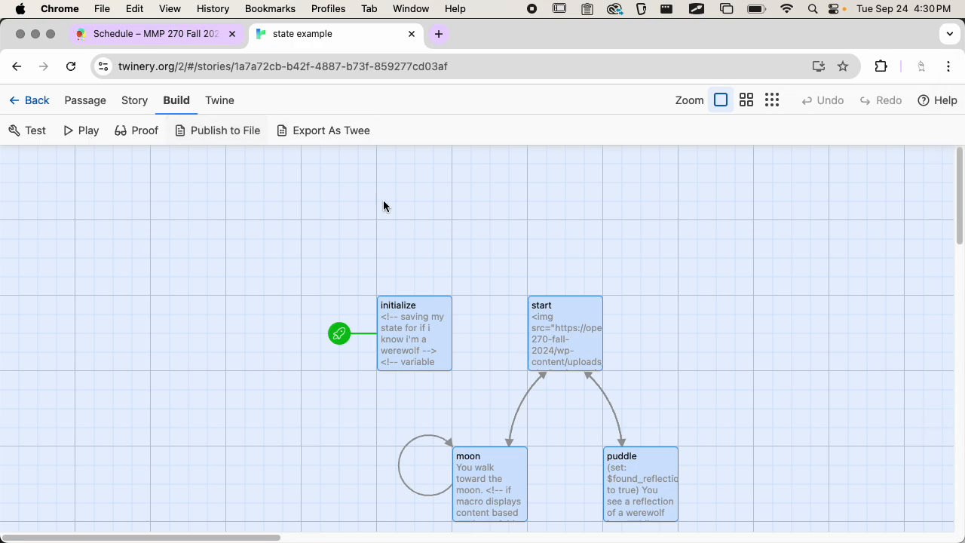
# Step: Switch to Finder and move state example.html from Downloads into the MMP_270/Twine folder
pyautogui.press('super+Tab')
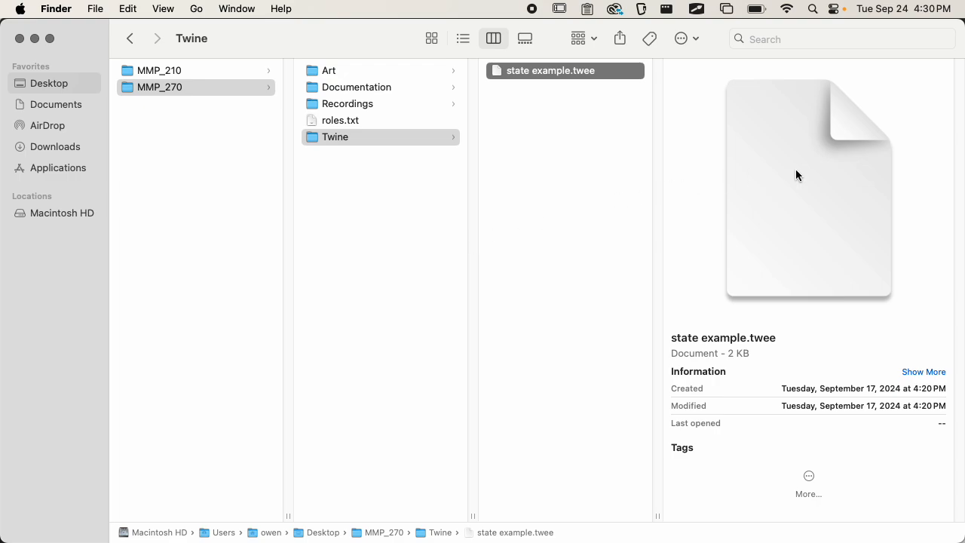
pyautogui.click(55, 146)
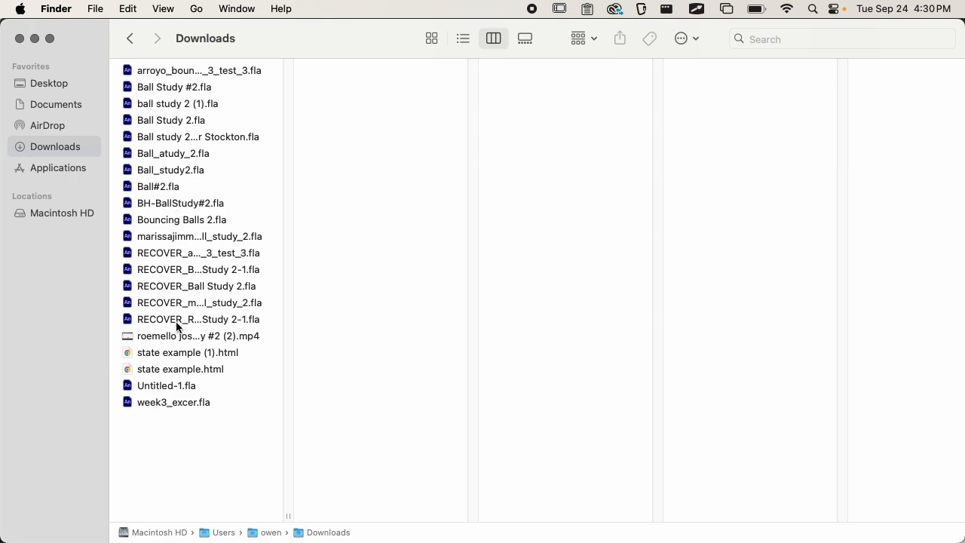
pyautogui.click(176, 373)
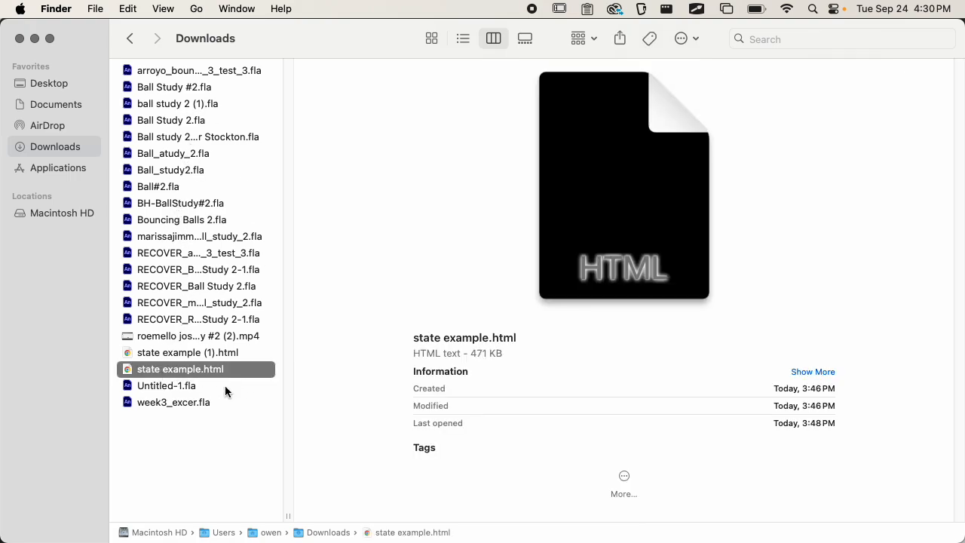
pyautogui.moveTo(189, 370); pyautogui.dragTo(347, 137)
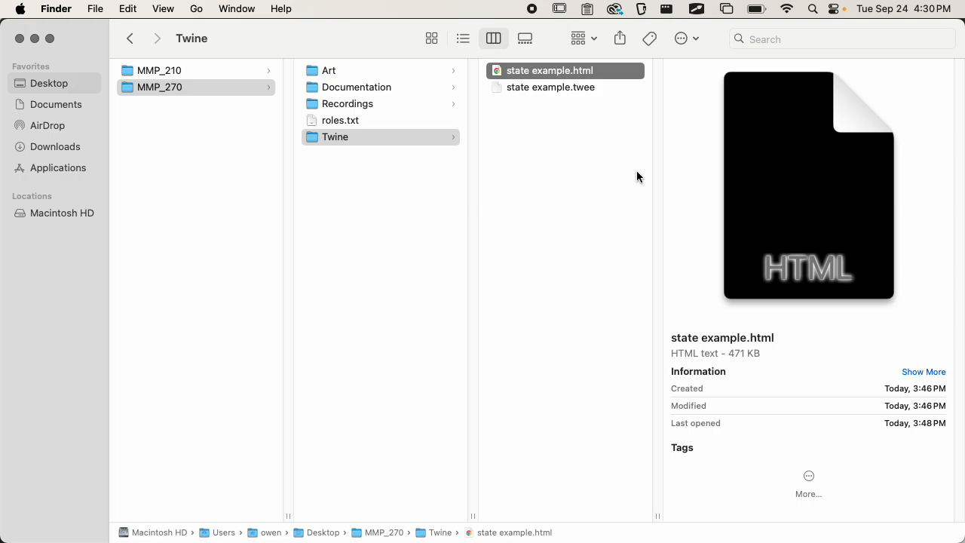
# Step: Rename state example.html in the Twine folder to index.html
pyautogui.press('Return')
pyautogui.write('index')
pyautogui.press('Return')
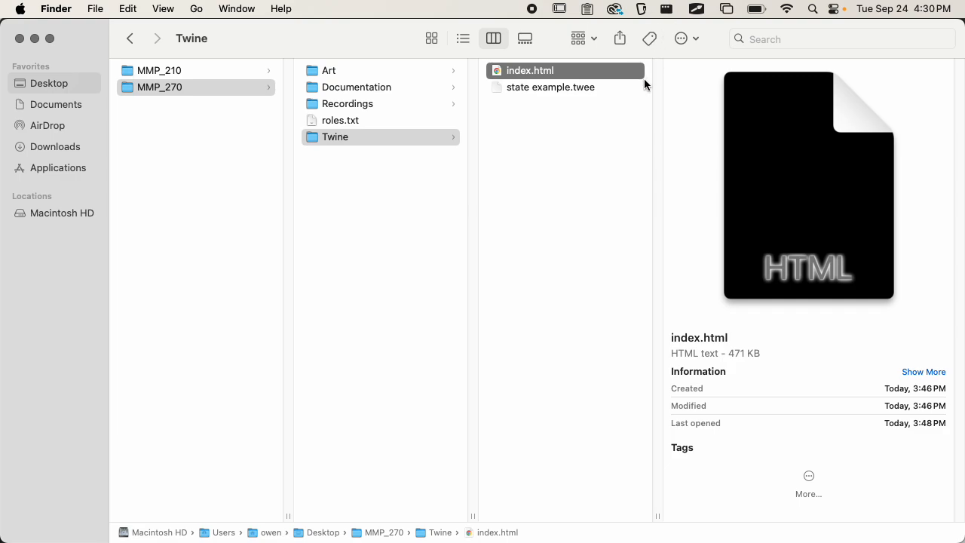
# Step: Open index.html from the Twine folder in Sublime Text
pyautogui.click(560, 134)
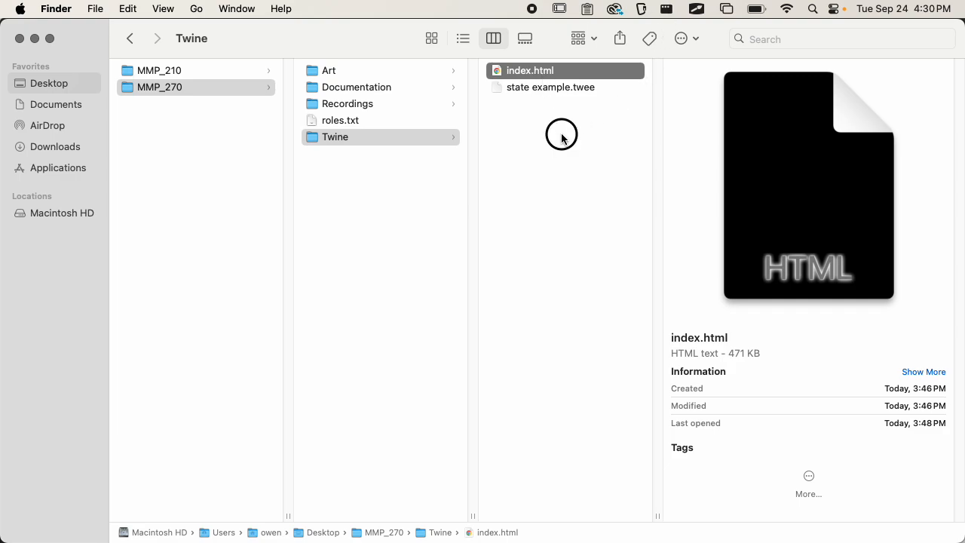
pyautogui.click(540, 69)
pyautogui.moveTo(513, 76); pyautogui.dragTo(935, 201)
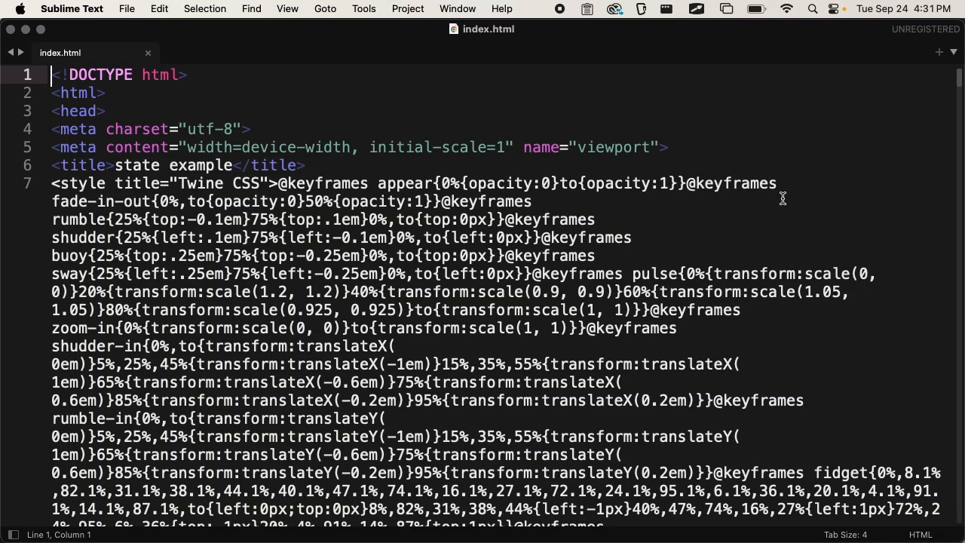
# Step: Survey the extent of the index.html code by shrinking the editor text and restoring its size
pyautogui.press('super+minus')
pyautogui.press('super+minus')
pyautogui.press('super+minus')
pyautogui.press('super+minus')
pyautogui.press('super+minus')
pyautogui.press('super+minus')
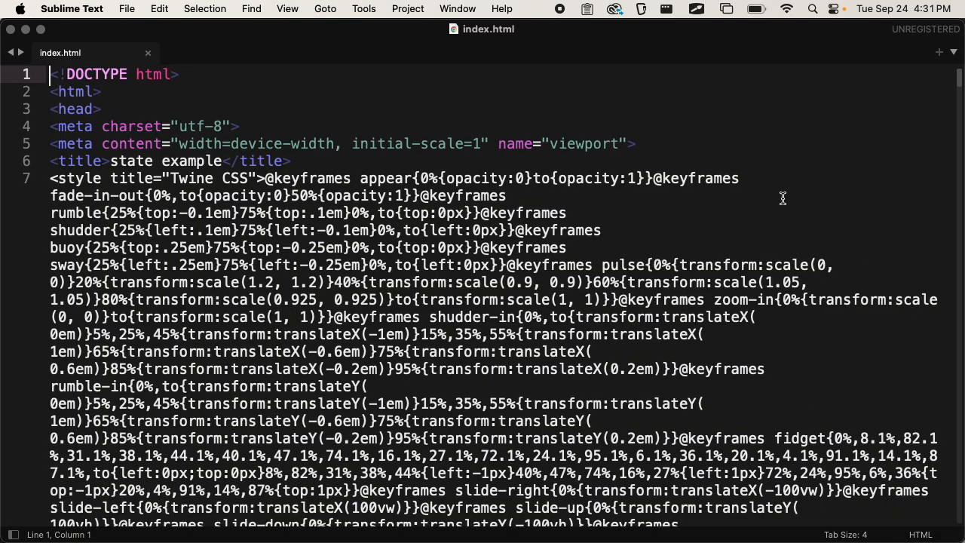
pyautogui.press('super+minus')
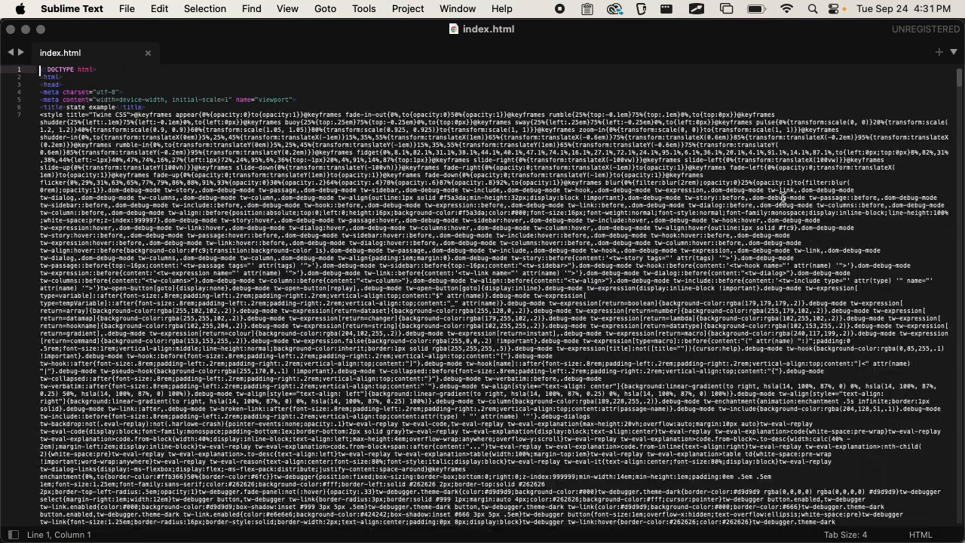
pyautogui.press('super+plus')
pyautogui.press('super+plus')
pyautogui.press('super+plus')
pyautogui.press('super+plus')
pyautogui.press('super+plus')
pyautogui.press('super+plus')
pyautogui.press('super+plus')
pyautogui.press('super+plus')
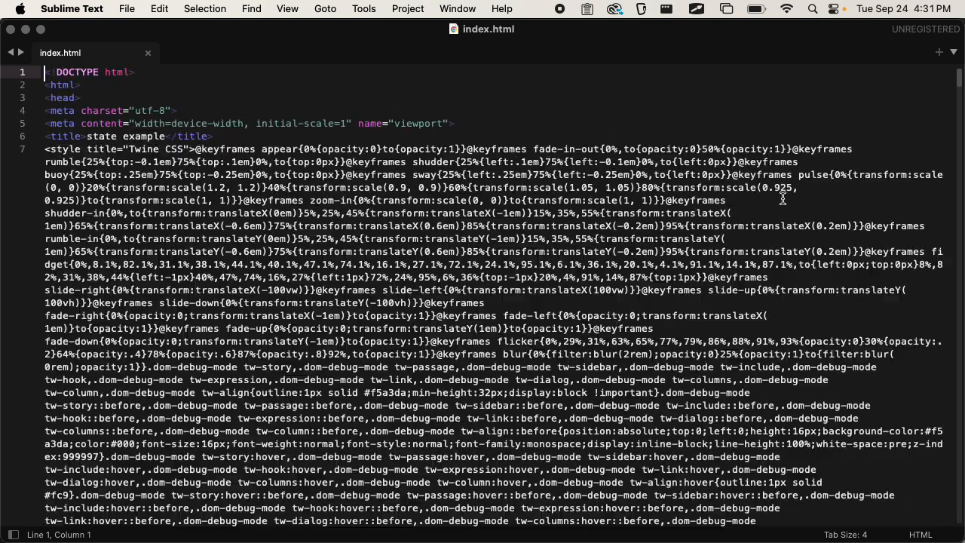
pyautogui.press('super+plus')
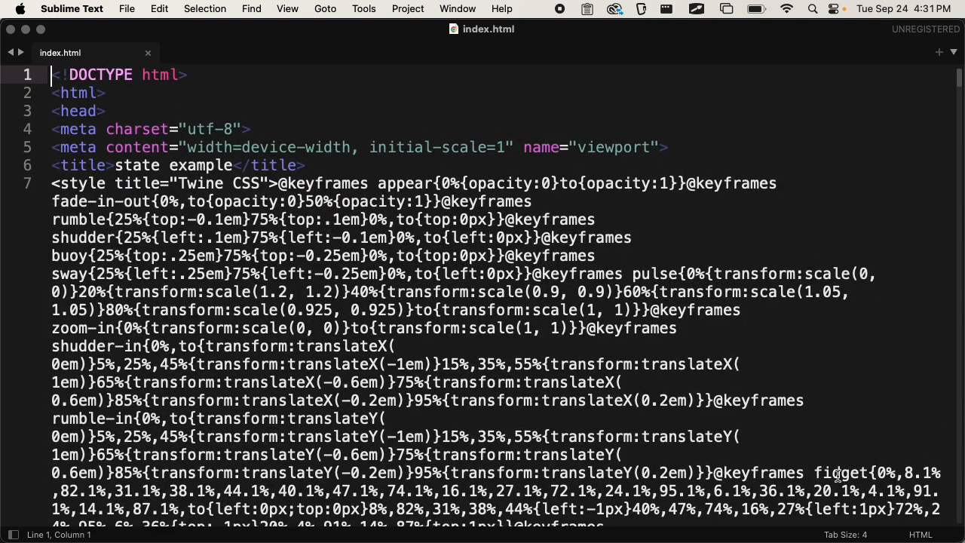
# Step: Examine the doctype, meta tags, title and Twine CSS style line at the start of index.html
pyautogui.moveTo(218, 68); pyautogui.dragTo(62, 75)
pyautogui.click(133, 149)
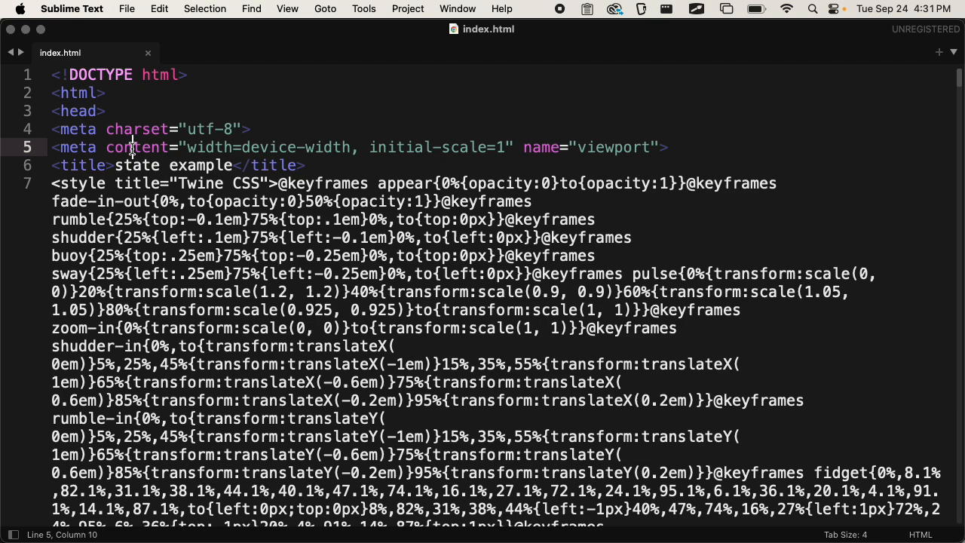
pyautogui.moveTo(300, 165); pyautogui.dragTo(277, 182)
pyautogui.click(65, 167)
pyautogui.scroll(-1, 349, 196)
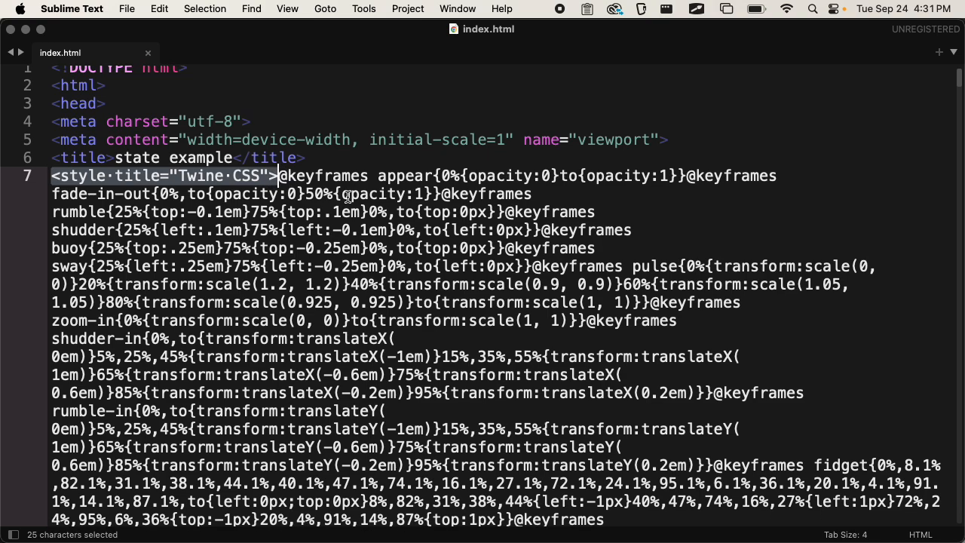
pyautogui.scroll(-3, 348, 196)
pyautogui.scroll(2, 249, 151)
pyautogui.moveTo(171, 145); pyautogui.dragTo(267, 147)
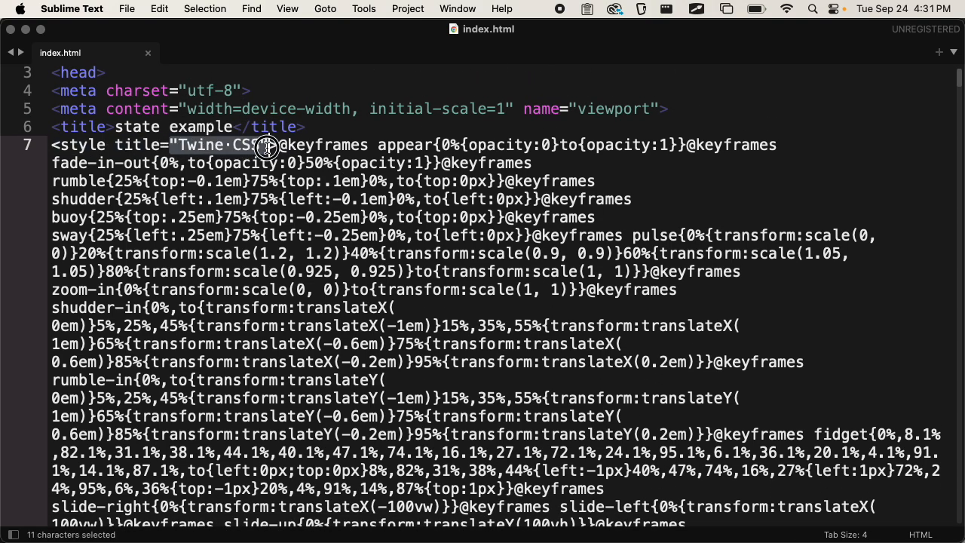
pyautogui.click(106, 145)
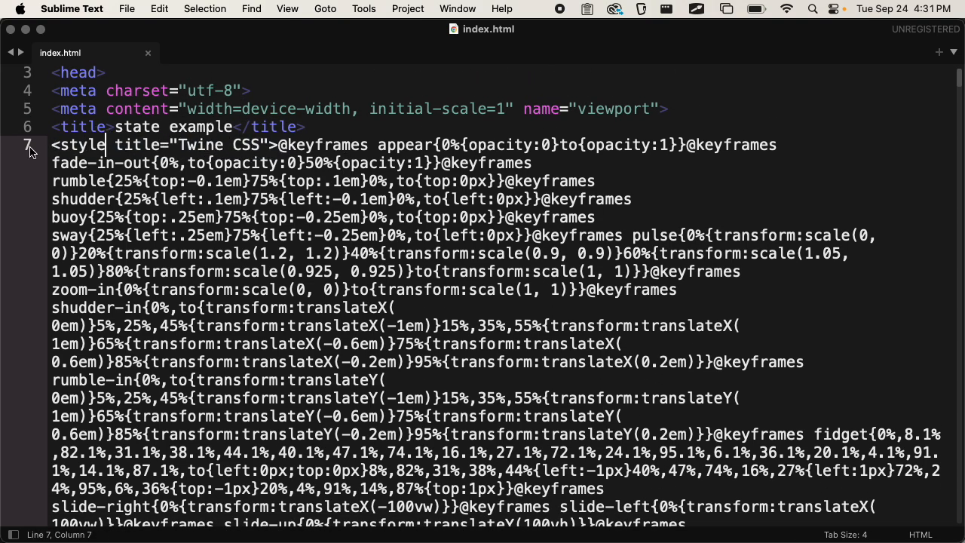
pyautogui.click(35, 147)
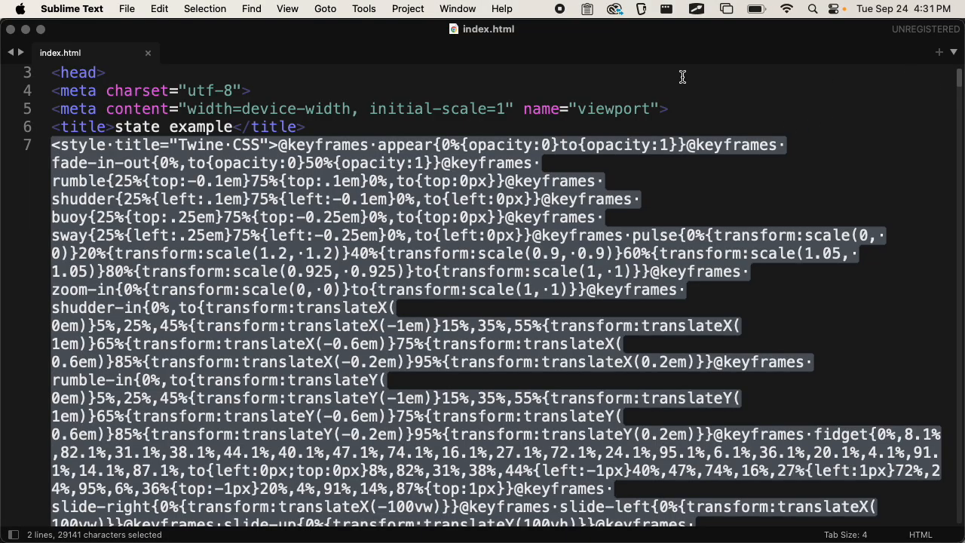
# Step: Show the minimap and go to the tw-storydata section containing the story's passages
pyautogui.click(278, 9)
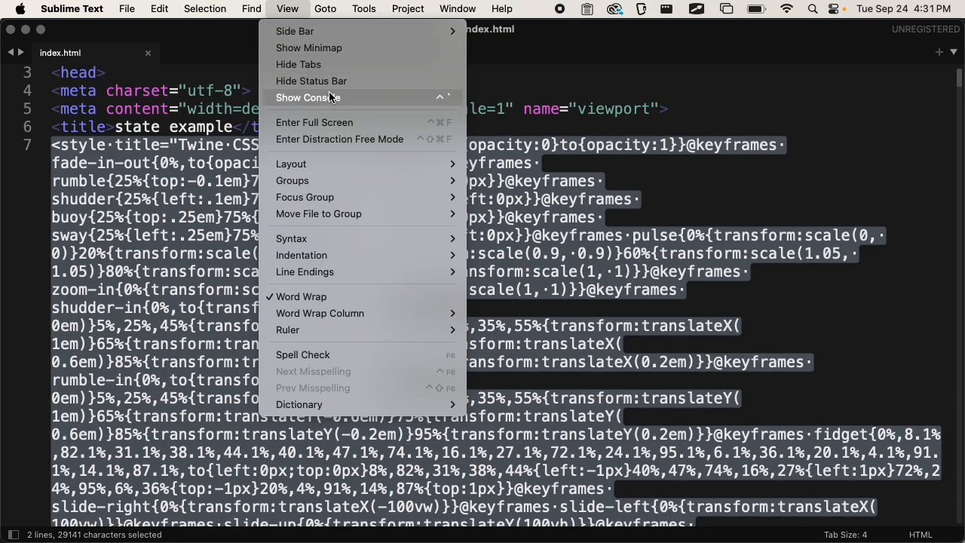
pyautogui.click(328, 48)
pyautogui.click(919, 139)
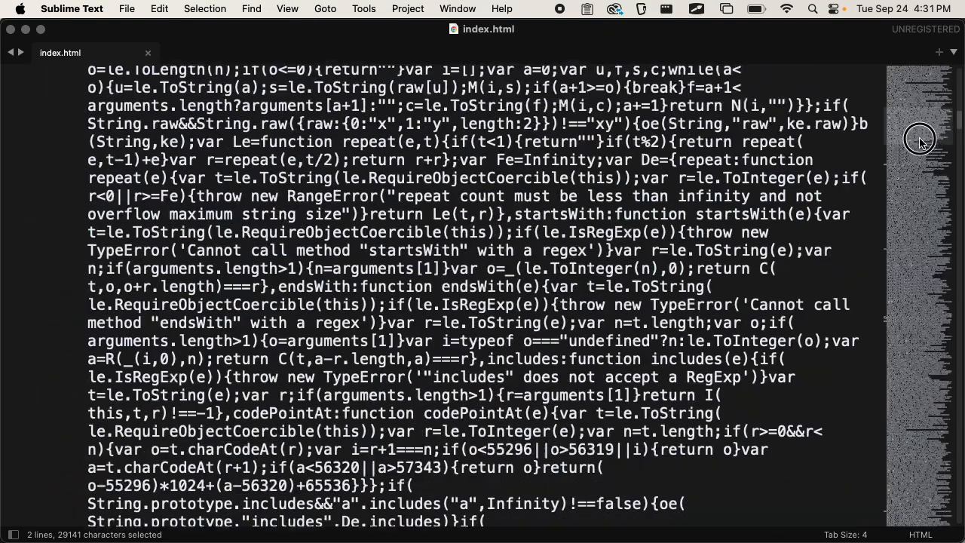
pyautogui.moveTo(920, 139)
pyautogui.mouseDown()
pyautogui.moveTo(898, 38)
pyautogui.moveTo(905, 189)
pyautogui.moveTo(906, 97)
pyautogui.moveTo(908, 147)
pyautogui.moveTo(911, 118)
pyautogui.moveTo(908, 130)
pyautogui.mouseUp()
pyautogui.scroll(-3, 260, 137)
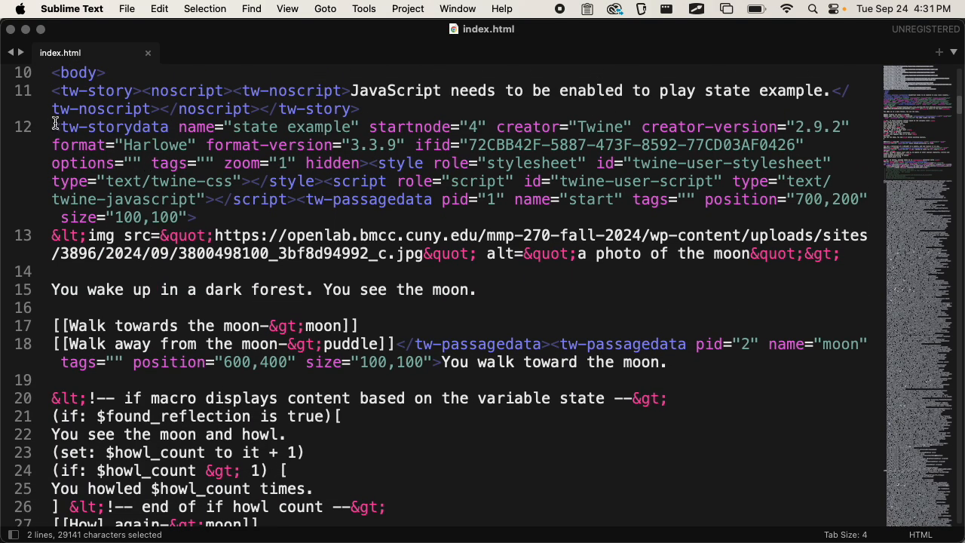
# Step: Examine the story text and passage data in index.html, skim the script code below, and return to the file's beginning
pyautogui.moveTo(53, 282); pyautogui.dragTo(502, 292)
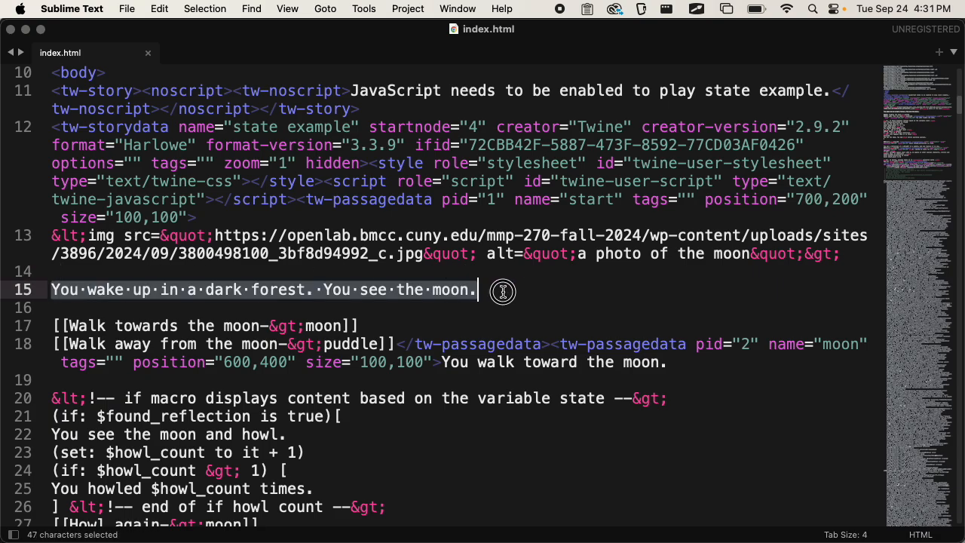
pyautogui.scroll(-20, 512, 287)
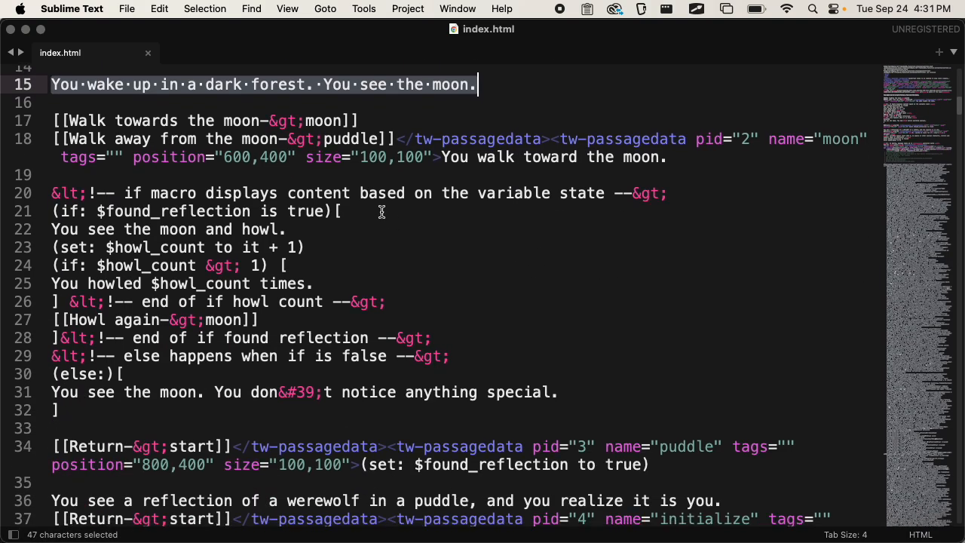
pyautogui.scroll(-12, 279, 212)
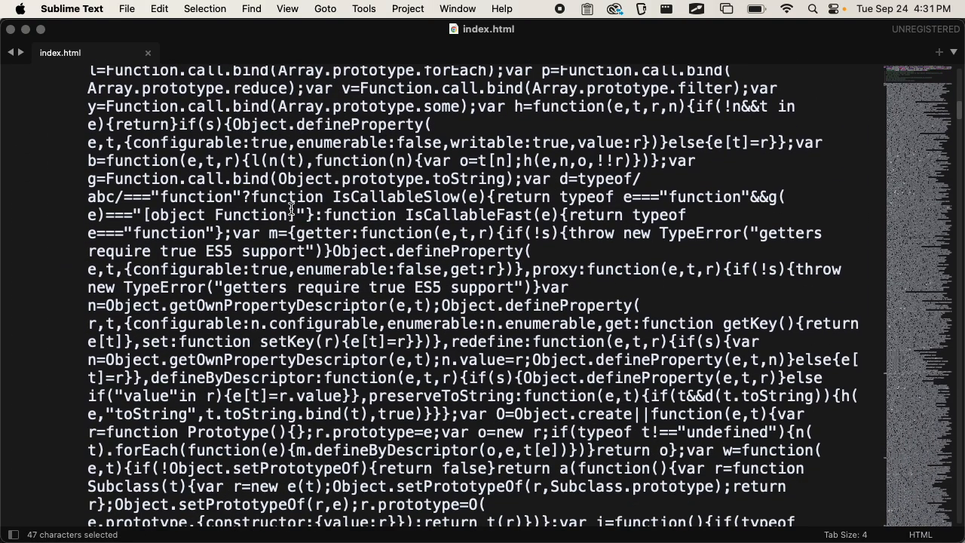
pyautogui.moveTo(926, 123); pyautogui.dragTo(953, 16)
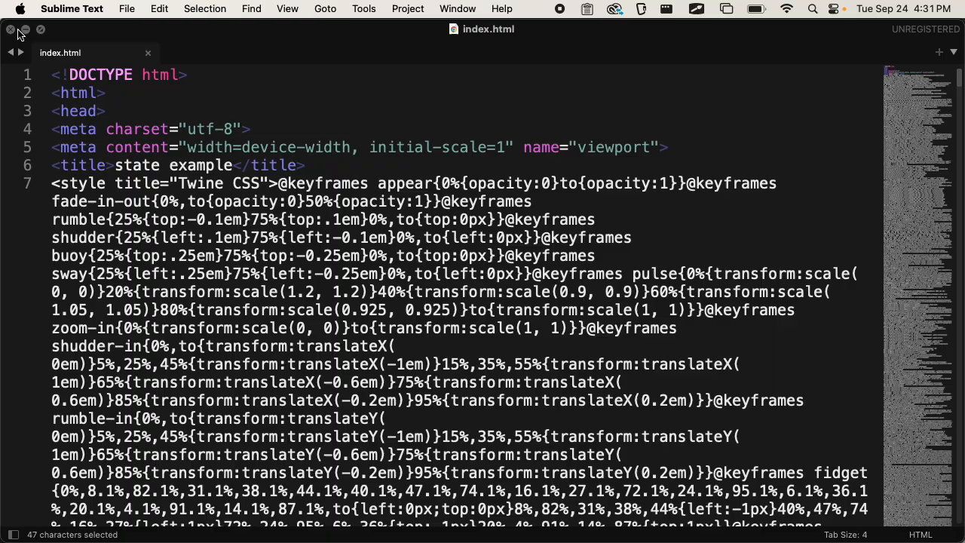
# Step: Close the code window and check the file size of index.html in the Twine folder
pyautogui.click(12, 31)
pyautogui.click(565, 192)
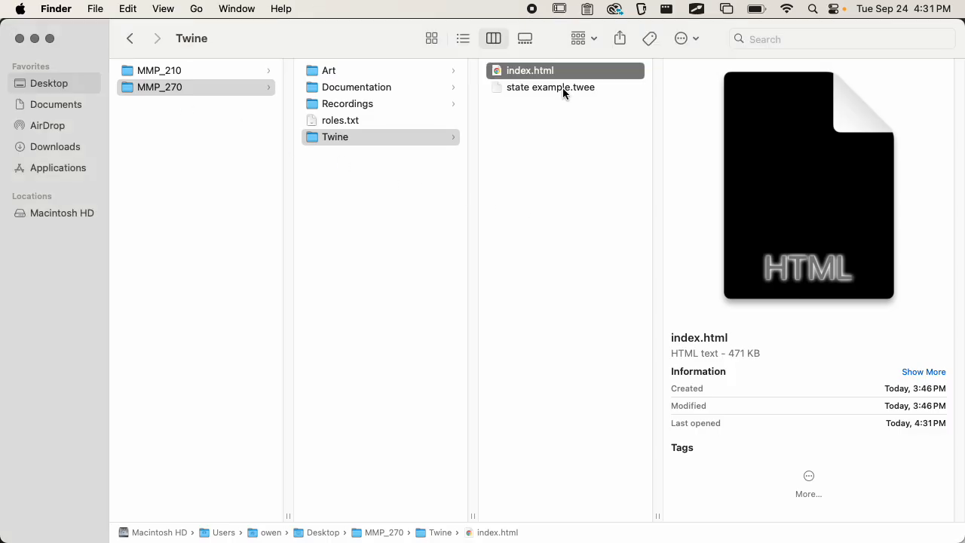
pyautogui.moveTo(729, 351); pyautogui.dragTo(779, 350)
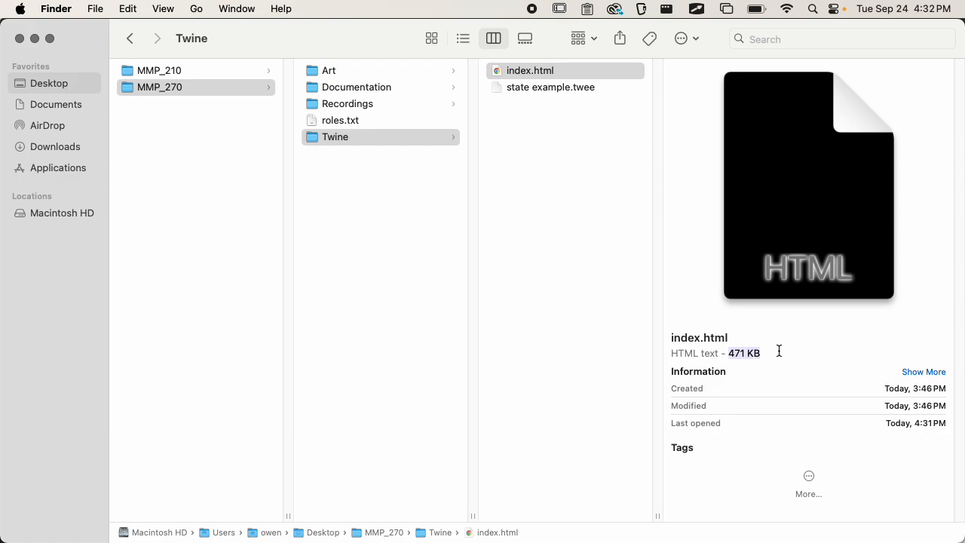
pyautogui.click(426, 142)
pyautogui.click(564, 71)
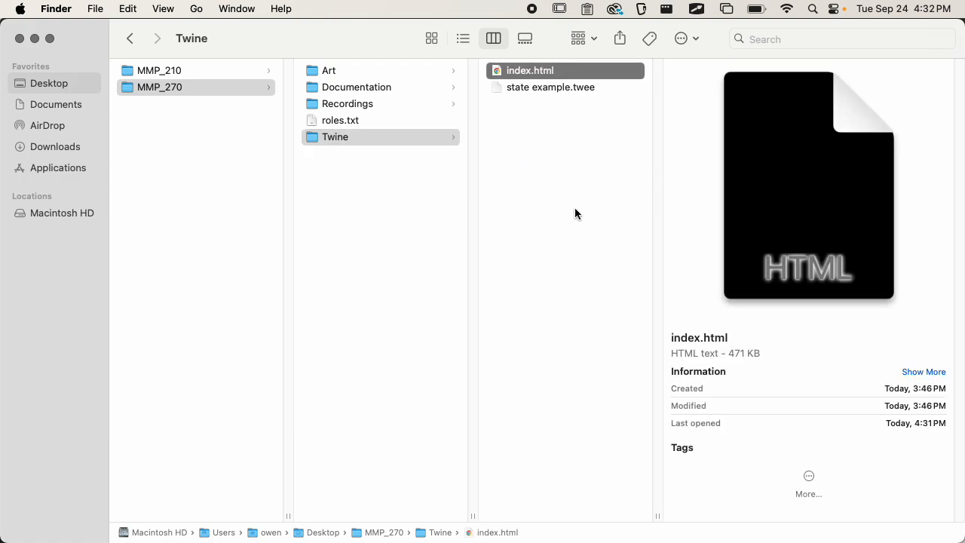
# Step: Switch to Chrome and open itch.io in a new tab
pyautogui.press('super+Tab')
pyautogui.press('super+Tab')
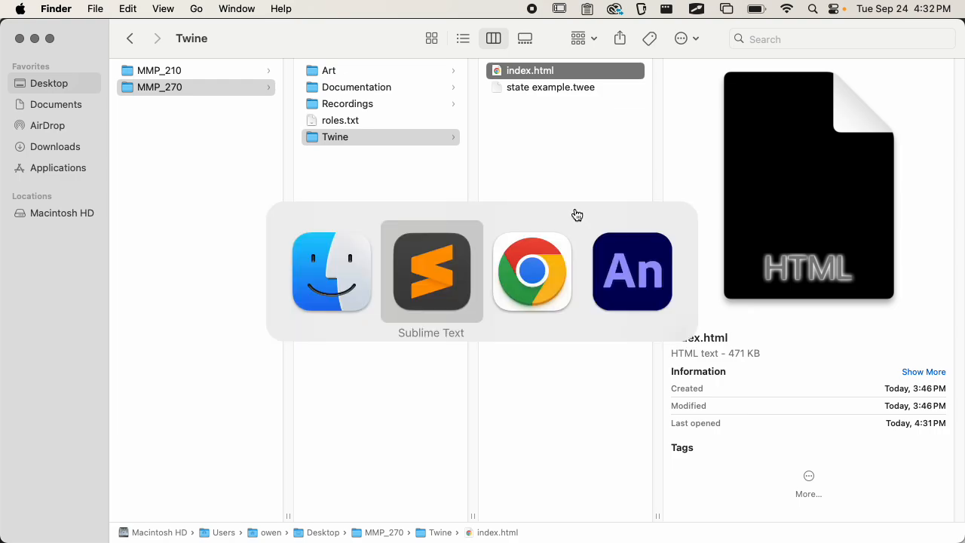
pyautogui.press('super+t')
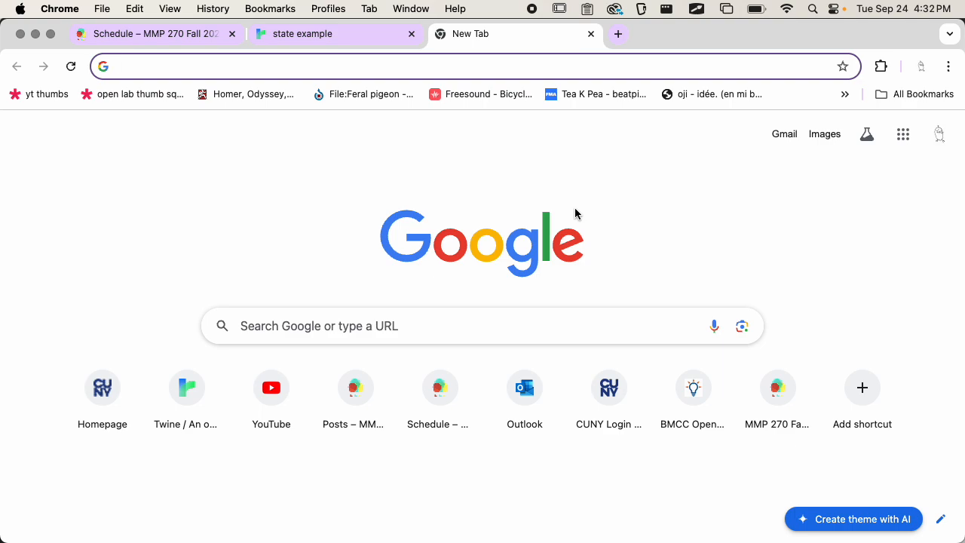
pyautogui.write('itch.io')
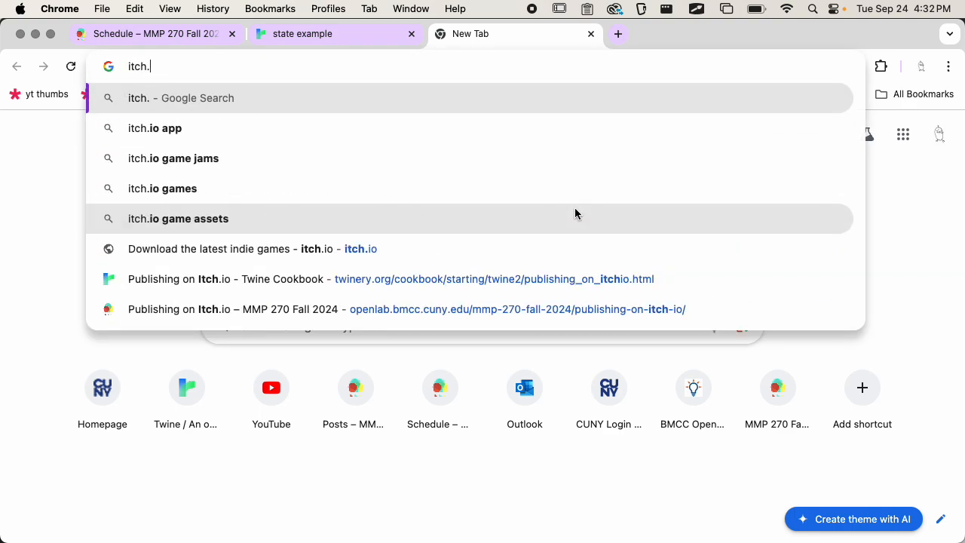
pyautogui.press('Return')
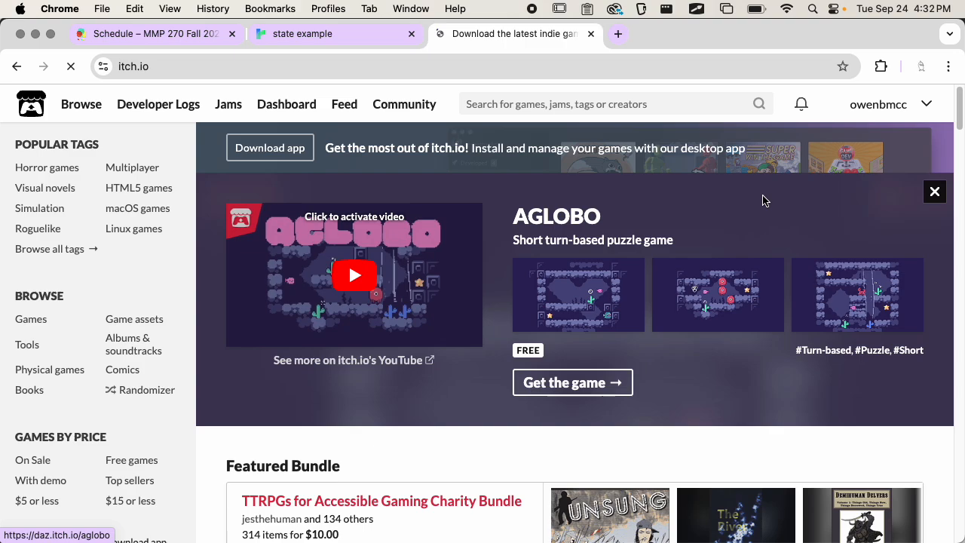
# Step: Open the account's Creator Dashboard on itch.io and look over the existing projects
pyautogui.click(927, 104)
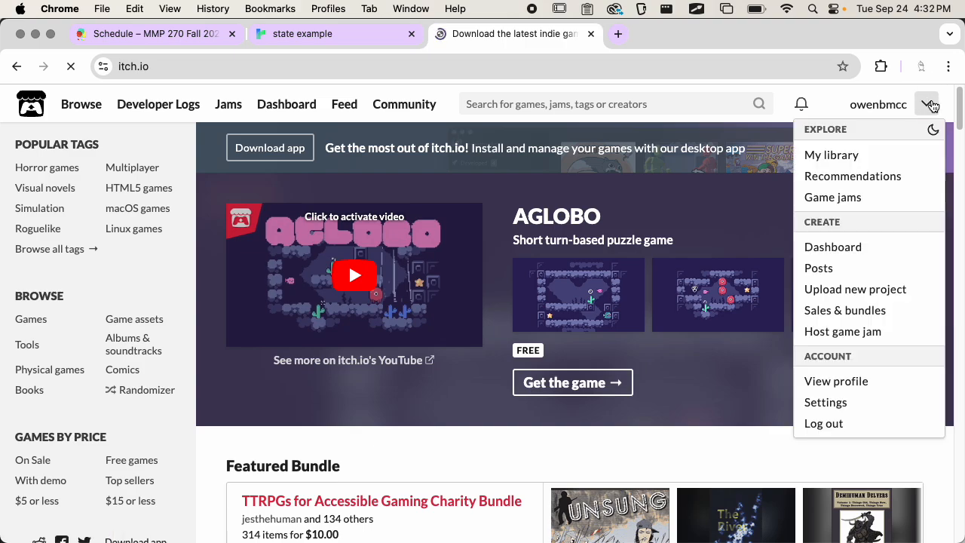
pyautogui.click(927, 104)
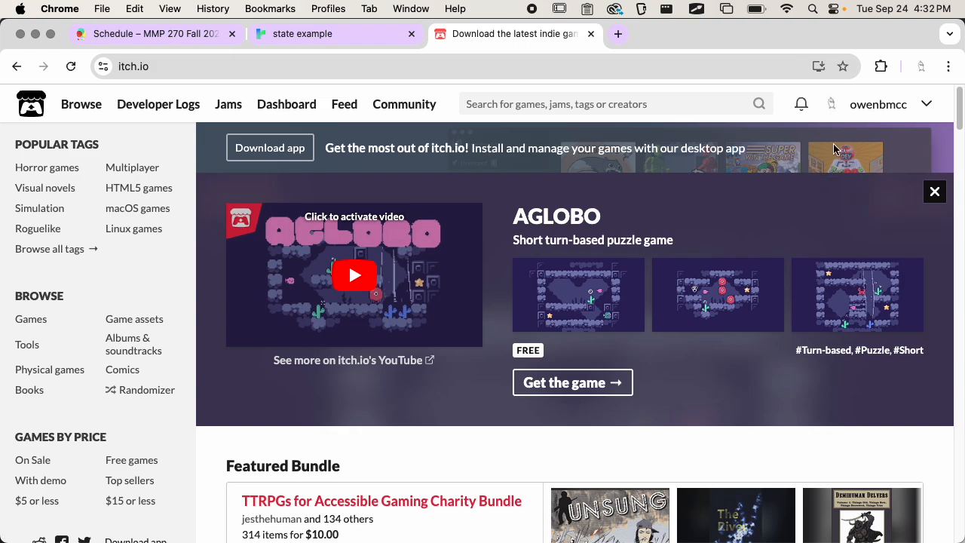
pyautogui.click(926, 108)
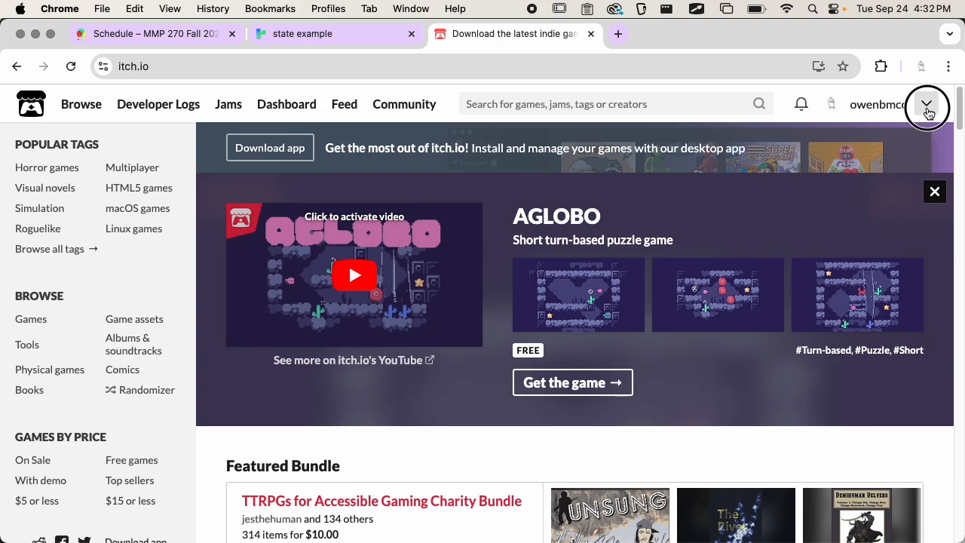
pyautogui.click(875, 251)
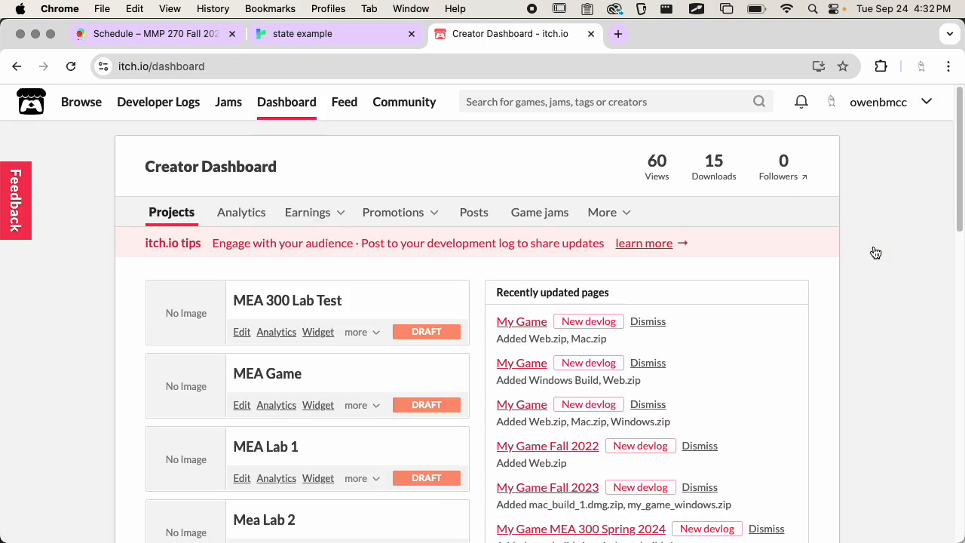
pyautogui.scroll(-5, 875, 252)
pyautogui.scroll(5, 875, 252)
pyautogui.scroll(-15, 875, 252)
pyautogui.scroll(15, 876, 252)
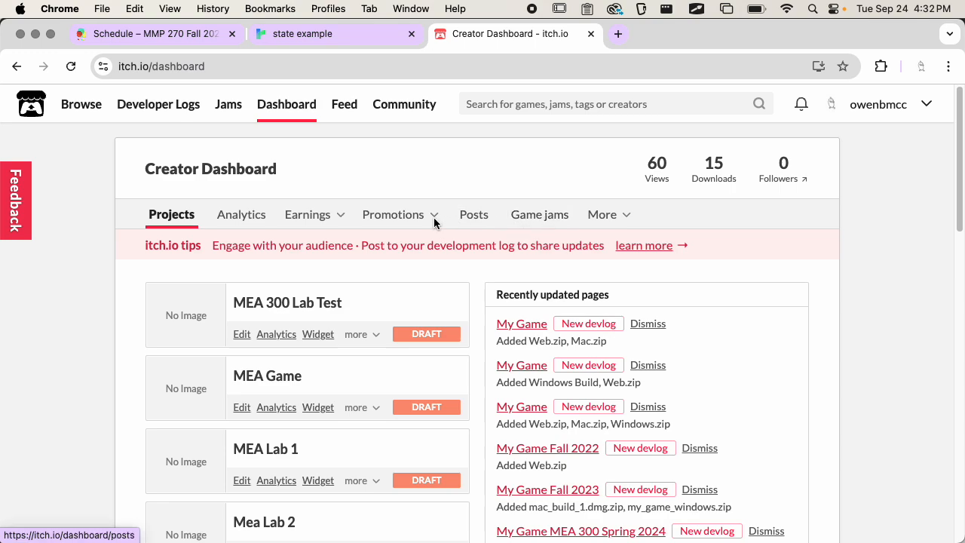
# Step: Start uploading a new project and go to its title field
pyautogui.click(932, 109)
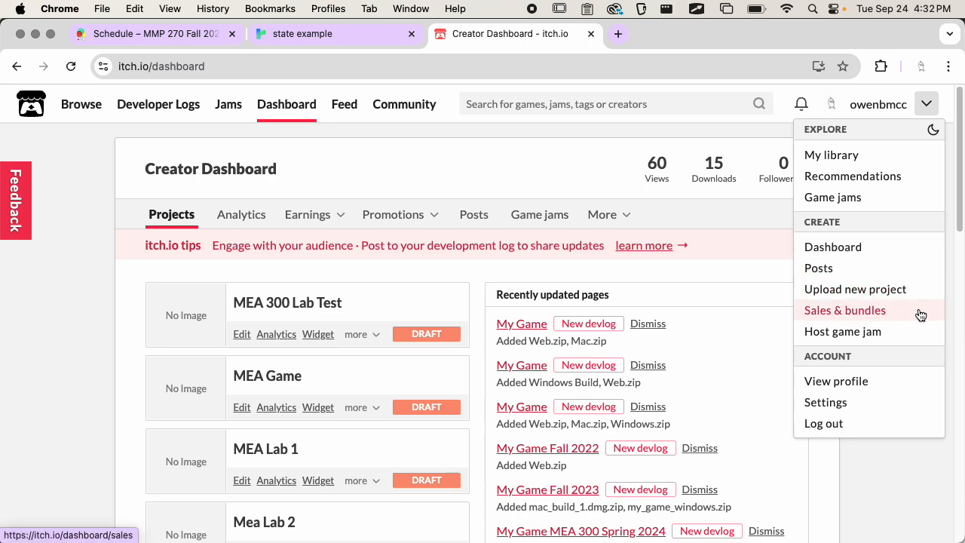
pyautogui.click(841, 291)
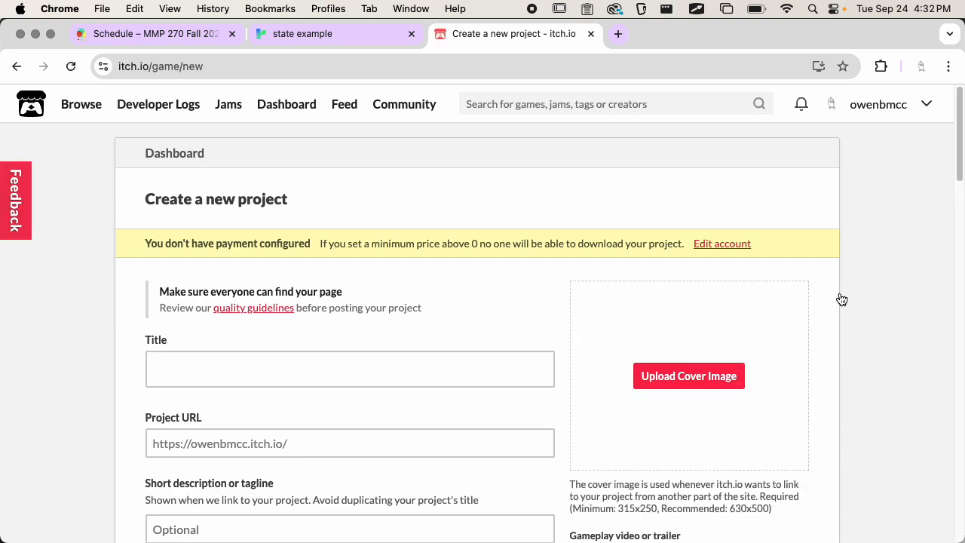
pyautogui.click(242, 373)
pyautogui.scroll(-2, 428, 305)
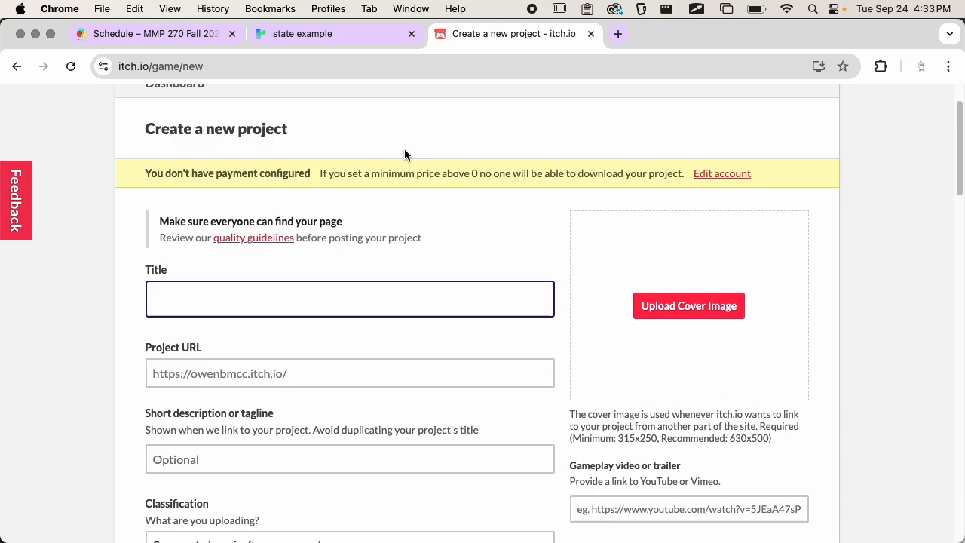
# Step: Check the start passage of the Twine story for a title idea and return to the new project form
pyautogui.click(361, 35)
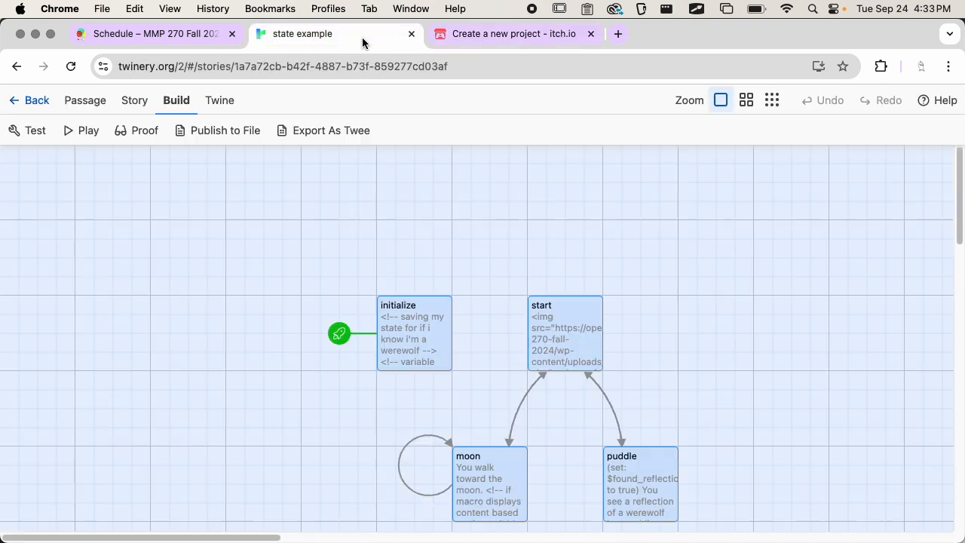
pyautogui.doubleClick(561, 340)
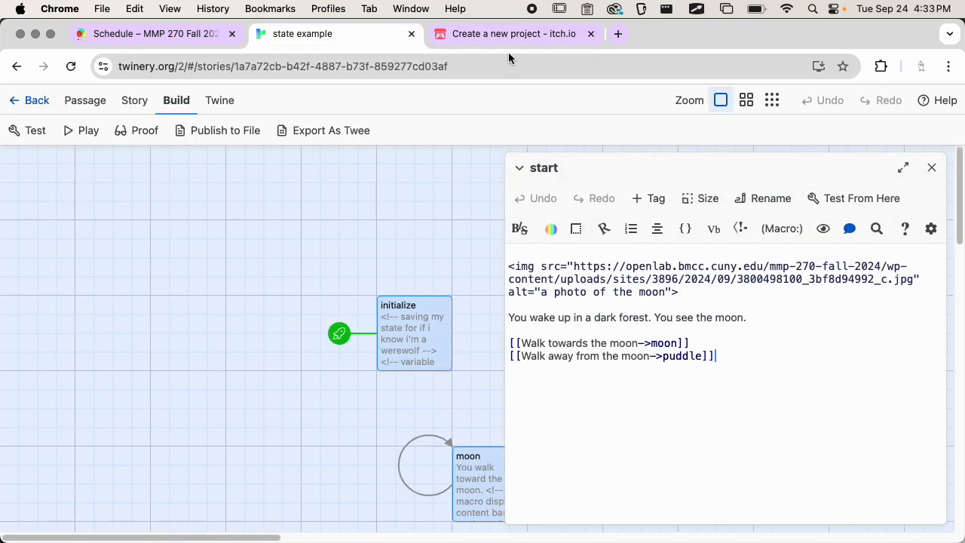
pyautogui.click(490, 33)
# Step: Title the new project "Moon Story" and check the generated project URL
pyautogui.write('Mo')
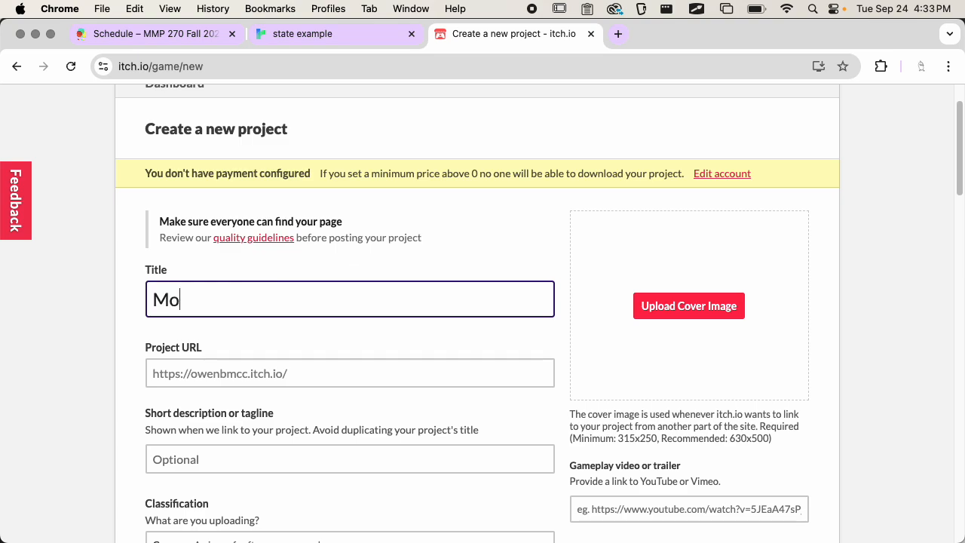
pyautogui.write('onh')
pyautogui.press('BackSpace')
pyautogui.press('BackSpace')
pyautogui.write('h')
pyautogui.press('BackSpace')
pyautogui.write('n')
pyautogui.press('BackSpace')
pyautogui.write('Story')
pyautogui.click(358, 402)
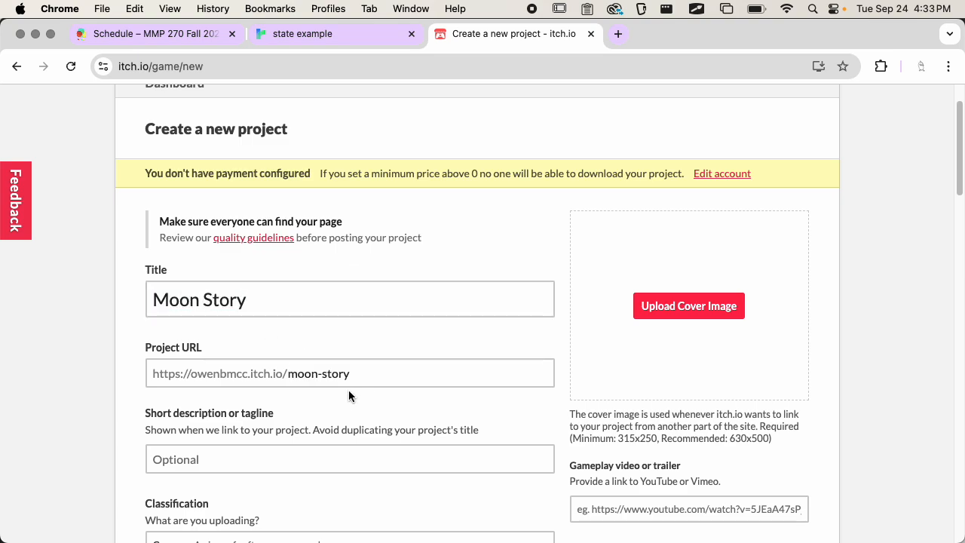
pyautogui.click(148, 375)
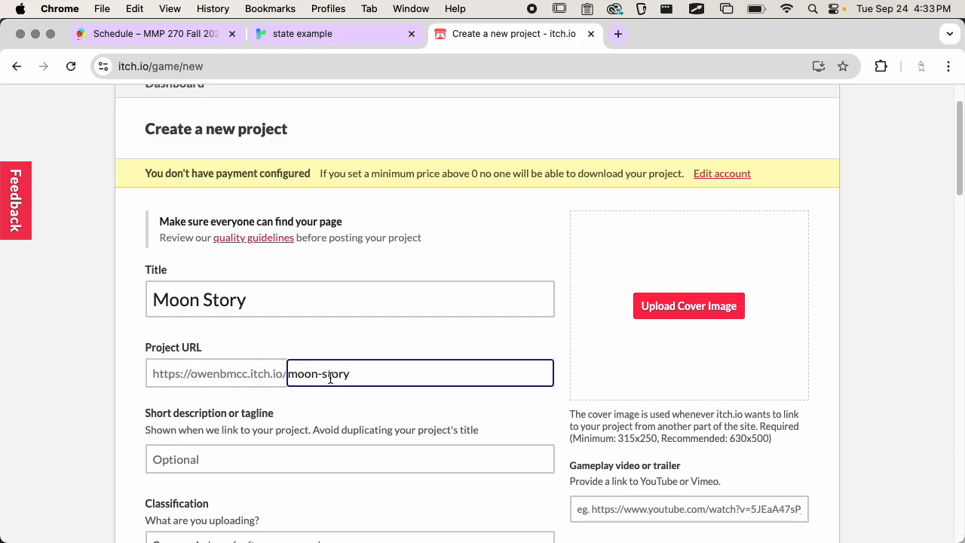
pyautogui.click(422, 334)
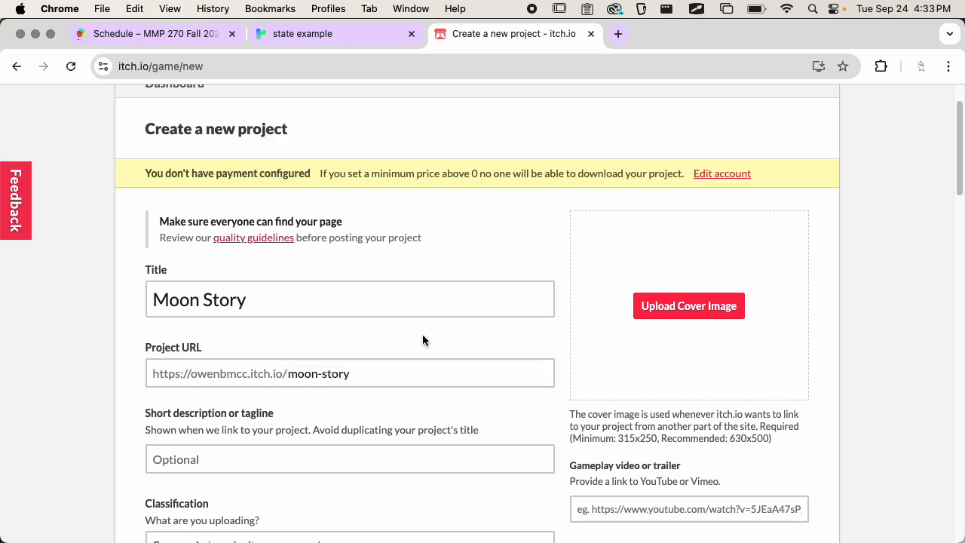
# Step: Enter "A story about the moon." as the project's short description
pyautogui.scroll(-3, 422, 334)
pyautogui.click(260, 340)
pyautogui.scroll(-2, 340, 305)
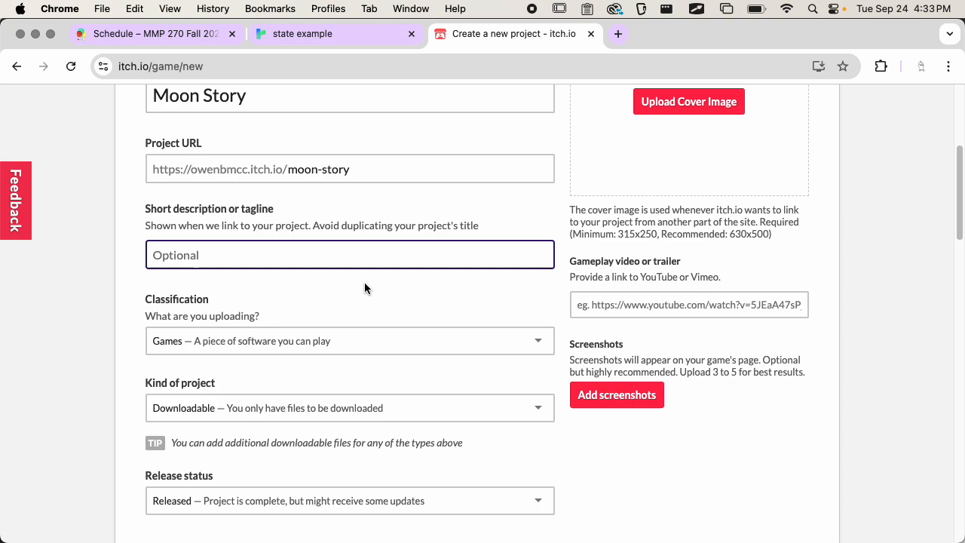
pyautogui.write('A story about the moon.')
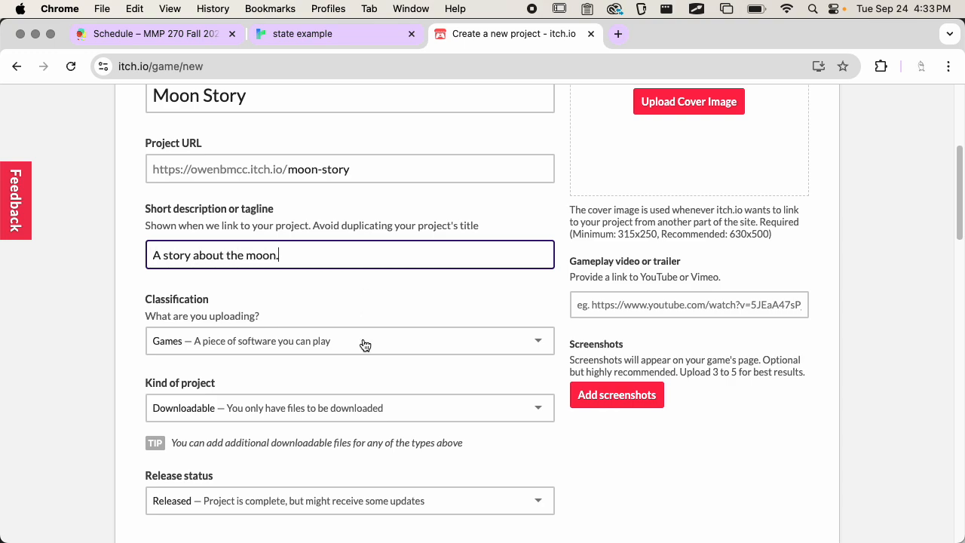
pyautogui.click(391, 303)
# Step: Keep the project's classification as Games and set the kind of project to HTML, played in the browser
pyautogui.click(367, 340)
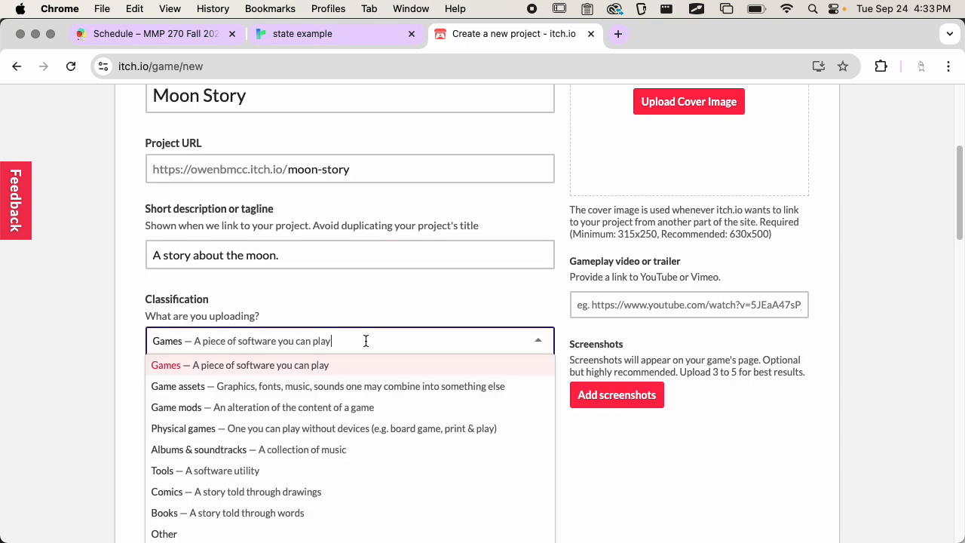
pyautogui.scroll(-3, 392, 323)
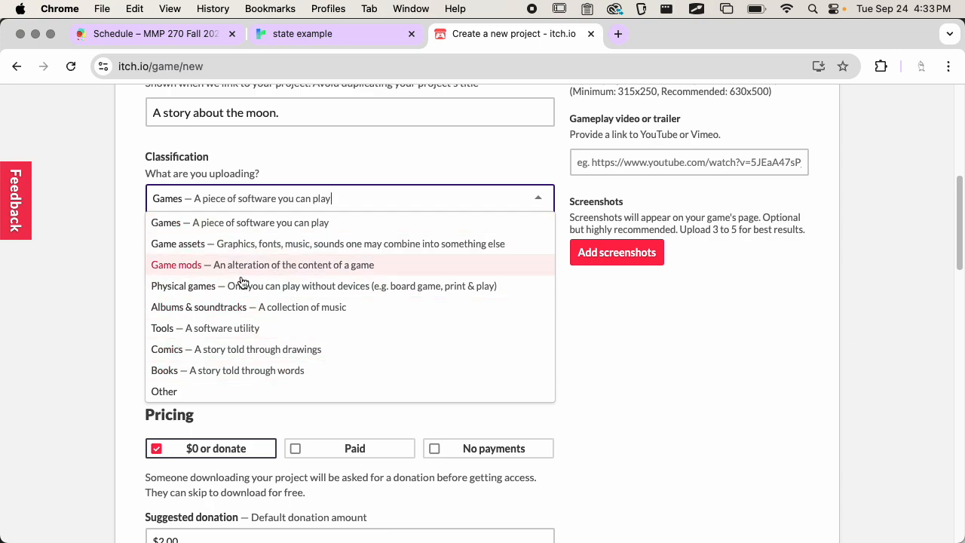
pyautogui.click(193, 230)
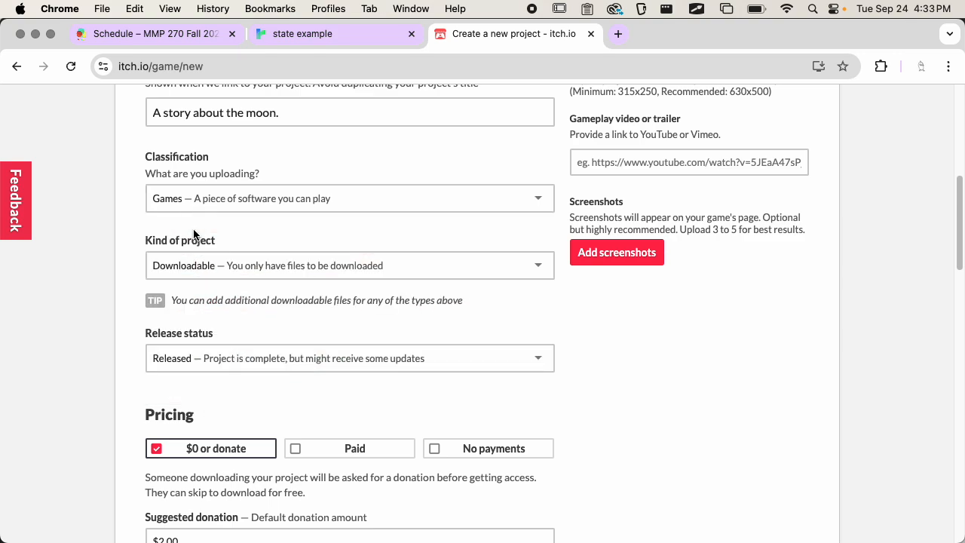
pyautogui.scroll(-1, 309, 235)
pyautogui.click(242, 223)
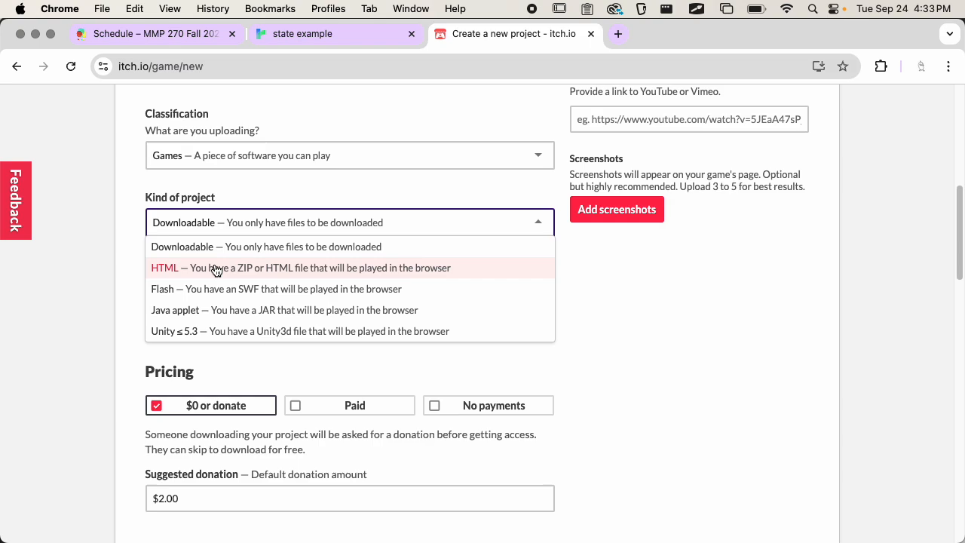
pyautogui.click(272, 279)
# Step: Try the In development release status for the project and set it back to Released
pyautogui.scroll(-2, 332, 260)
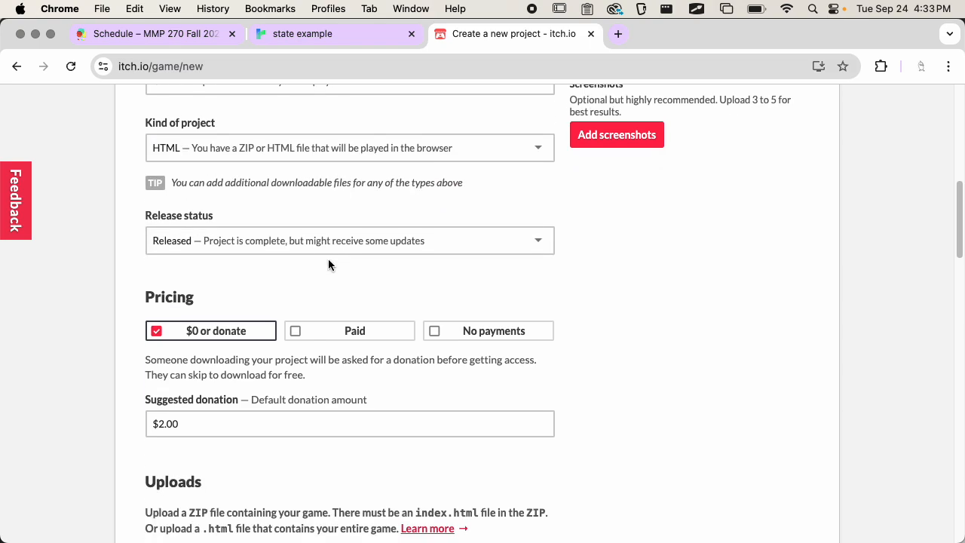
pyautogui.click(308, 247)
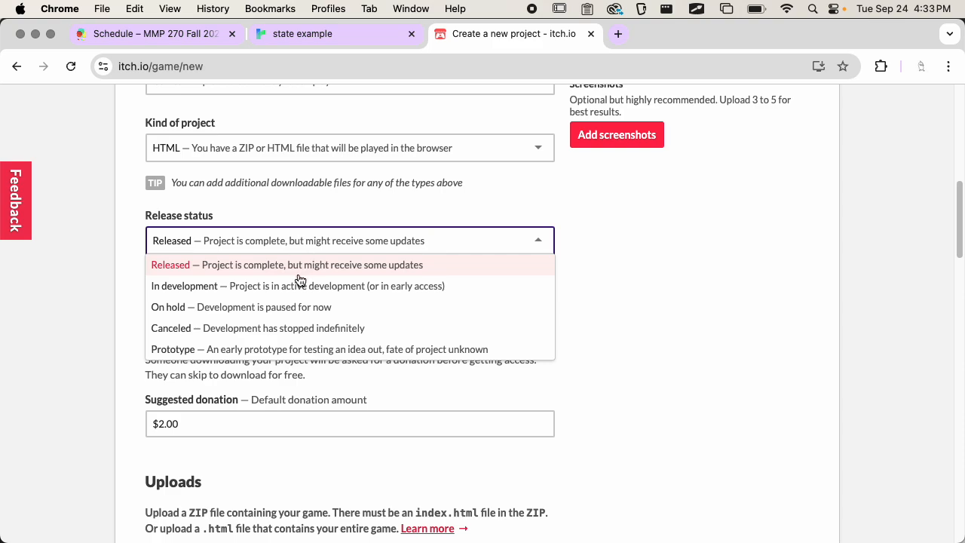
pyautogui.click(292, 284)
pyautogui.click(306, 249)
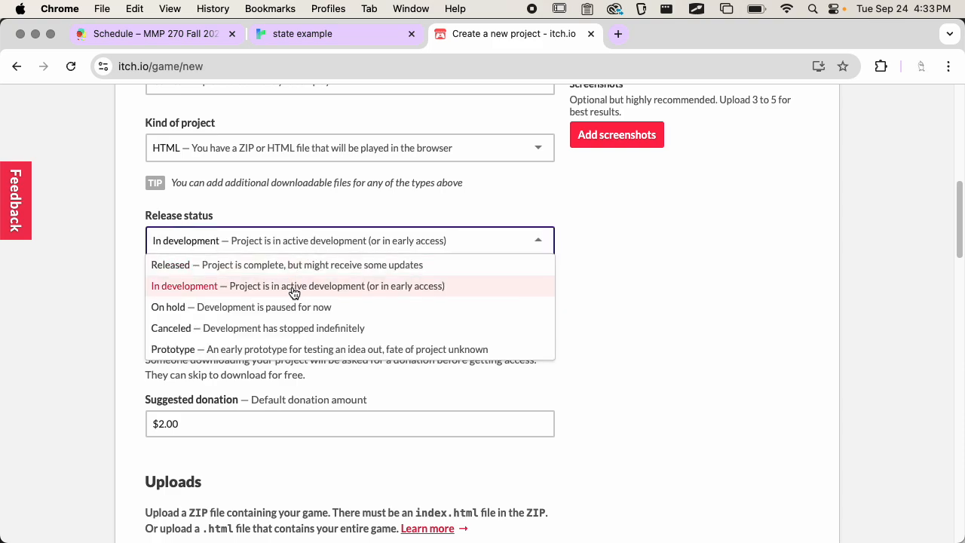
pyautogui.click(223, 264)
pyautogui.click(224, 239)
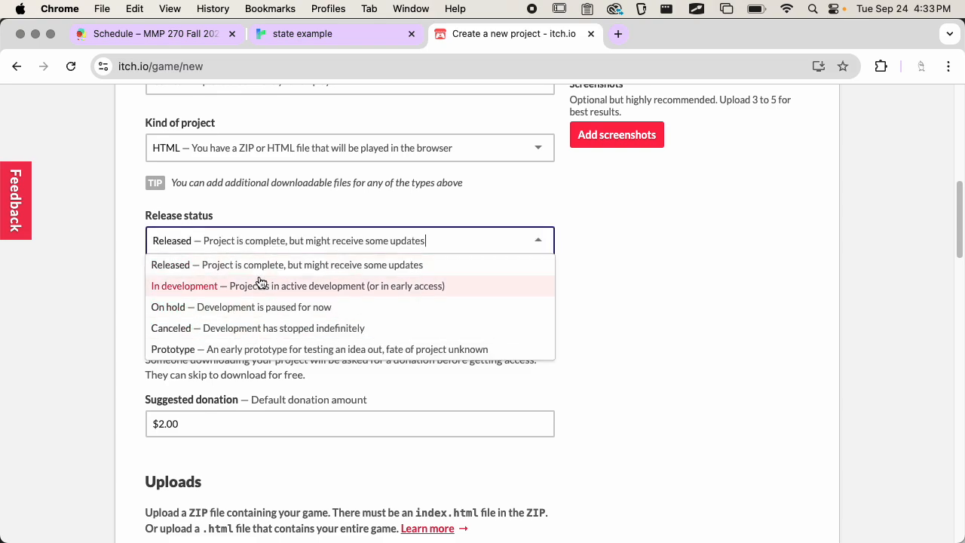
pyautogui.click(303, 220)
# Step: Set the project's pricing to No payments after comparing it with the $0 or donate option
pyautogui.scroll(-3, 305, 218)
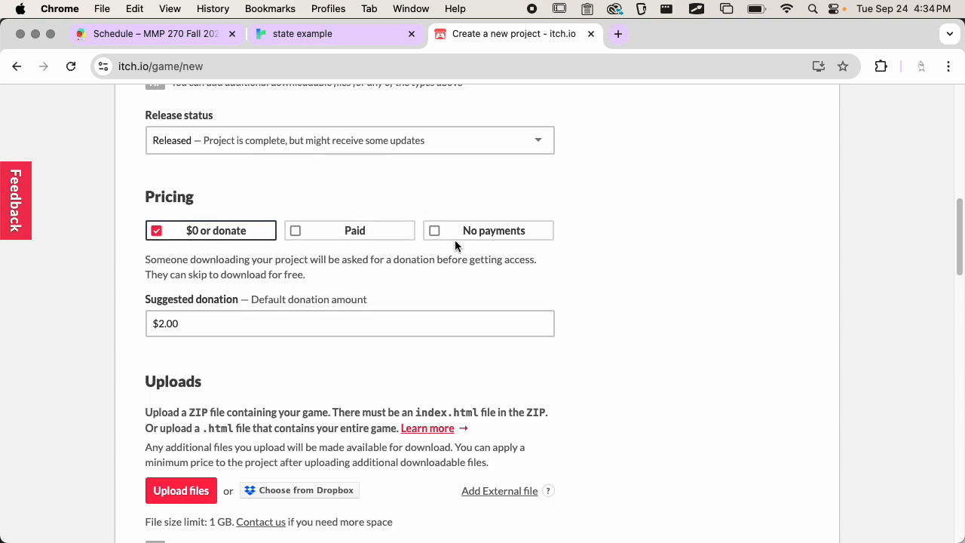
pyautogui.click(480, 234)
pyautogui.click(247, 229)
pyautogui.click(464, 241)
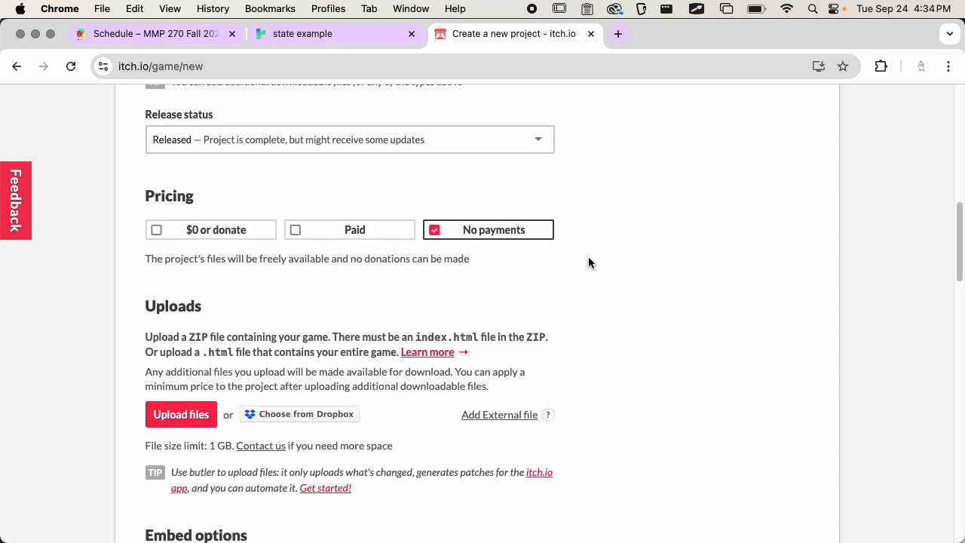
# Step: Upload index.html from the Twine folder inside MMP_270 on the Desktop and mark it as played in the browser
pyautogui.scroll(-3, 588, 262)
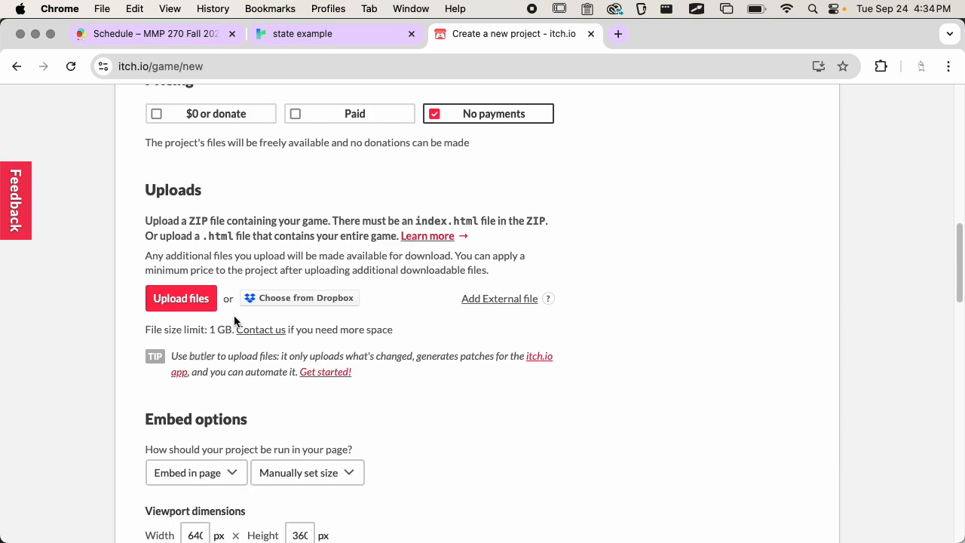
pyautogui.click(143, 223)
pyautogui.moveTo(143, 223); pyautogui.dragTo(479, 216)
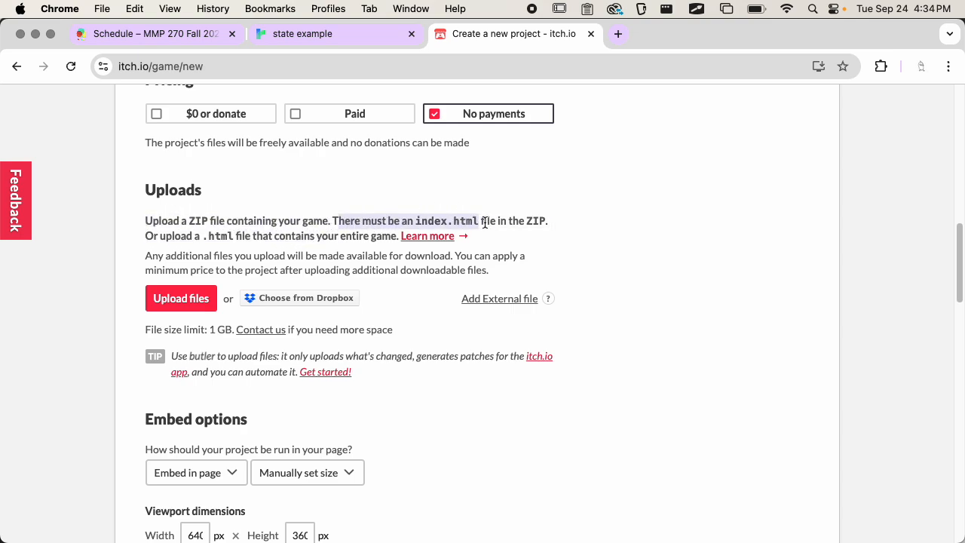
pyautogui.click(572, 219)
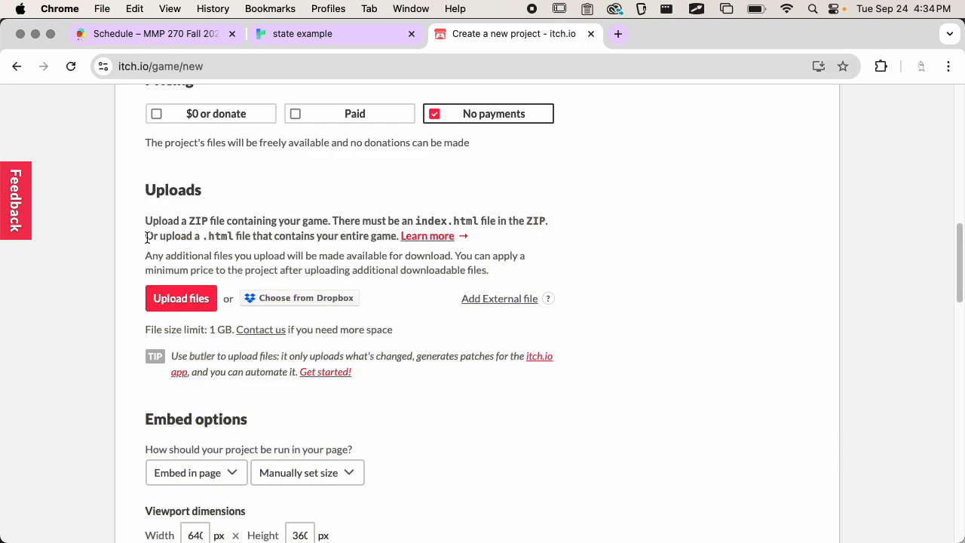
pyautogui.moveTo(144, 235); pyautogui.dragTo(396, 239)
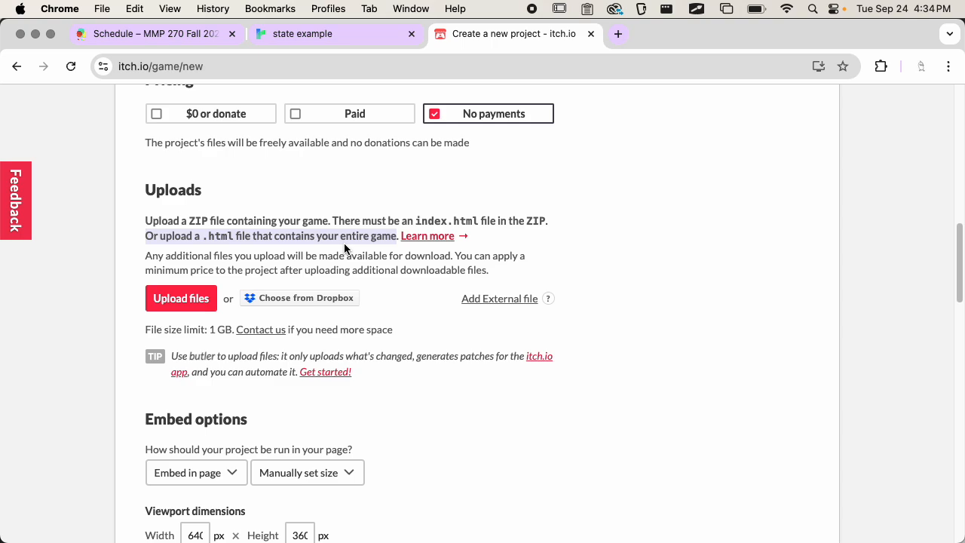
pyautogui.click(188, 298)
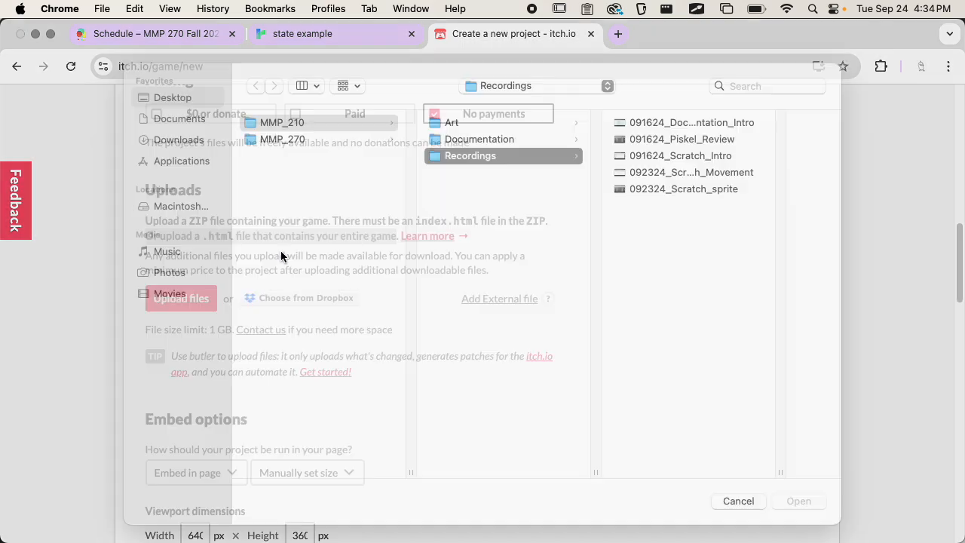
pyautogui.click(198, 141)
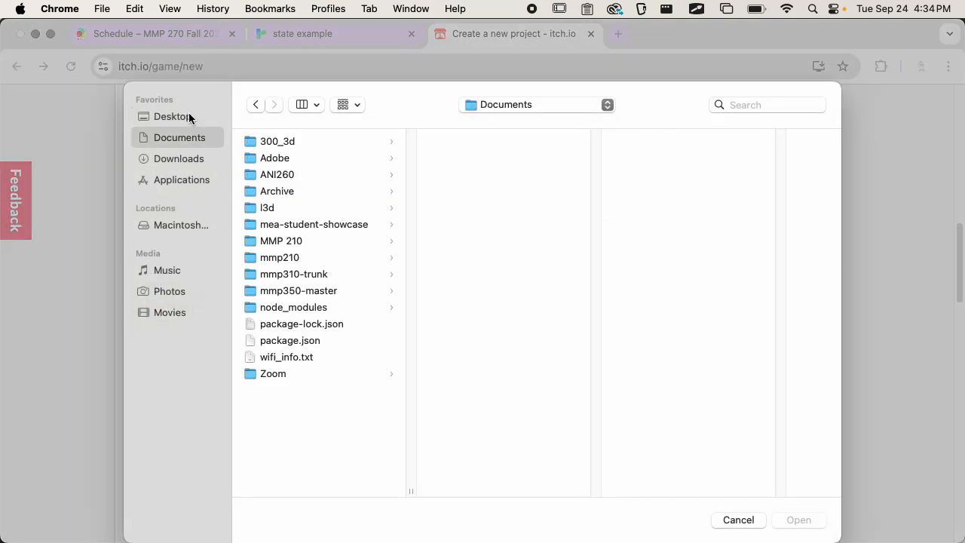
pyautogui.click(189, 114)
pyautogui.click(299, 159)
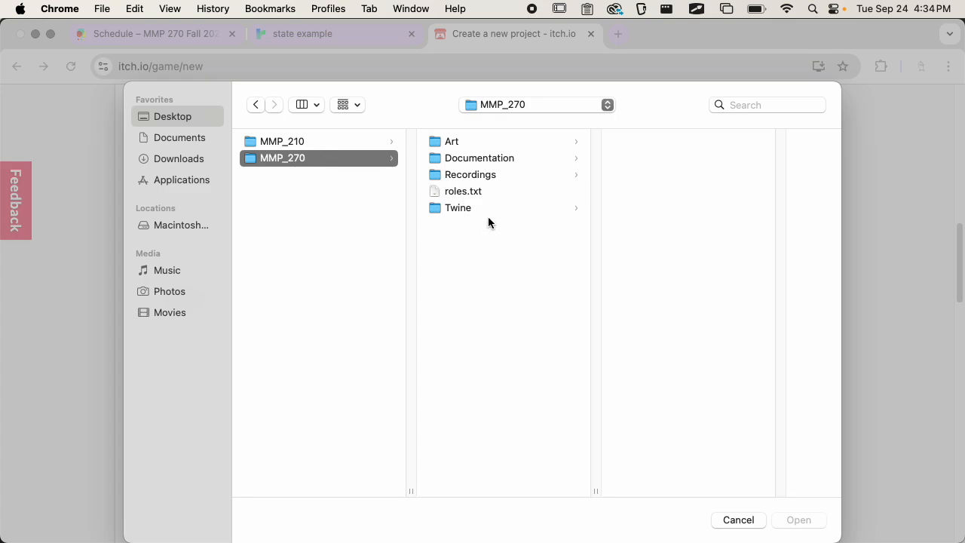
pyautogui.click(505, 206)
pyautogui.click(637, 143)
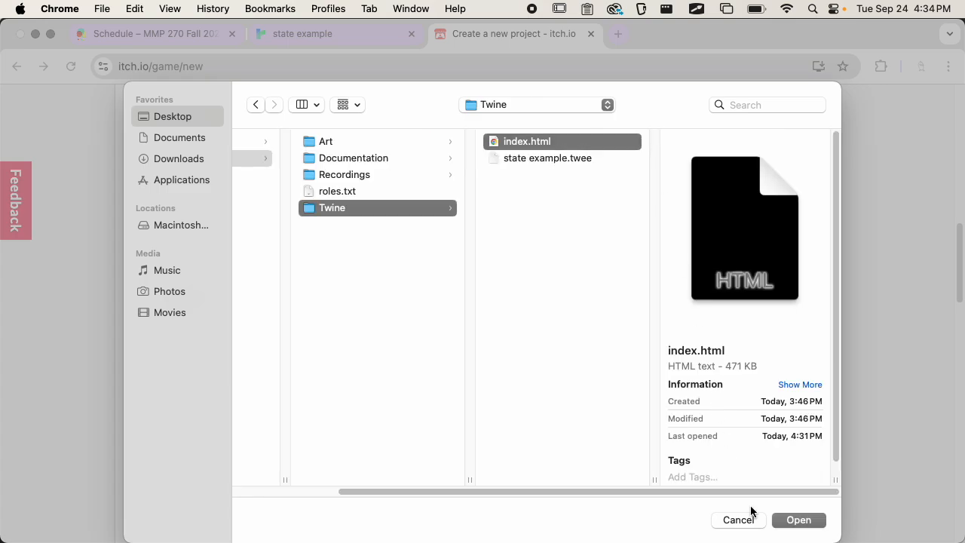
pyautogui.click(798, 519)
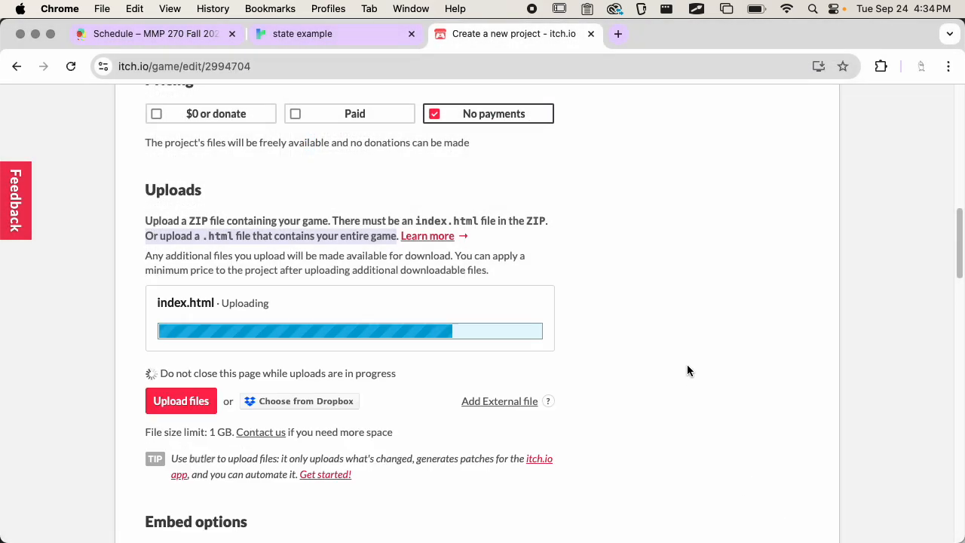
pyautogui.scroll(-3, 679, 367)
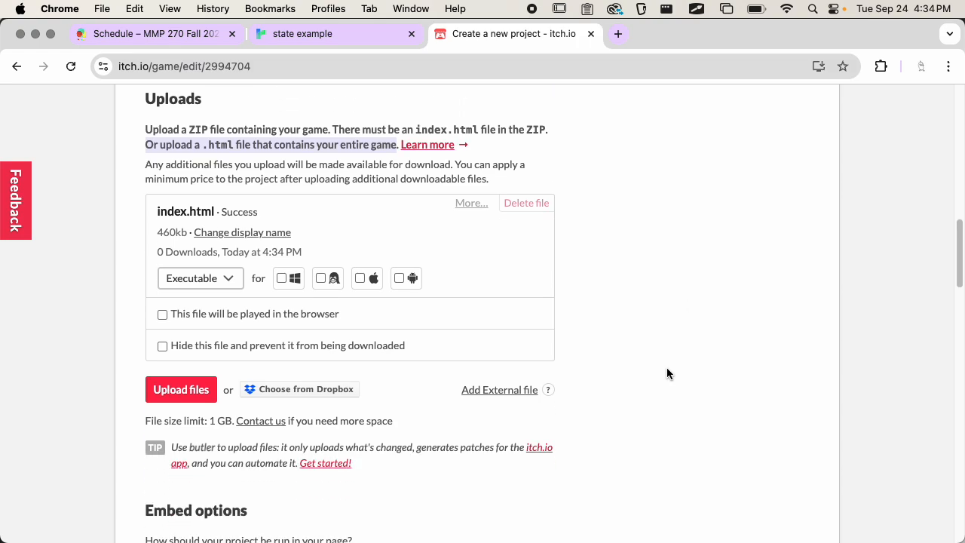
pyautogui.click(207, 315)
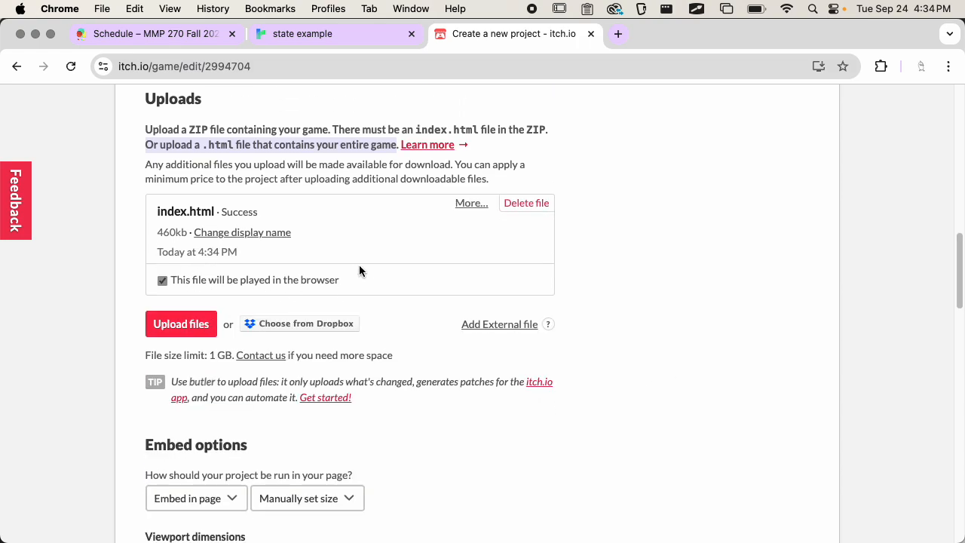
# Step: Compare the embed options for running the project and choose Click to launch in fullscreen
pyautogui.scroll(-8, 358, 265)
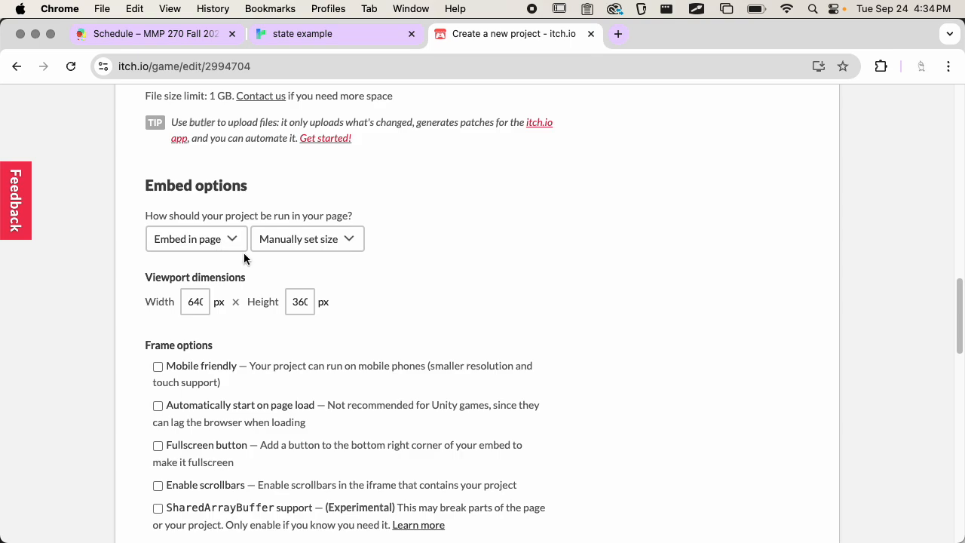
pyautogui.click(230, 240)
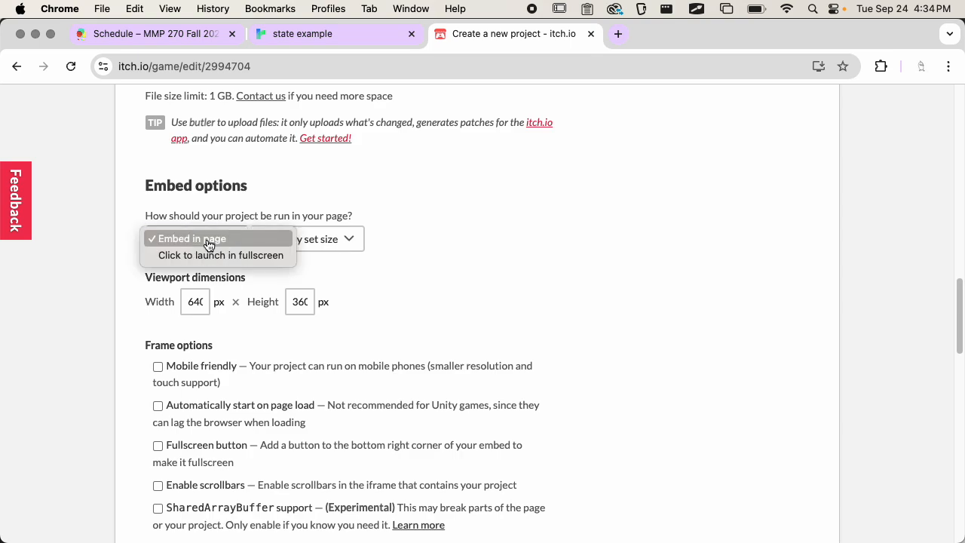
pyautogui.click(212, 257)
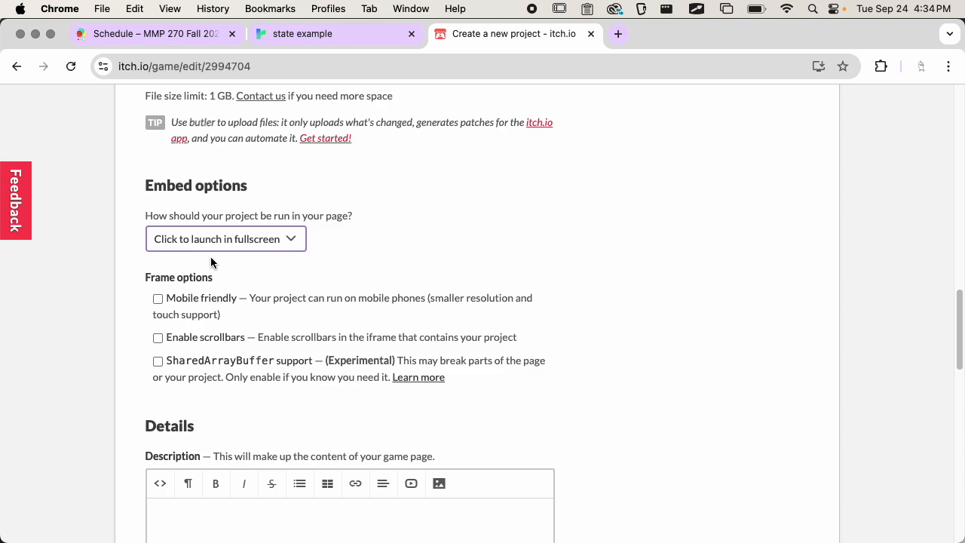
pyautogui.click(211, 245)
pyautogui.click(210, 220)
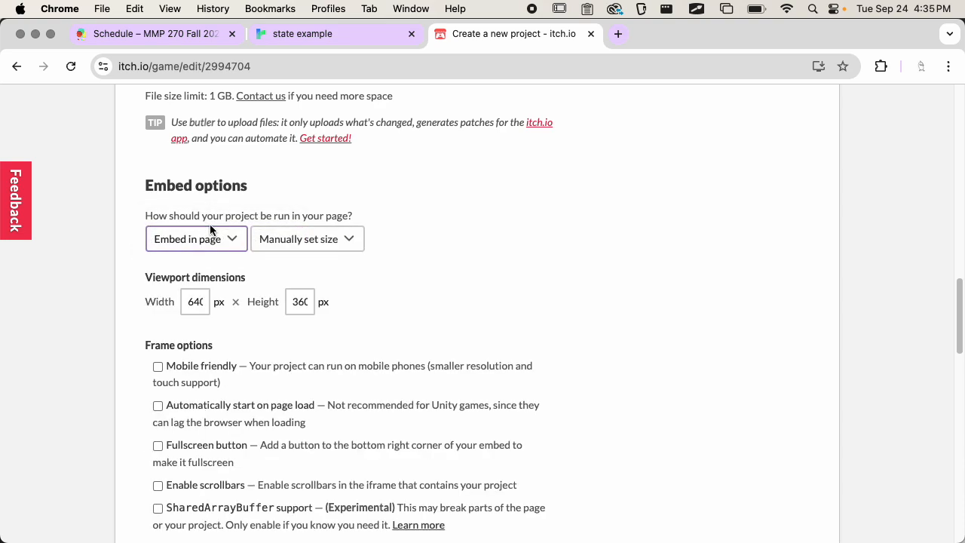
pyautogui.click(212, 235)
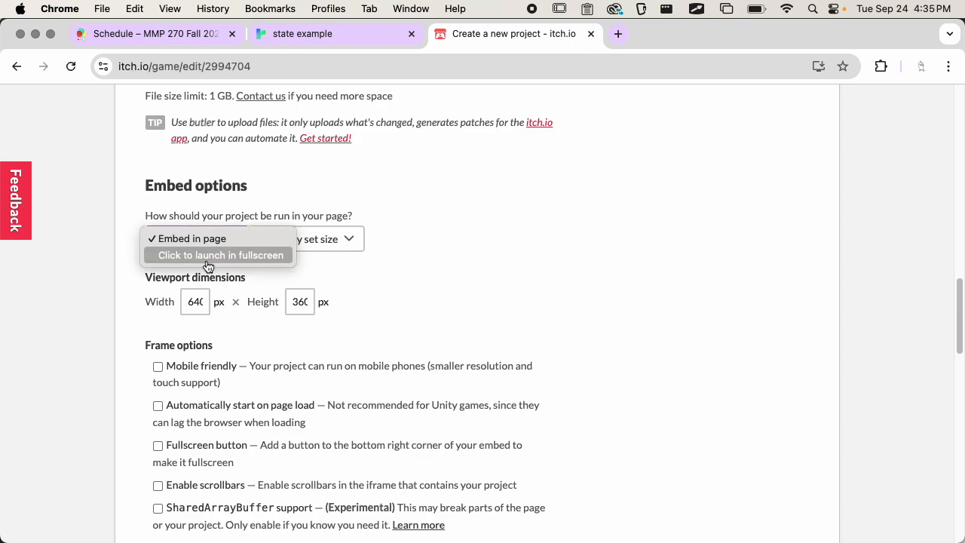
pyautogui.click(206, 258)
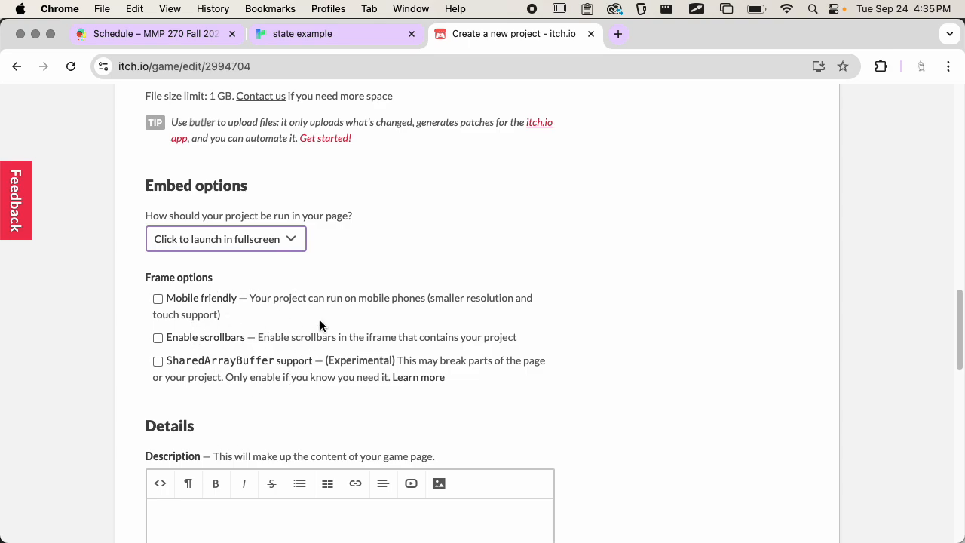
# Step: Enter "This my Twine game about the Moon." as the game page's description
pyautogui.scroll(-5, 320, 326)
pyautogui.click(269, 319)
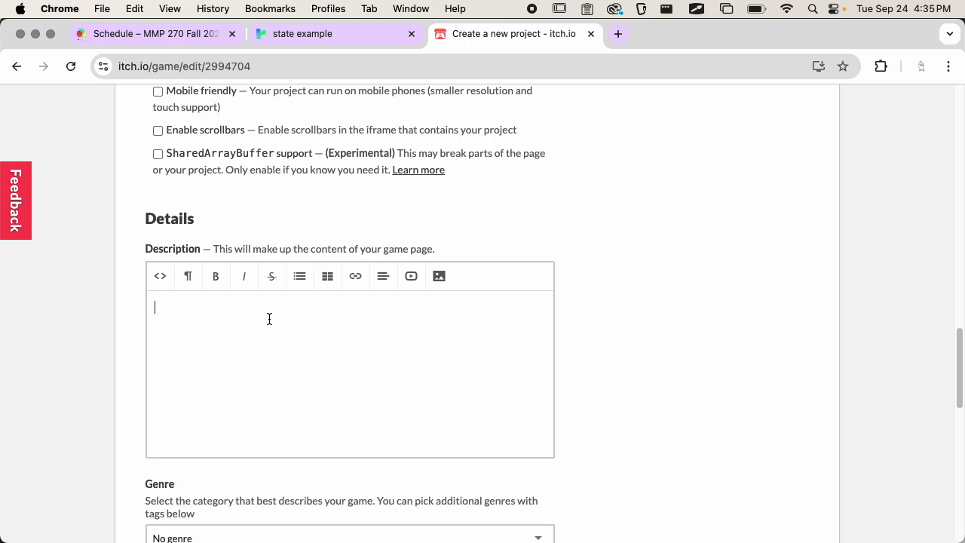
pyautogui.write('Thiis my Twine game about the t')
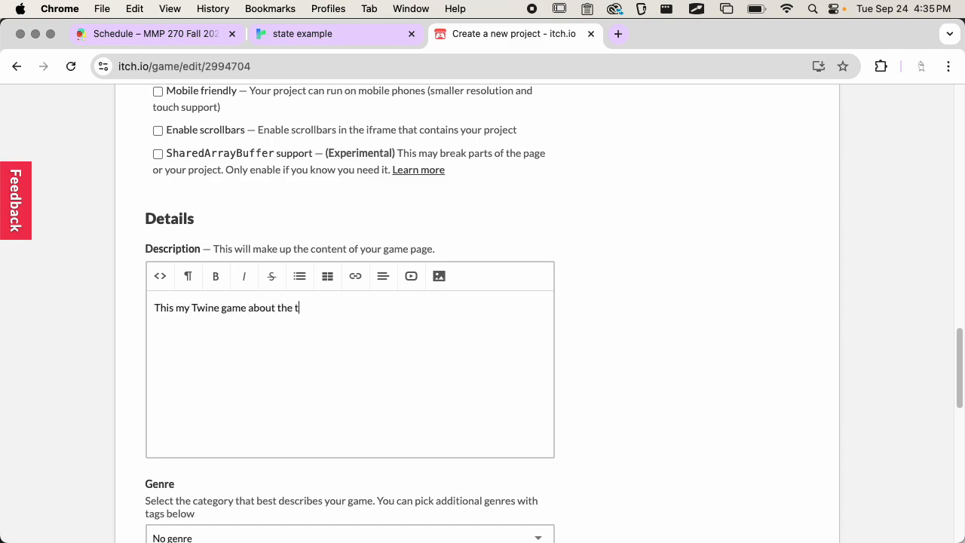
pyautogui.press('BackSpace')
pyautogui.write('Moon.')
# Step: Look through the available genres and set the project's genre to Interactive Fiction
pyautogui.scroll(-5, 334, 338)
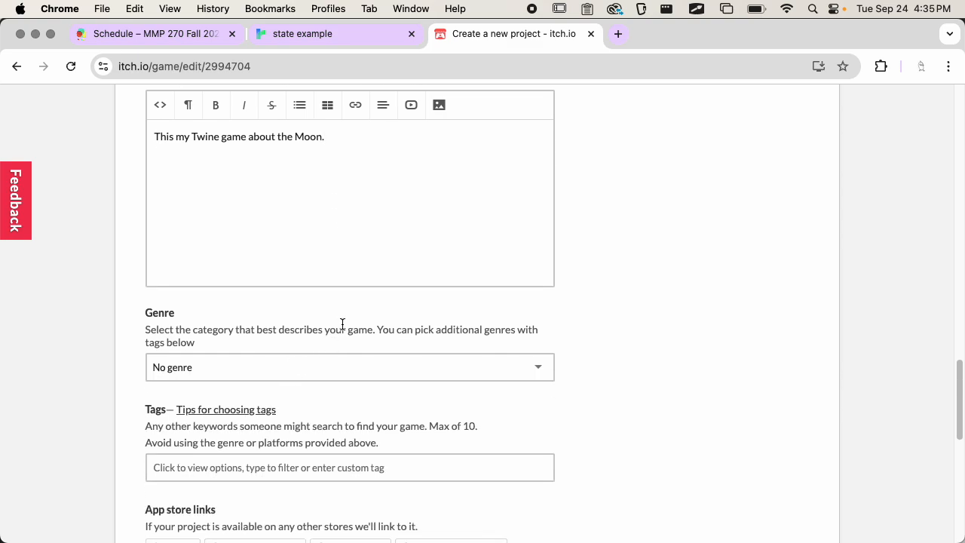
pyautogui.scroll(-4, 342, 324)
pyautogui.click(339, 232)
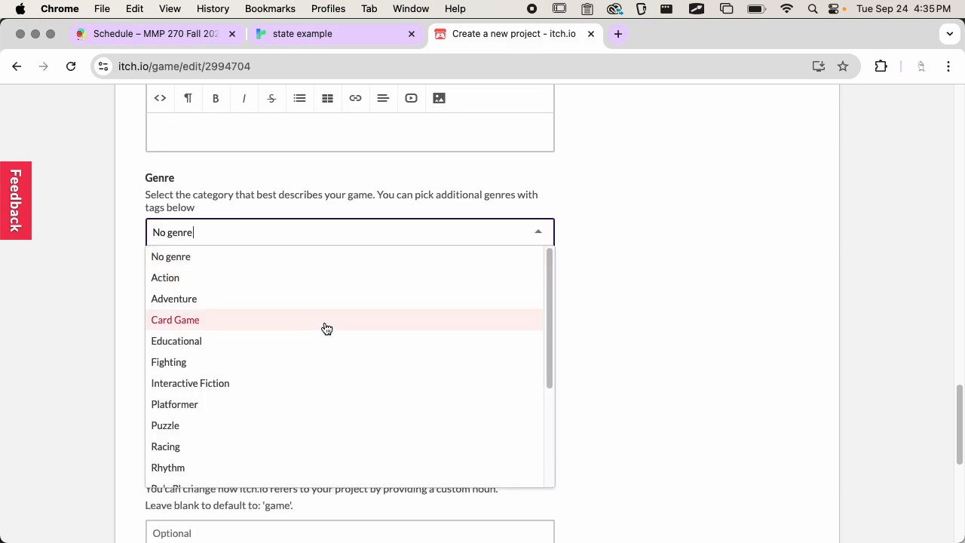
pyautogui.scroll(-5, 355, 362)
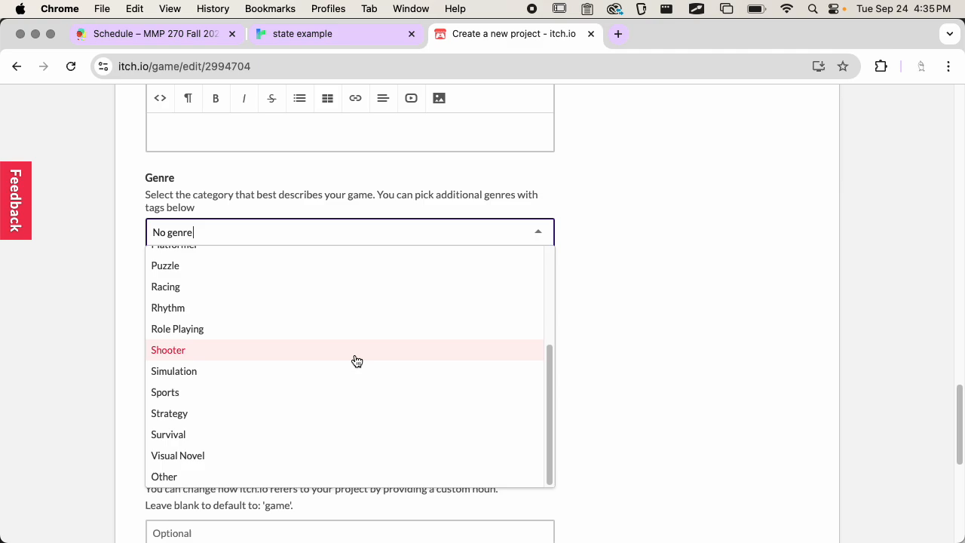
pyautogui.scroll(-1, 355, 360)
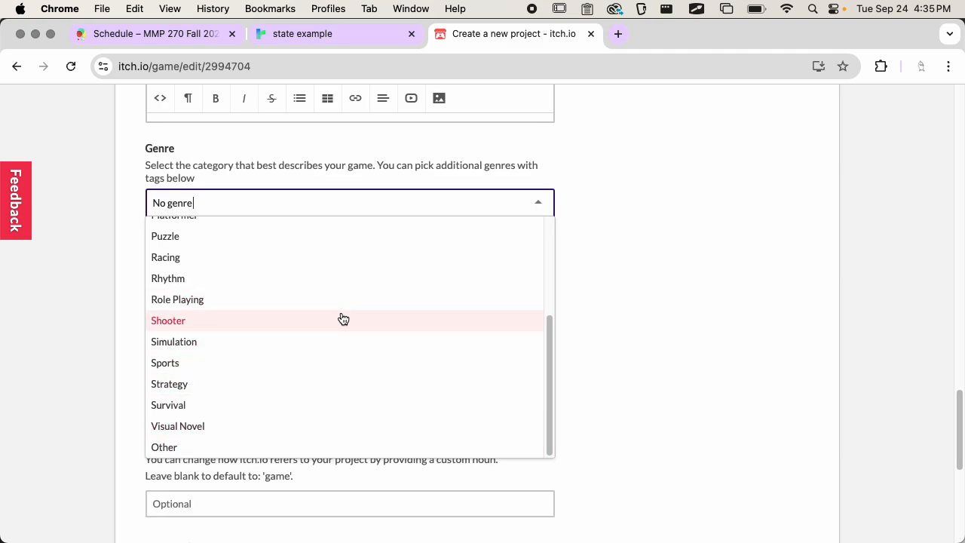
pyautogui.scroll(5, 343, 319)
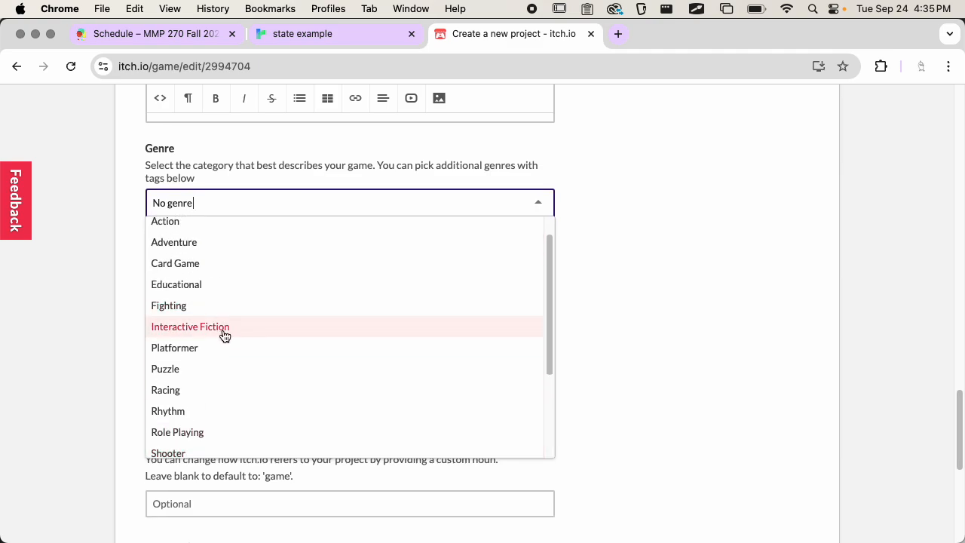
pyautogui.click(224, 331)
# Step: Add the tag "twine" to the project
pyautogui.scroll(-2, 273, 230)
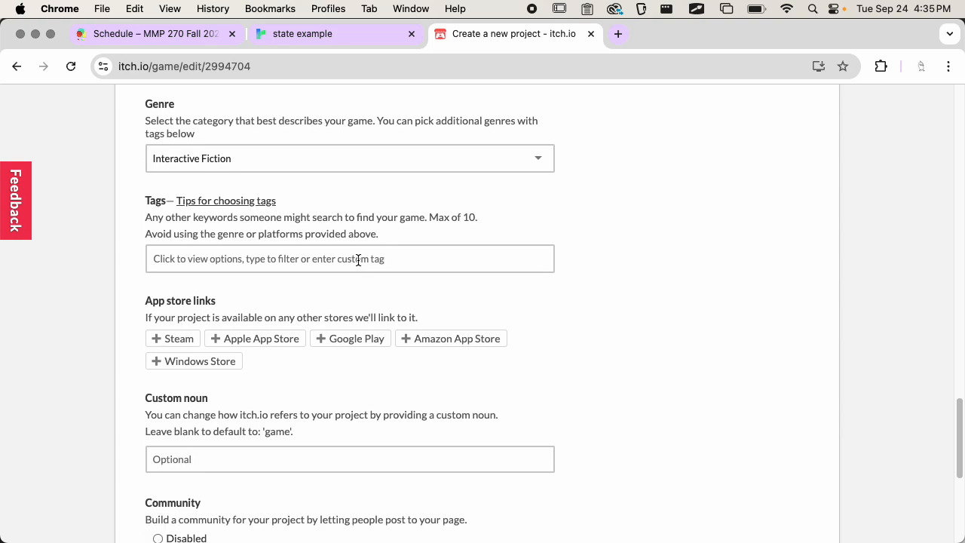
pyautogui.click(358, 259)
pyautogui.write('twine')
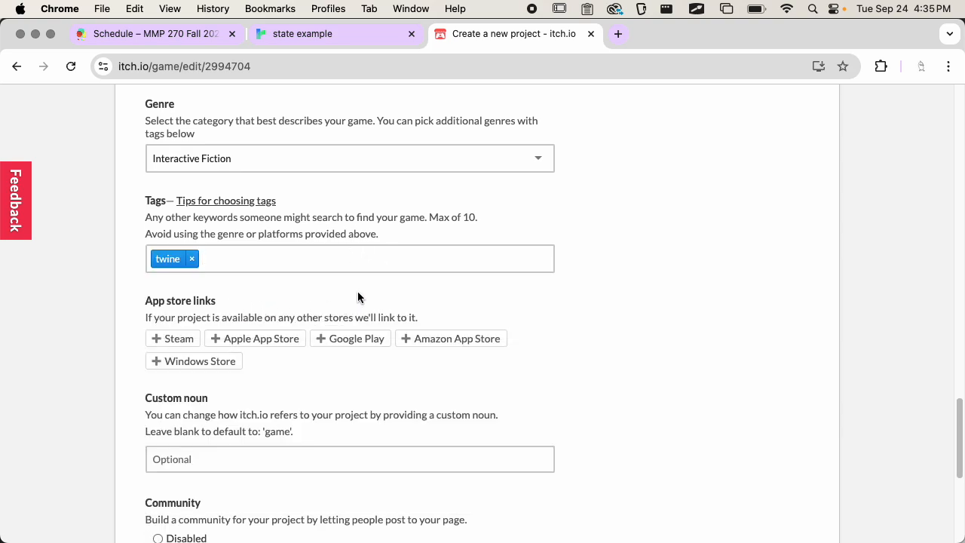
# Step: Set the project's custom noun to "story" and set Community to Disabled
pyautogui.scroll(-5, 610, 289)
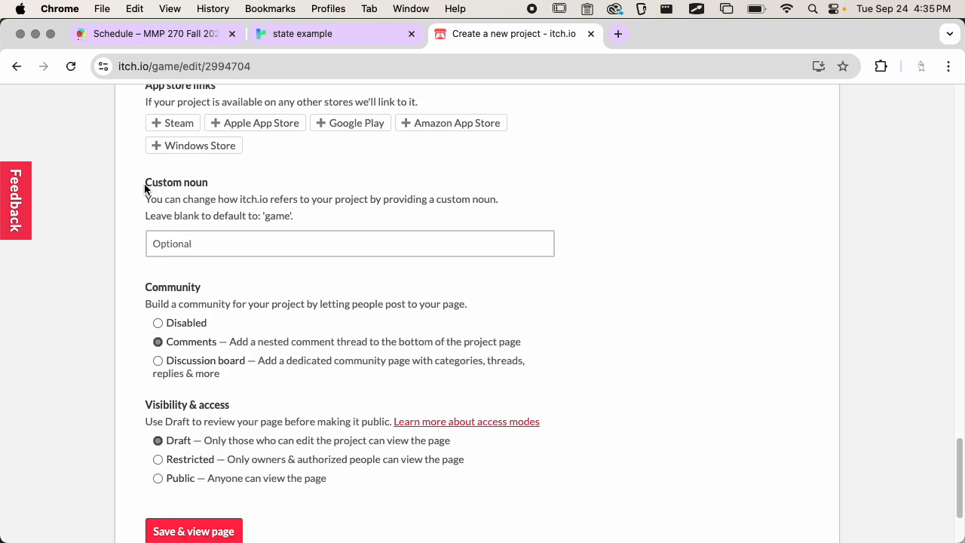
pyautogui.moveTo(144, 185); pyautogui.dragTo(331, 216)
pyautogui.click(332, 220)
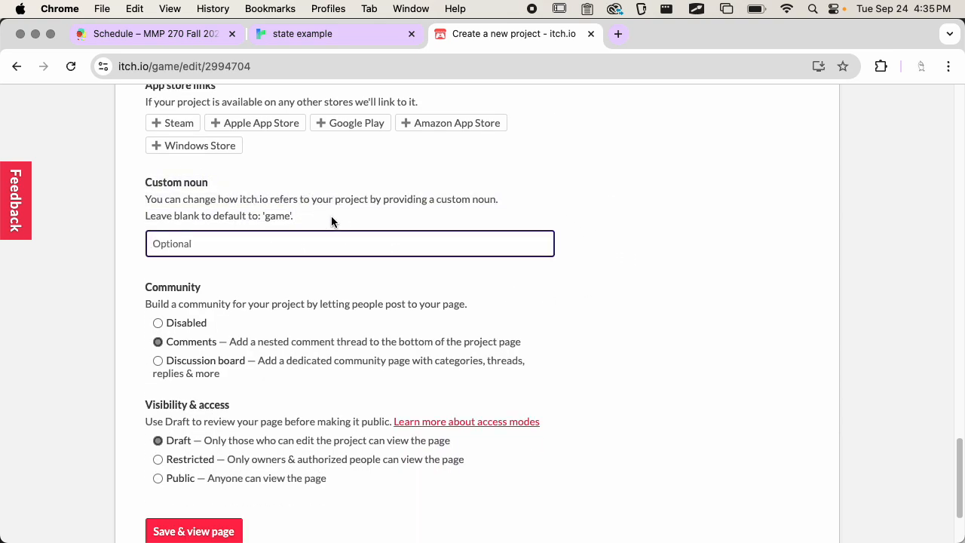
pyautogui.write('story')
pyautogui.click(342, 295)
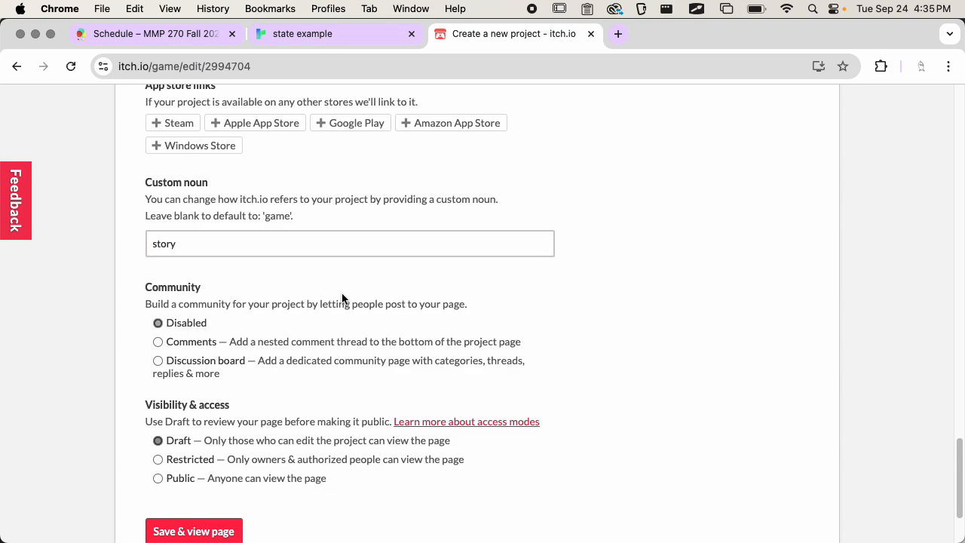
# Step: Set the project's Community option to Comments instead of Disabled
pyautogui.click(200, 341)
pyautogui.scroll(-2, 380, 328)
pyautogui.scroll(-1, 381, 328)
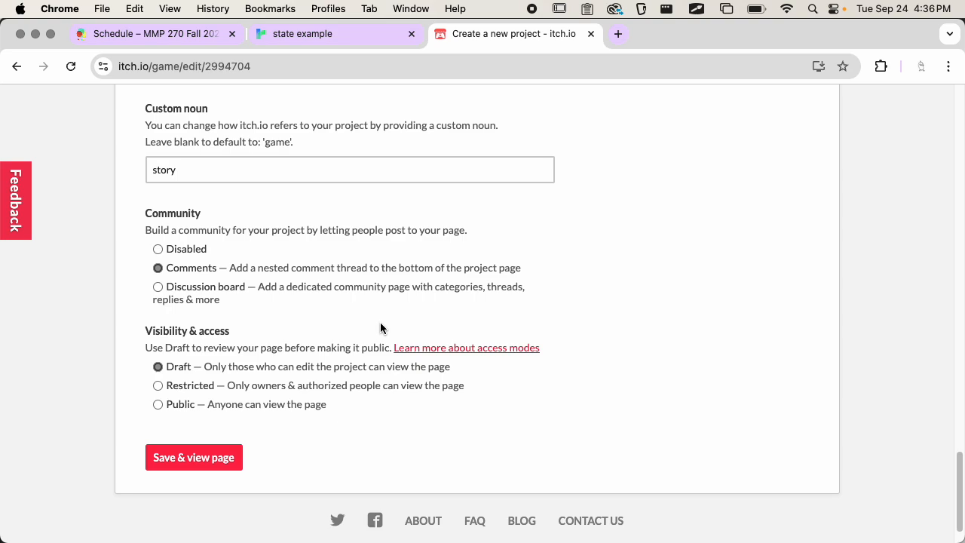
pyautogui.scroll(-1, 381, 328)
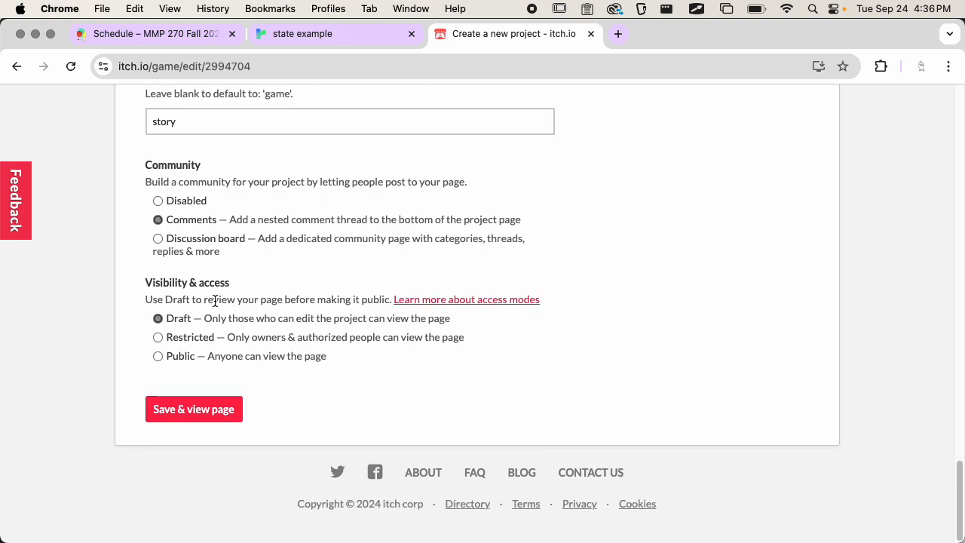
# Step: Set the project's visibility to Public with new downloads and purchases disabled, and save it to view its page
pyautogui.moveTo(143, 282); pyautogui.dragTo(402, 405)
pyautogui.click(404, 404)
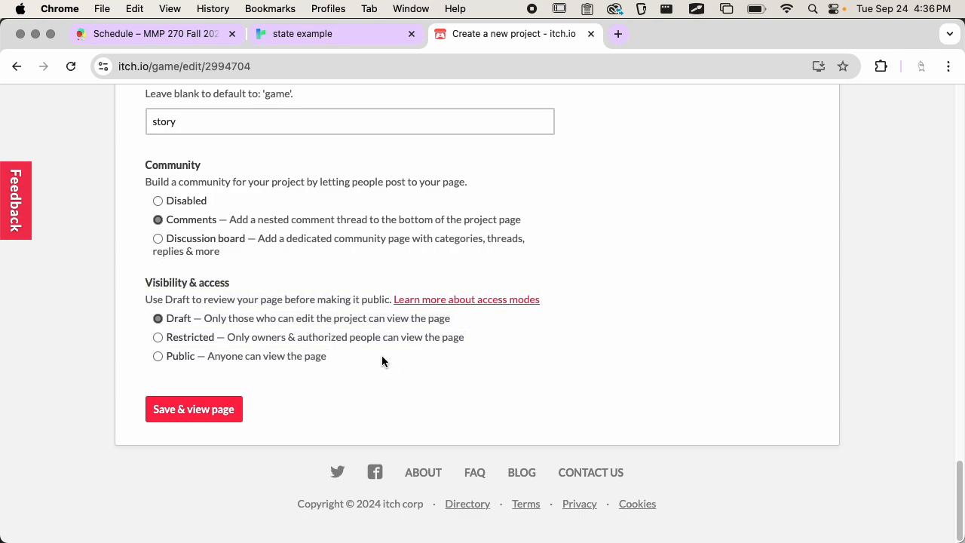
pyautogui.click(189, 358)
pyautogui.scroll(-1, 303, 352)
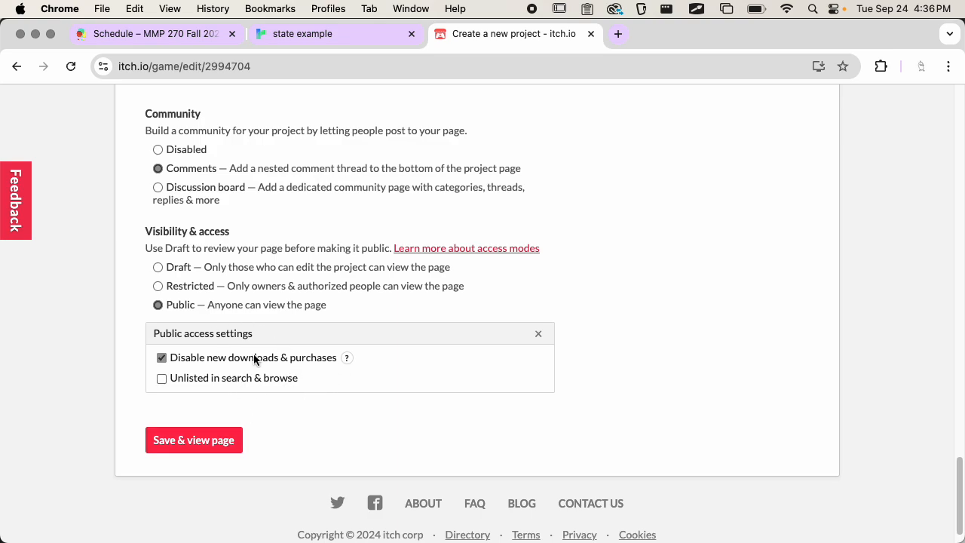
pyautogui.click(209, 378)
pyautogui.click(242, 362)
pyautogui.click(237, 375)
pyautogui.click(283, 368)
pyautogui.click(347, 362)
pyautogui.click(352, 361)
pyautogui.click(221, 441)
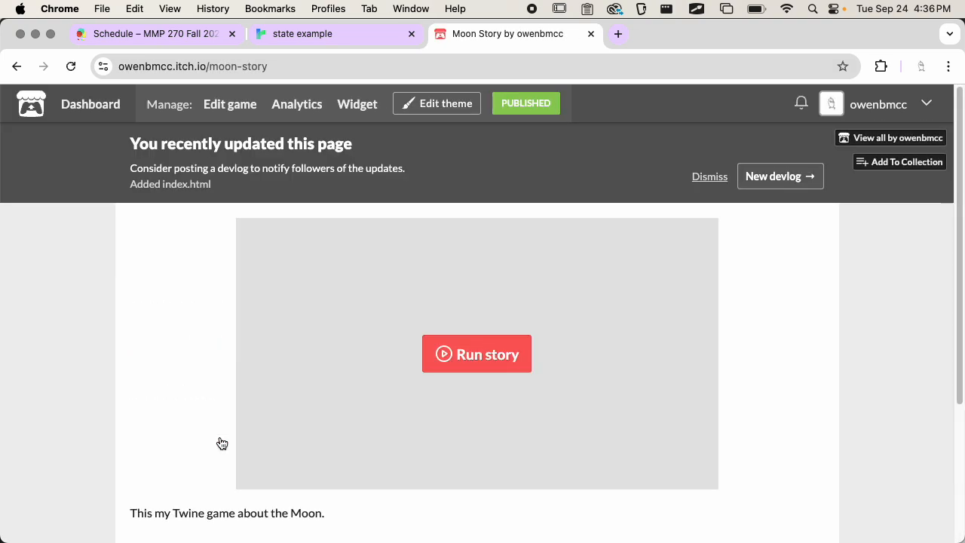
# Step: Run the Moon Story game from its published page and return to the page
pyautogui.scroll(-3, 222, 443)
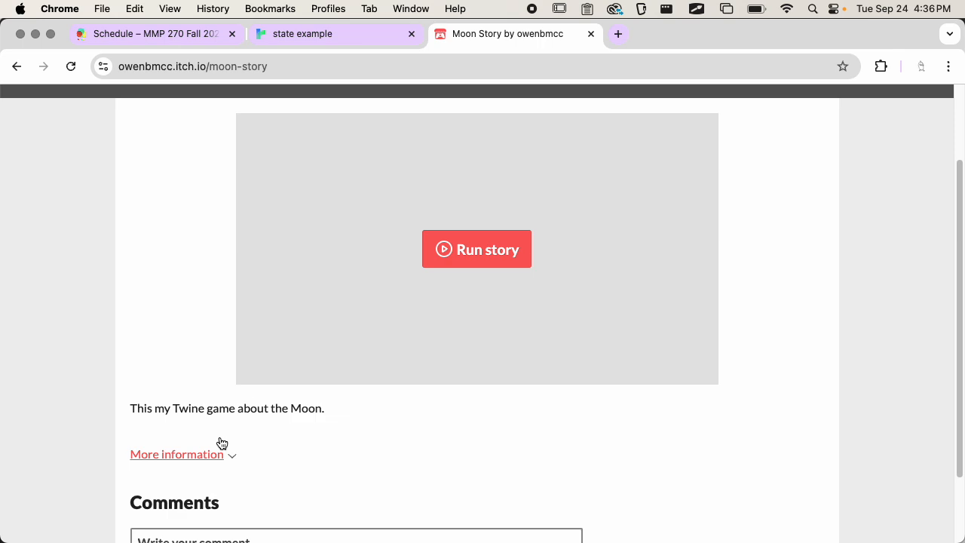
pyautogui.click(465, 258)
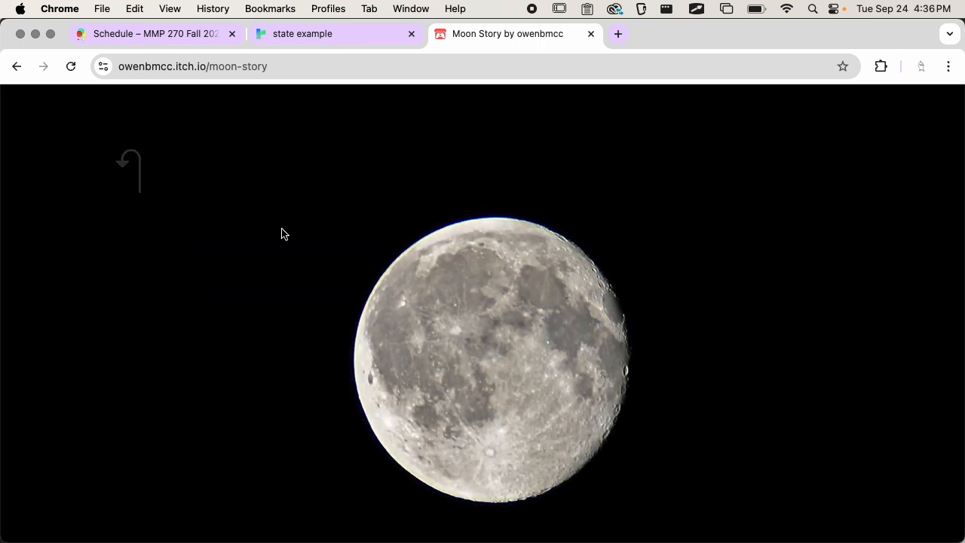
pyautogui.click(23, 79)
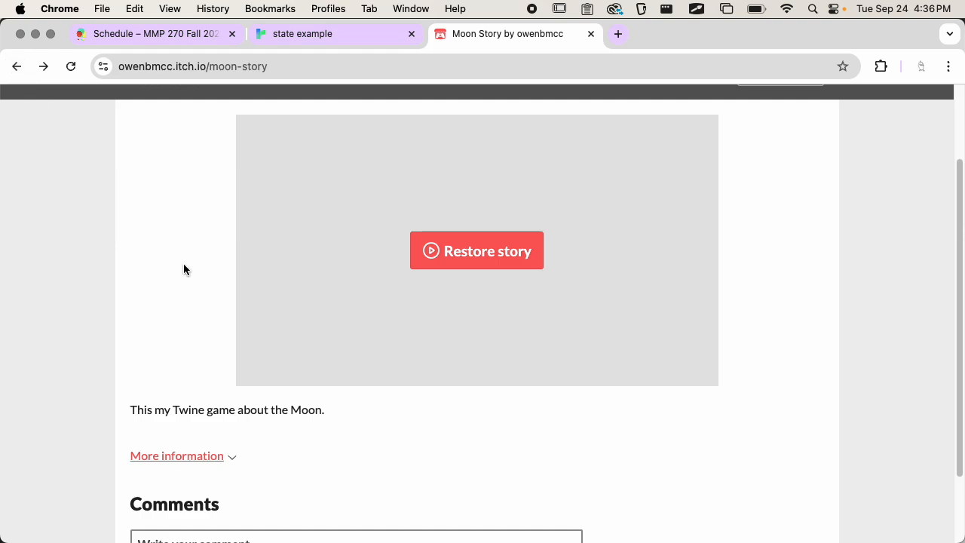
pyautogui.scroll(3, 191, 297)
# Step: Copy the game page's address and check it in an incognito window, closing that window when done
pyautogui.click(315, 74)
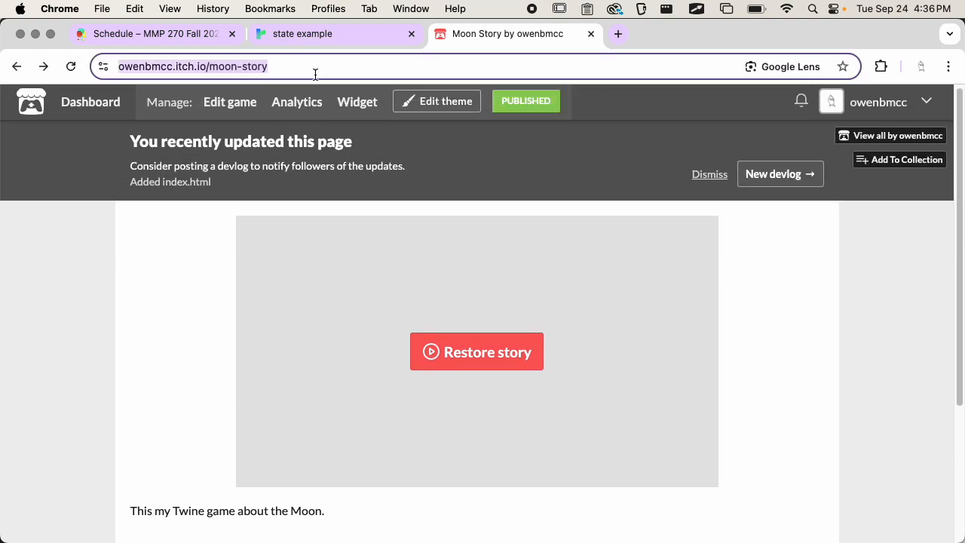
pyautogui.press('super+c')
pyautogui.press('super+shift+n')
pyautogui.press('super+v')
pyautogui.press('Return')
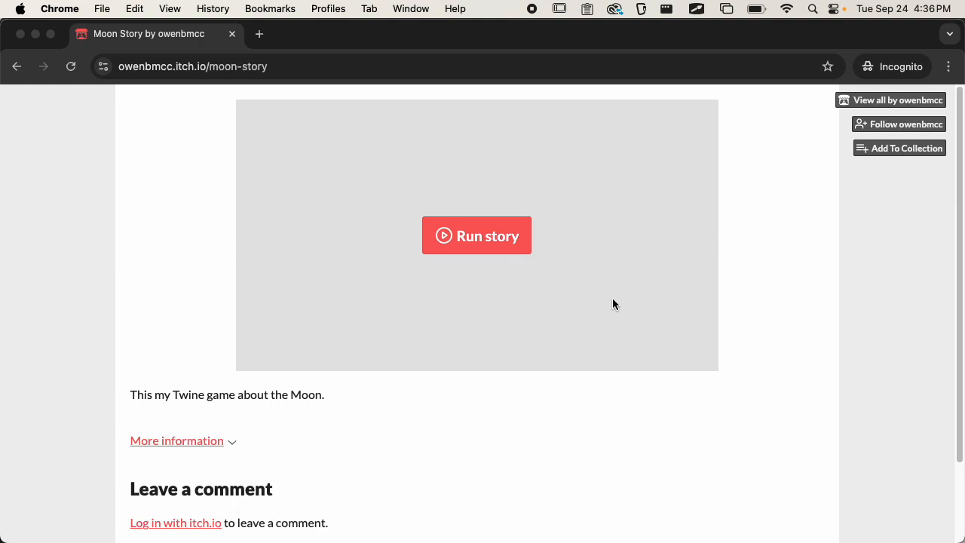
pyautogui.click(233, 34)
# Step: Reopen the game's edit form, save the project again, and return to its public page
pyautogui.scroll(-1, 203, 219)
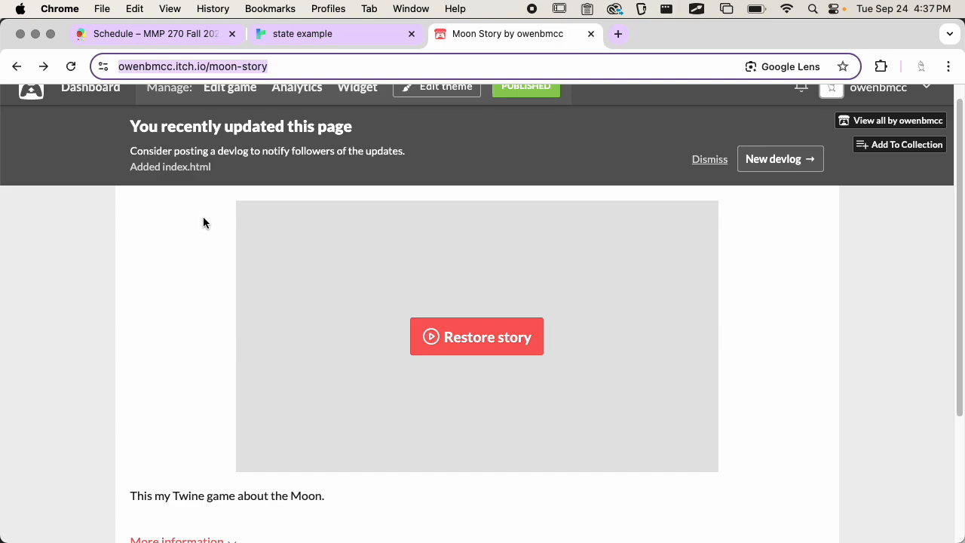
pyautogui.scroll(1, 203, 219)
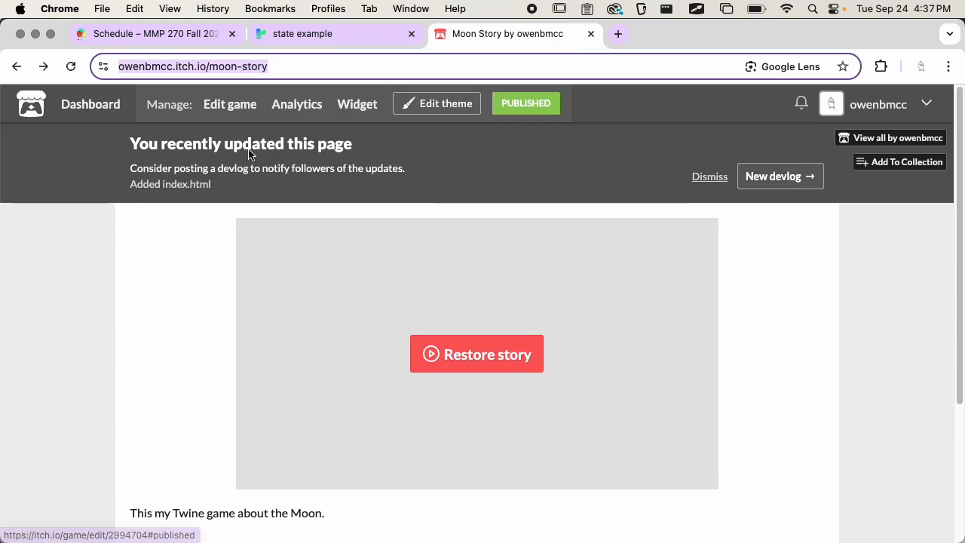
pyautogui.click(228, 113)
pyautogui.scroll(-10, 220, 279)
pyautogui.scroll(-10, 220, 280)
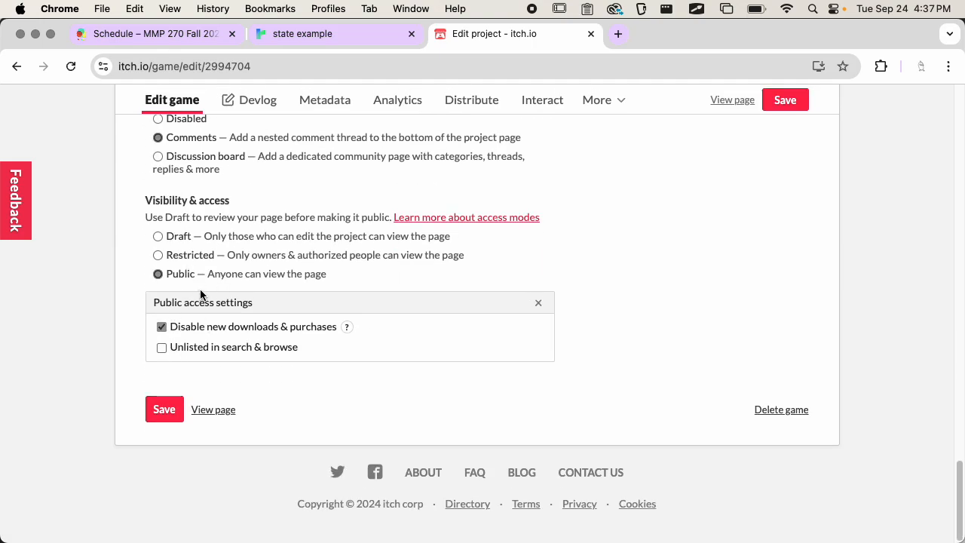
pyautogui.click(164, 409)
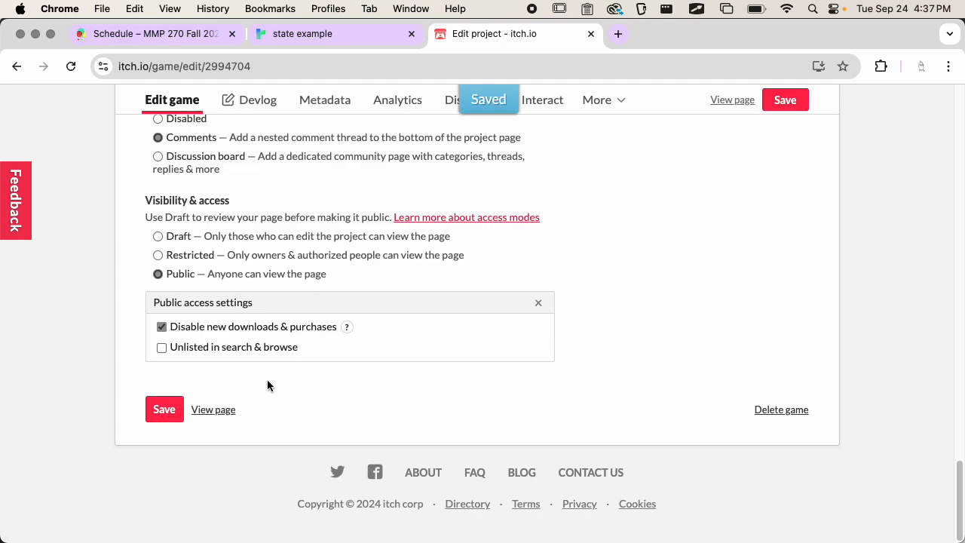
pyautogui.scroll(20, 267, 383)
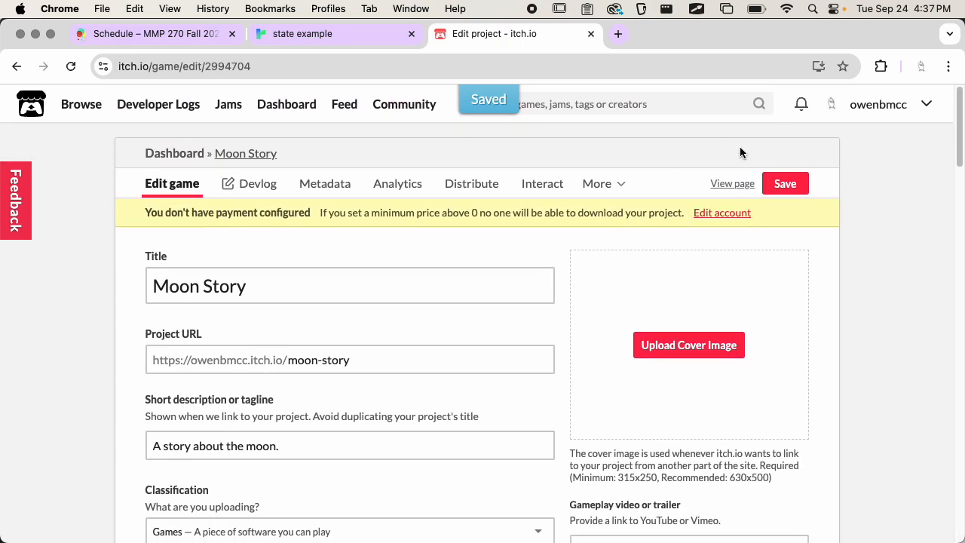
pyautogui.click(728, 185)
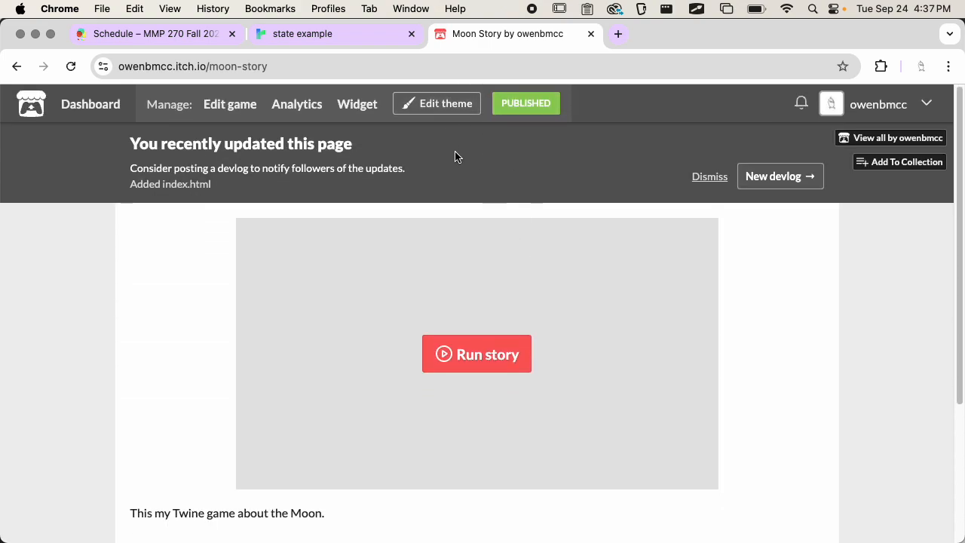
# Step: Set the game page theme's link color to pink-purple #f25bfa
pyautogui.click(442, 107)
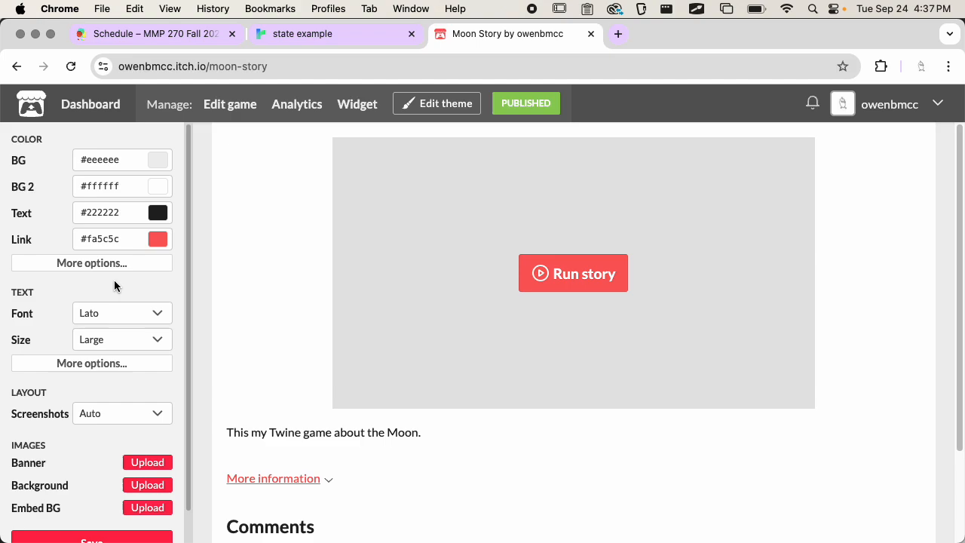
pyautogui.scroll(-1, 114, 285)
pyautogui.click(157, 222)
pyautogui.click(230, 254)
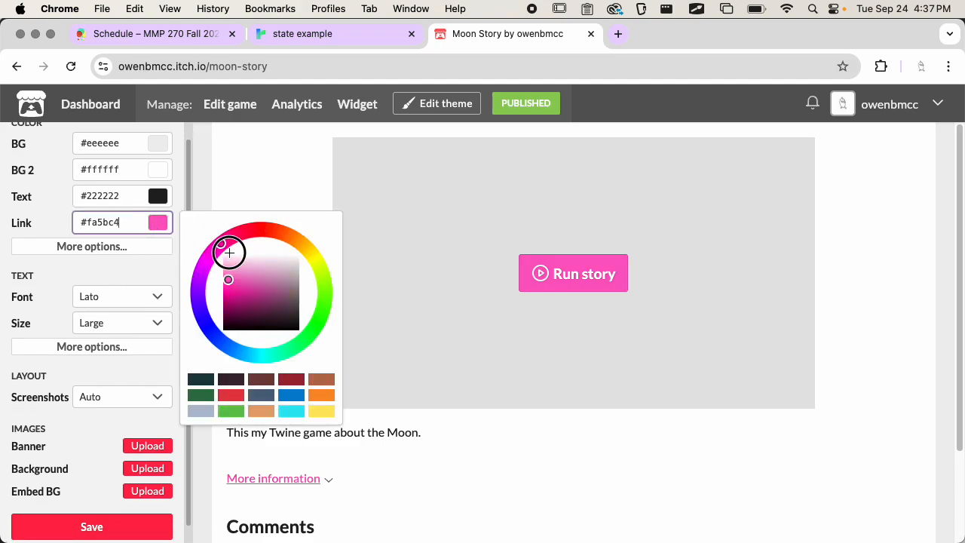
pyautogui.moveTo(230, 254); pyautogui.dragTo(200, 256)
pyautogui.click(278, 178)
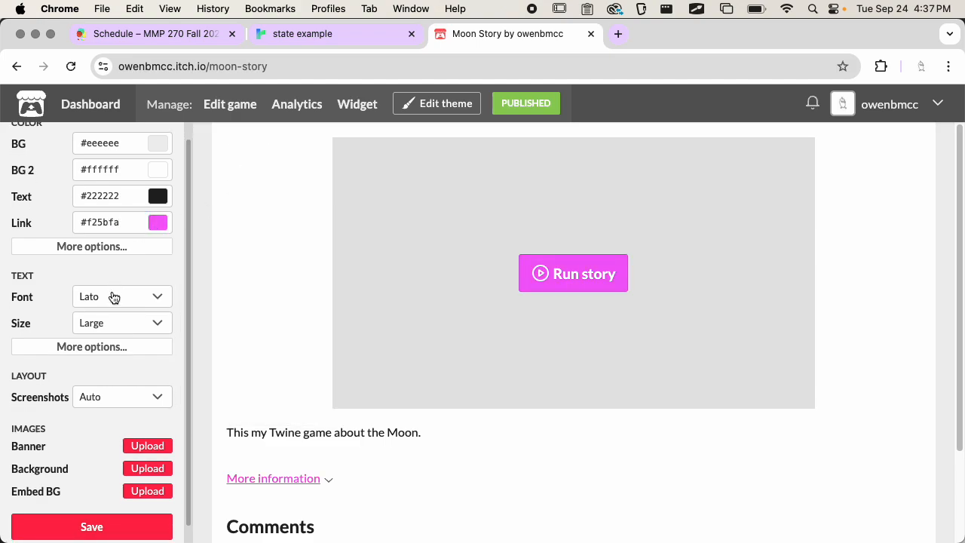
# Step: Change the theme's font to Pixel after trying Sans Serif, save the theme, and look over the restyled page
pyautogui.click(113, 292)
pyautogui.click(135, 250)
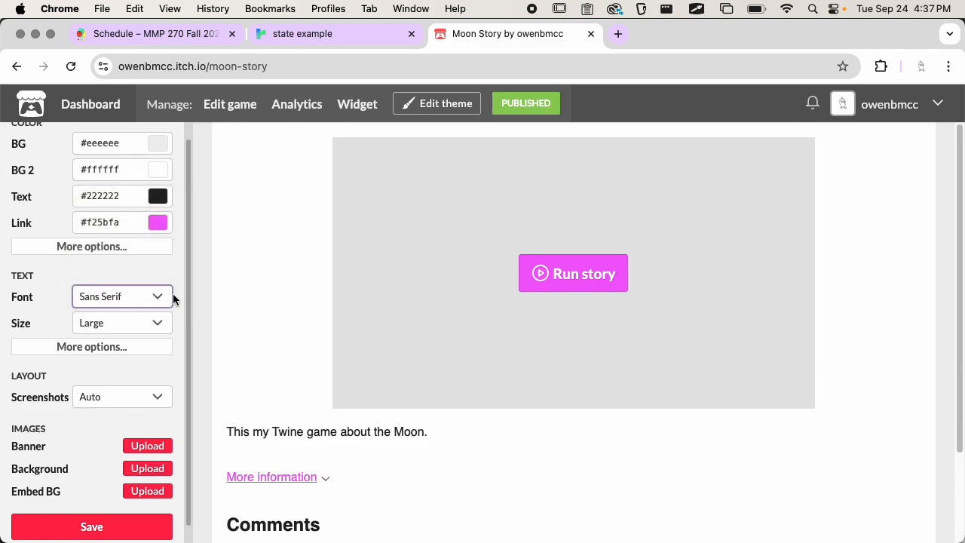
pyautogui.click(153, 295)
pyautogui.click(133, 314)
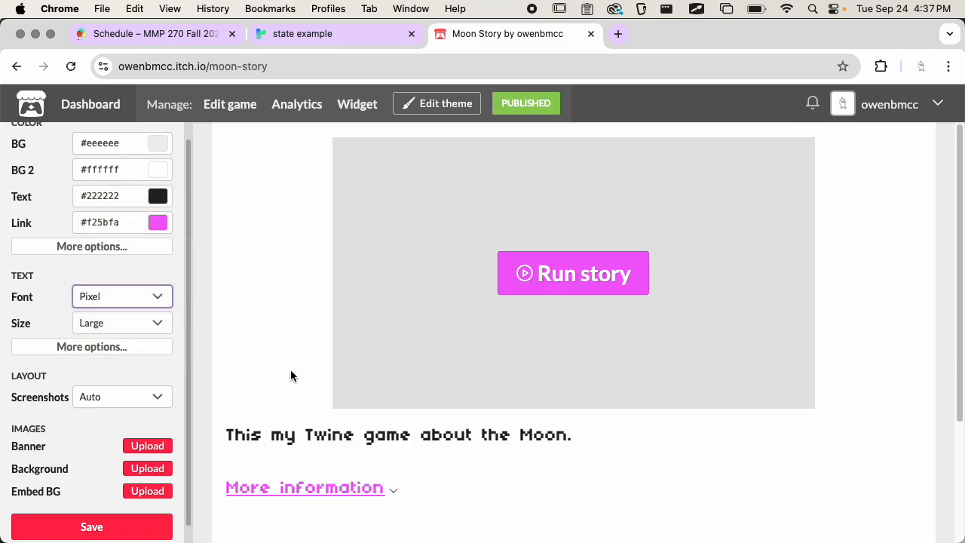
pyautogui.scroll(-1, 138, 280)
pyautogui.click(91, 518)
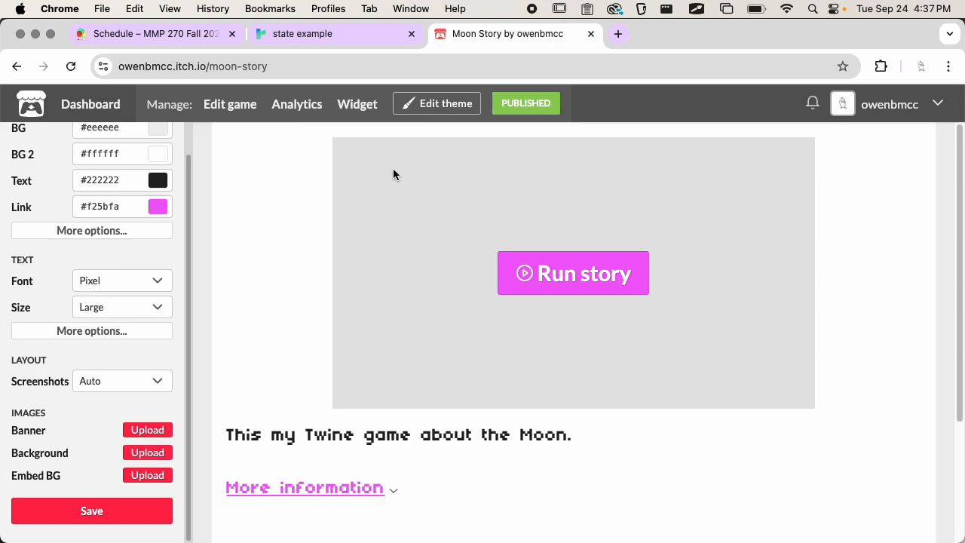
pyautogui.click(462, 103)
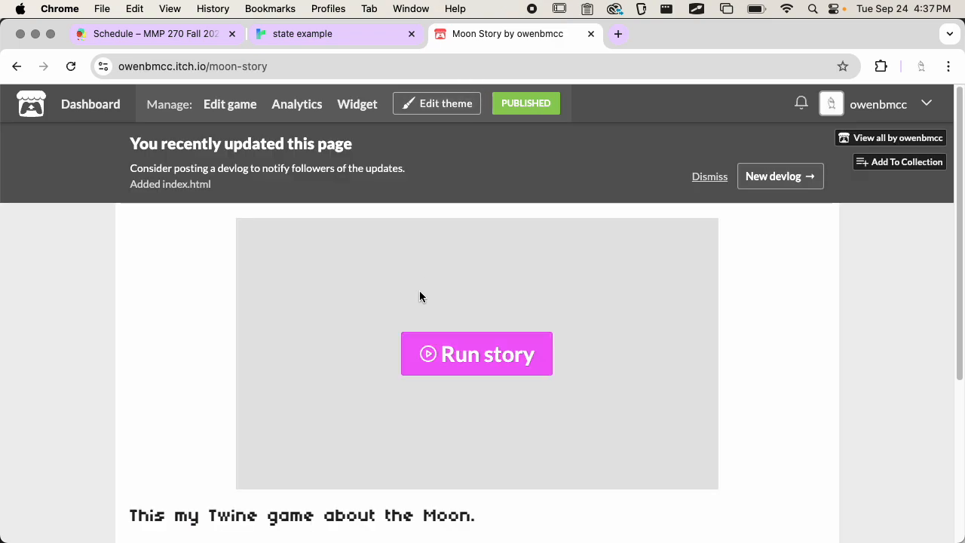
pyautogui.scroll(-3, 420, 296)
pyautogui.scroll(-2, 420, 295)
pyautogui.scroll(6, 377, 257)
# Step: Copy the moon image's web address from the start passage in the Twine story and open it in a new tab
pyautogui.click(368, 38)
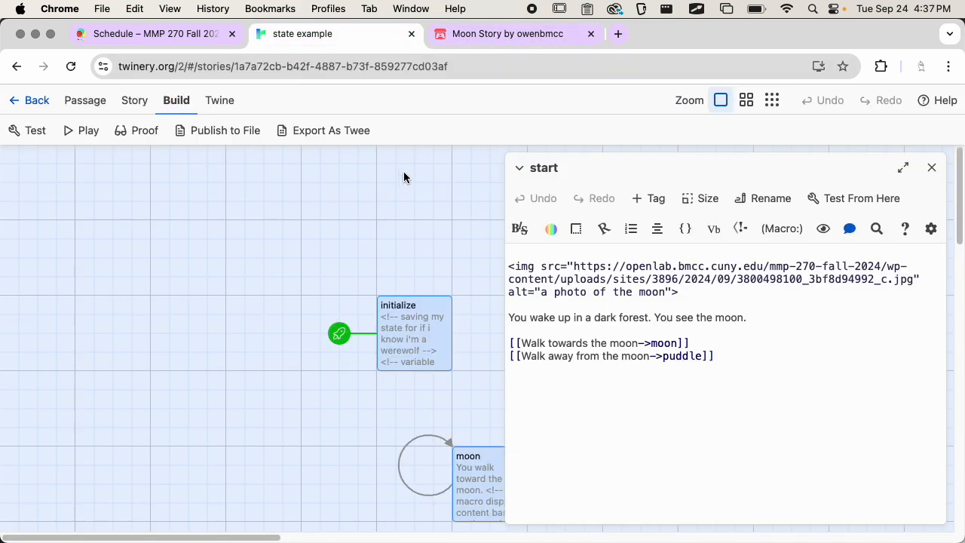
pyautogui.moveTo(680, 293); pyautogui.dragTo(507, 264)
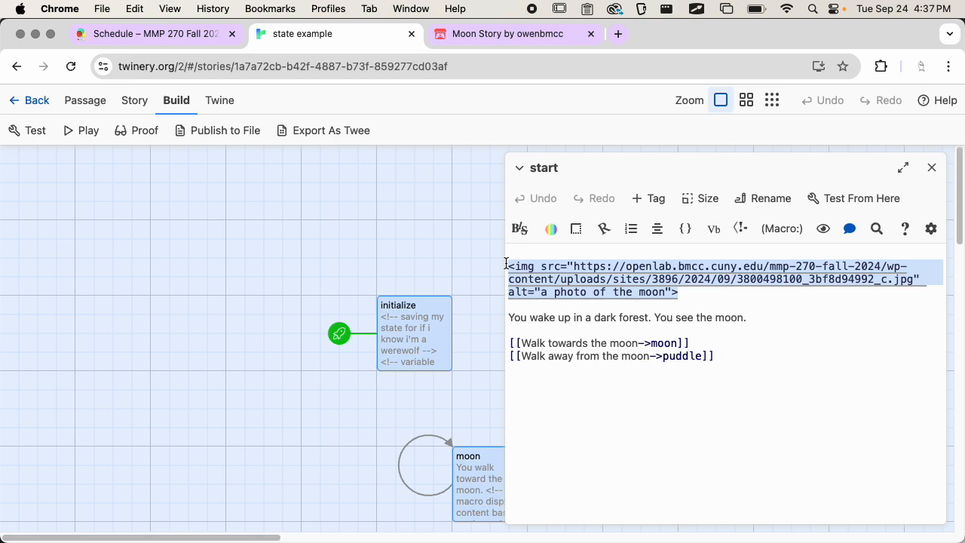
pyautogui.click(728, 299)
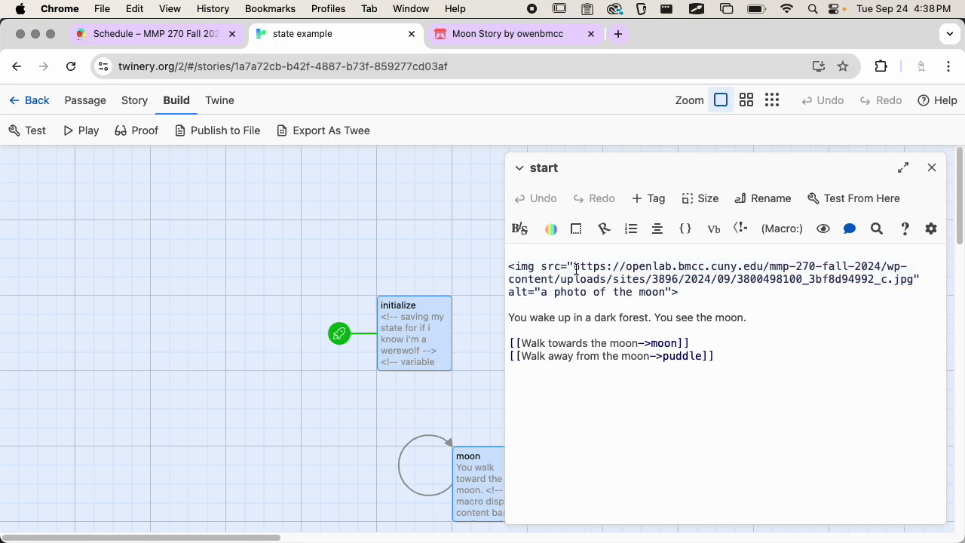
pyautogui.moveTo(576, 266)
pyautogui.mouseDown()
pyautogui.moveTo(902, 279)
pyautogui.moveTo(581, 233)
pyautogui.moveTo(576, 266)
pyautogui.mouseUp()
pyautogui.click(905, 303)
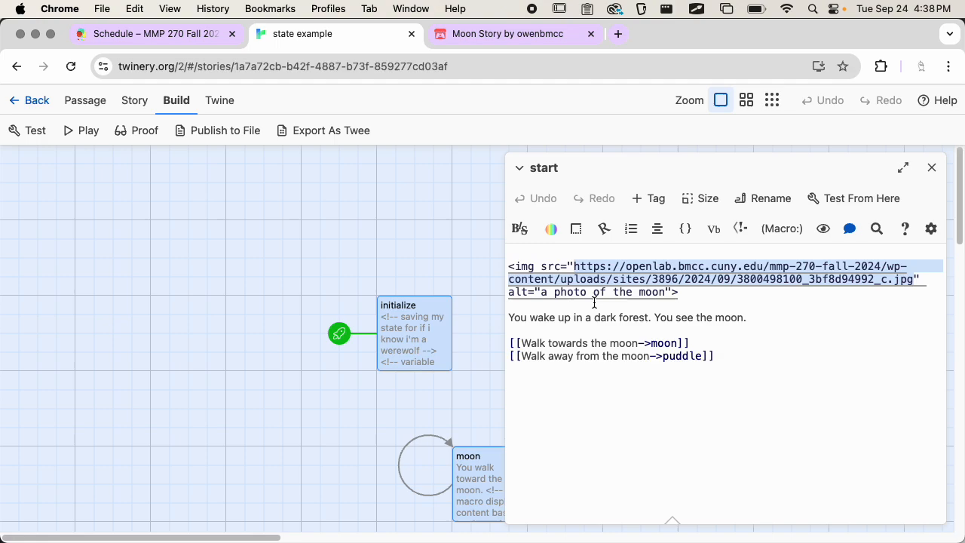
pyautogui.press('super+c')
pyautogui.press('super+t')
pyautogui.press('super+v')
pyautogui.press('Return')
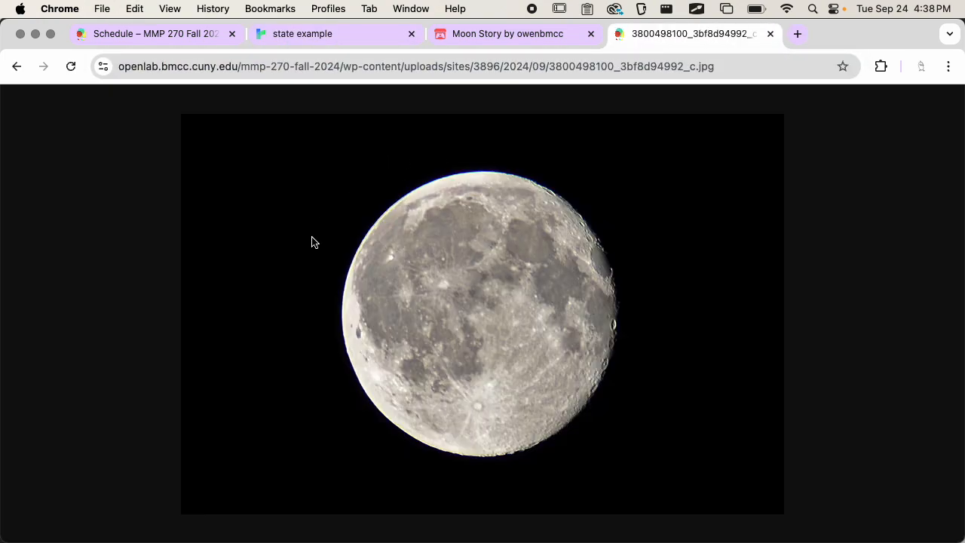
# Step: Save the moon image into the Twine folder and, in Finder, rename it moon.jpg
pyautogui.moveTo(415, 245); pyautogui.dragTo(561, 219)
pyautogui.press('super+Tab')
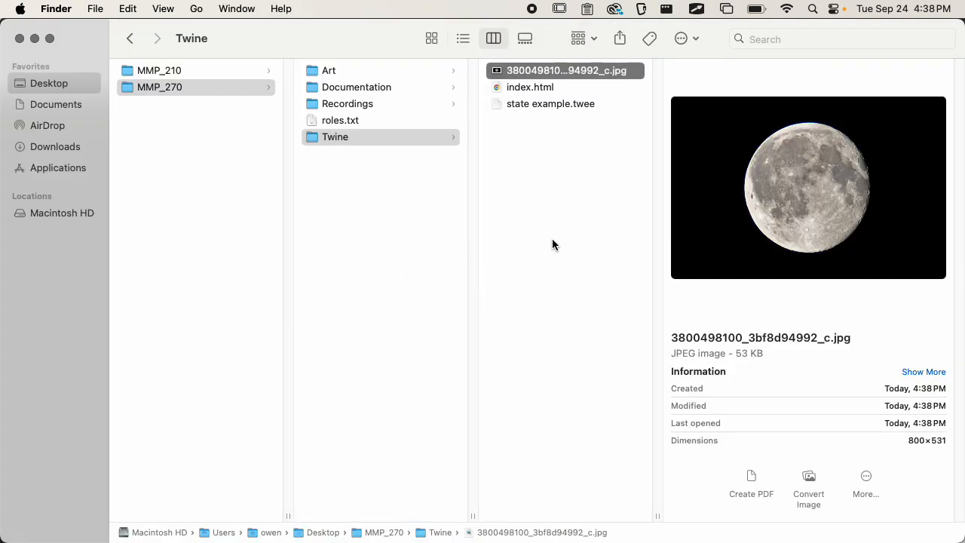
pyautogui.press('Return')
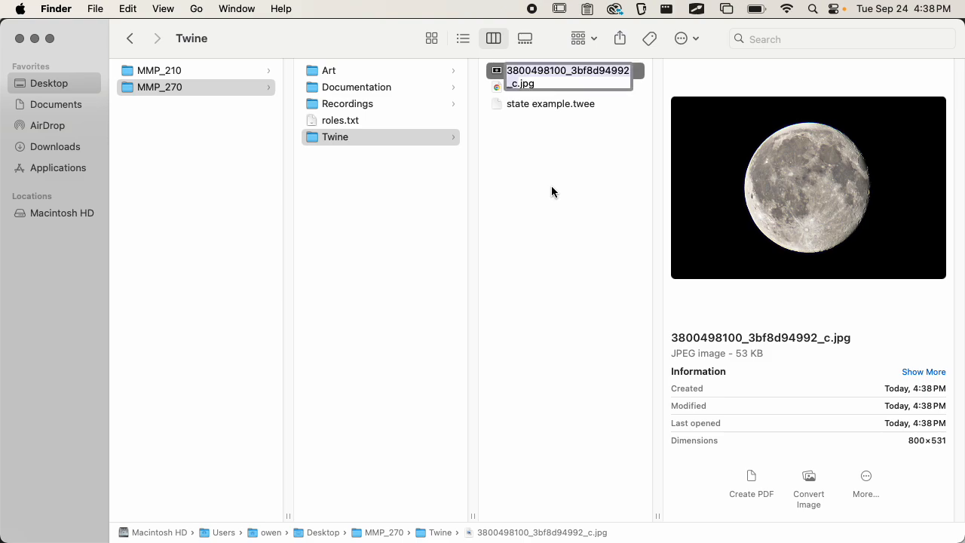
pyautogui.write('moon')
pyautogui.press('Return')
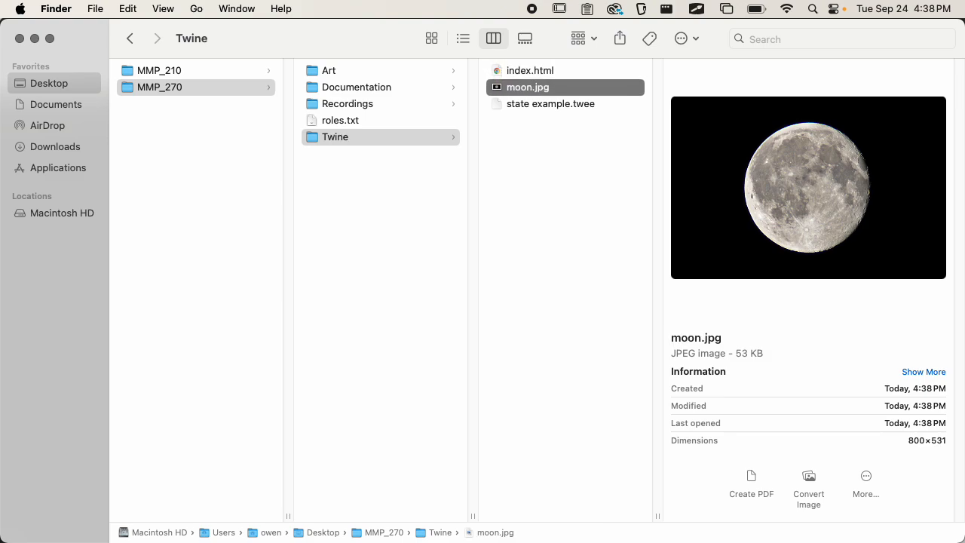
# Step: Create a folder named images inside the Twine folder and move moon.jpg into it
pyautogui.rightClick(564, 141)
pyautogui.click(575, 148)
pyautogui.write('images')
pyautogui.press('Return')
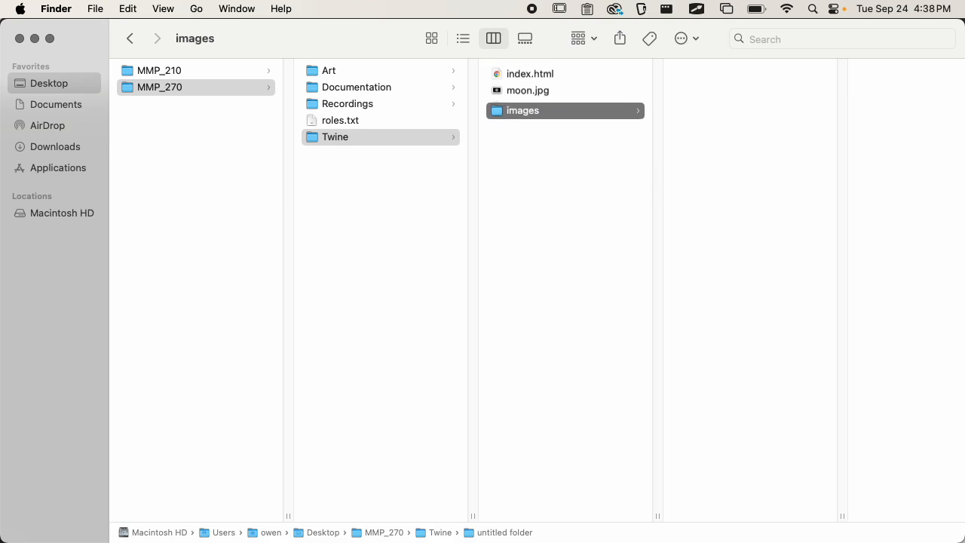
pyautogui.moveTo(534, 103); pyautogui.dragTo(545, 72)
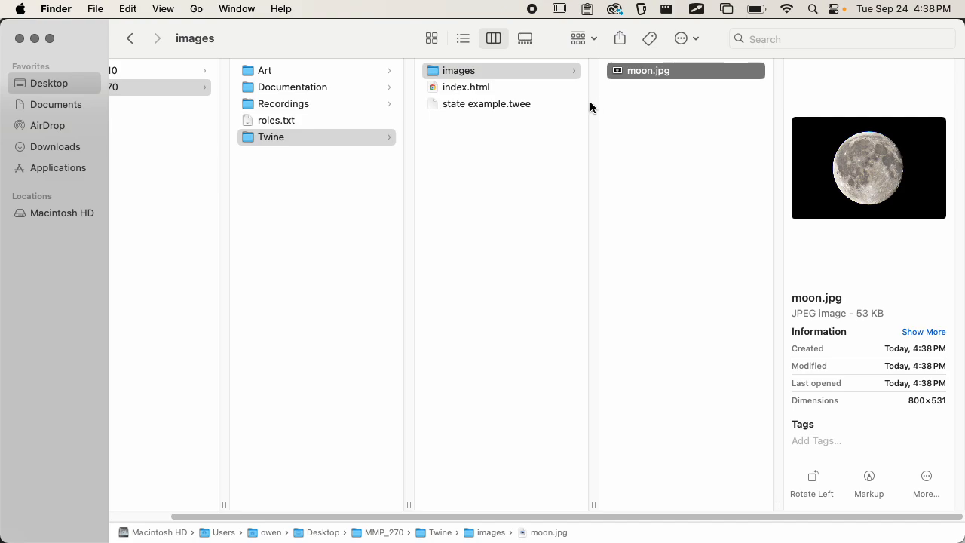
# Step: Open index.html in Sublime Text and search it for ".jpg" to locate the moon image's source address
pyautogui.moveTo(466, 76); pyautogui.dragTo(936, 187)
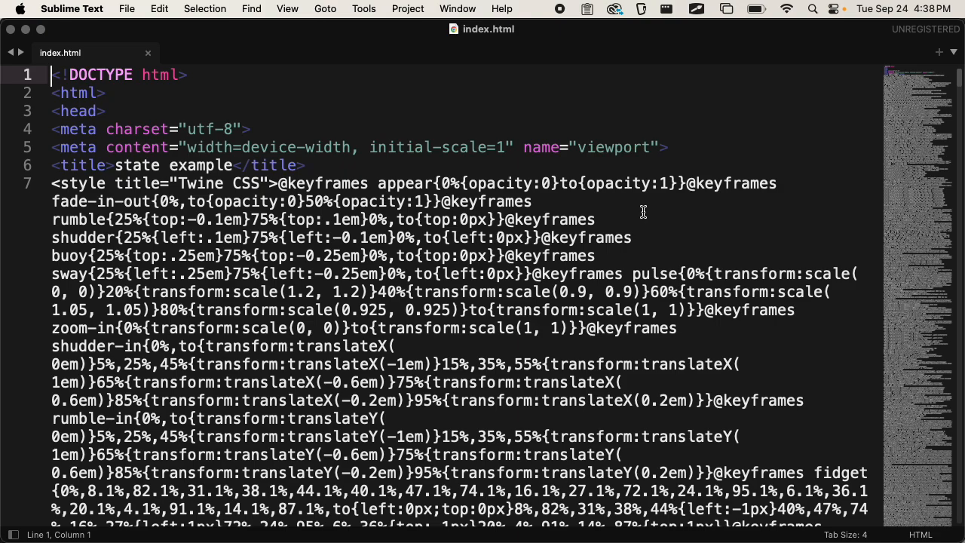
pyautogui.press('cmd+f')
pyautogui.write('.jpg')
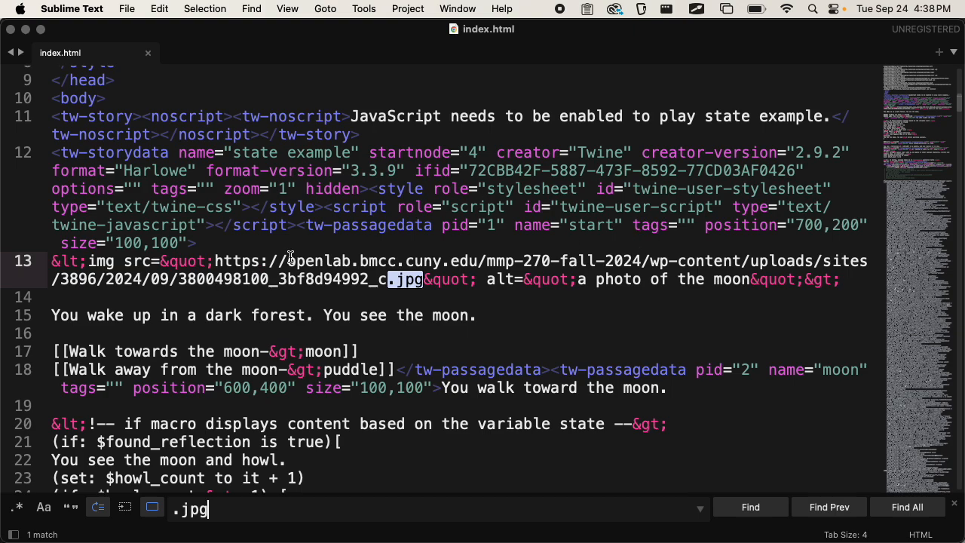
# Step: Repeat the search for ".jpg" in index.html to check for further image references
pyautogui.click(277, 261)
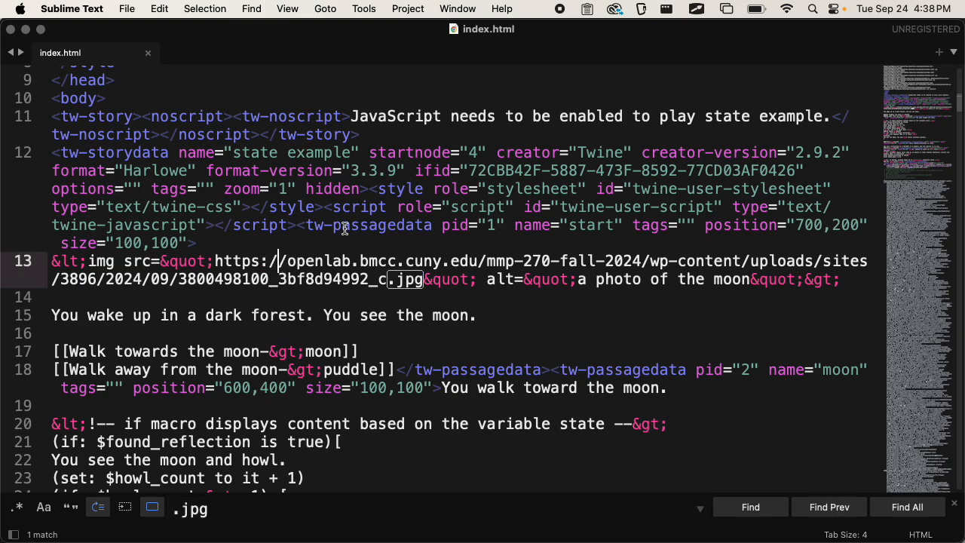
pyautogui.scroll(1, 346, 242)
pyautogui.scroll(-2, 346, 241)
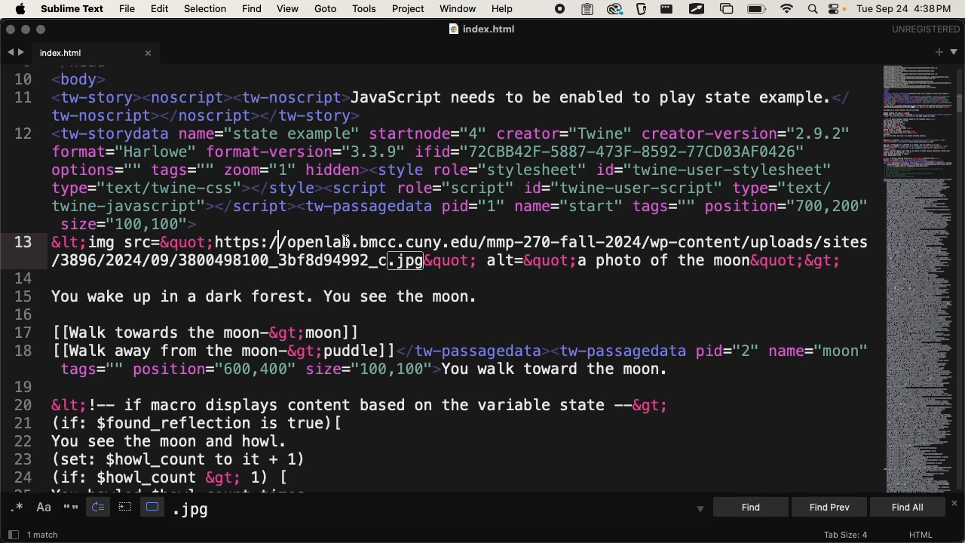
pyautogui.scroll(-2, 311, 246)
pyautogui.press('super+f')
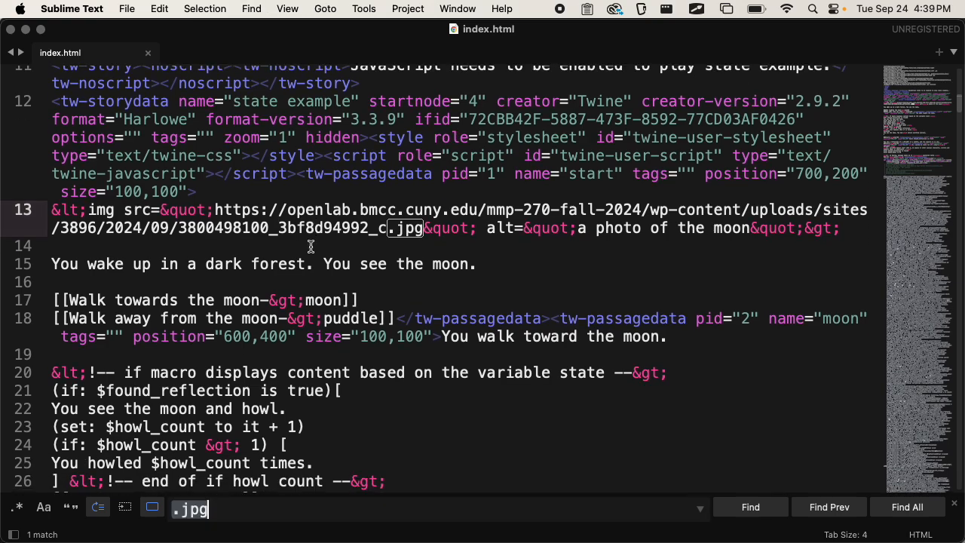
pyautogui.press('super+g')
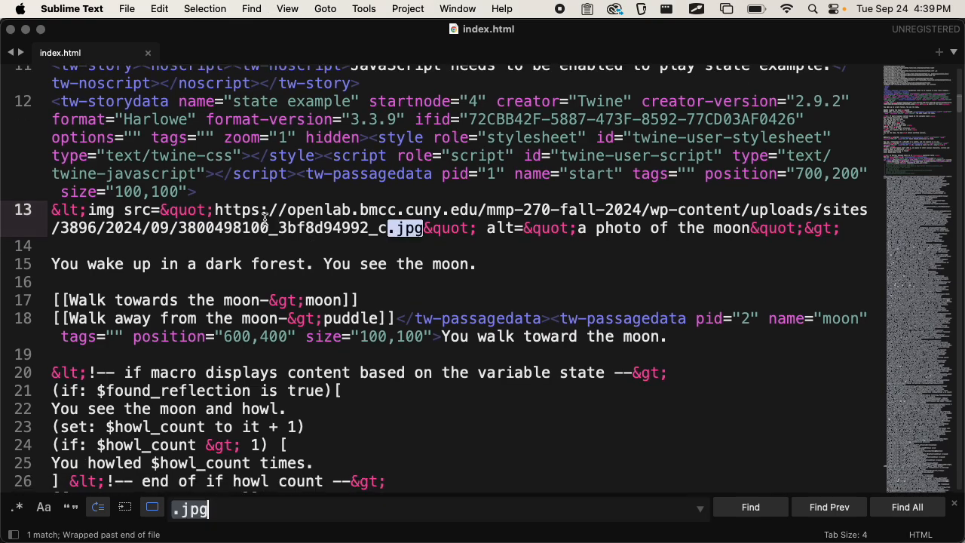
# Step: Examine the images folder beside index.html in Finder and the story page in Chrome, ending back in Sublime Text
pyautogui.click(254, 212)
pyautogui.press('super+Tab')
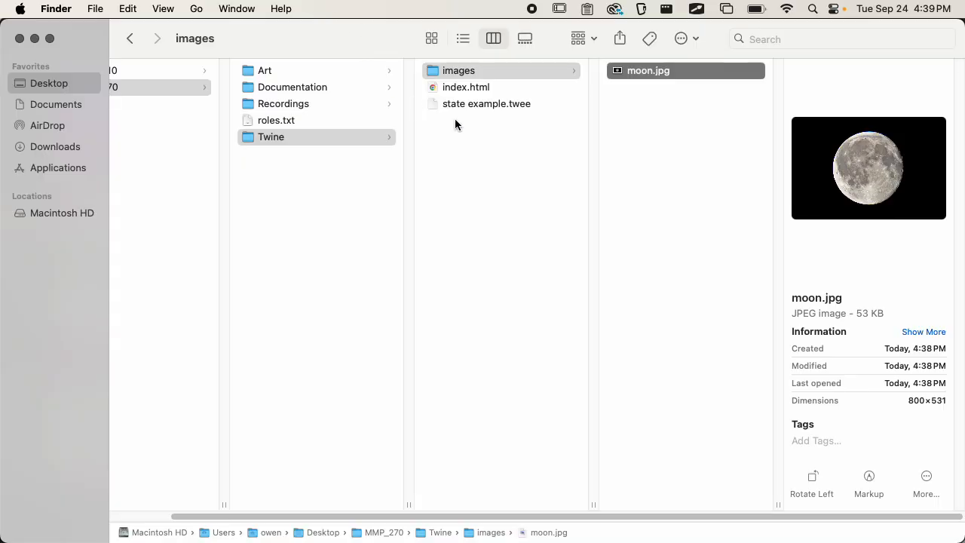
pyautogui.click(644, 149)
pyautogui.moveTo(483, 88); pyautogui.dragTo(930, 137)
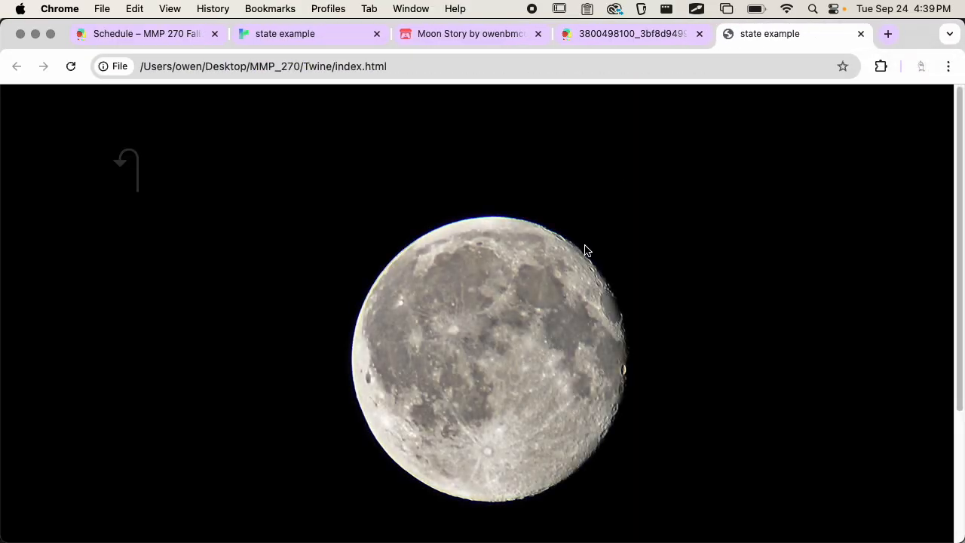
pyautogui.press('super+Tab')
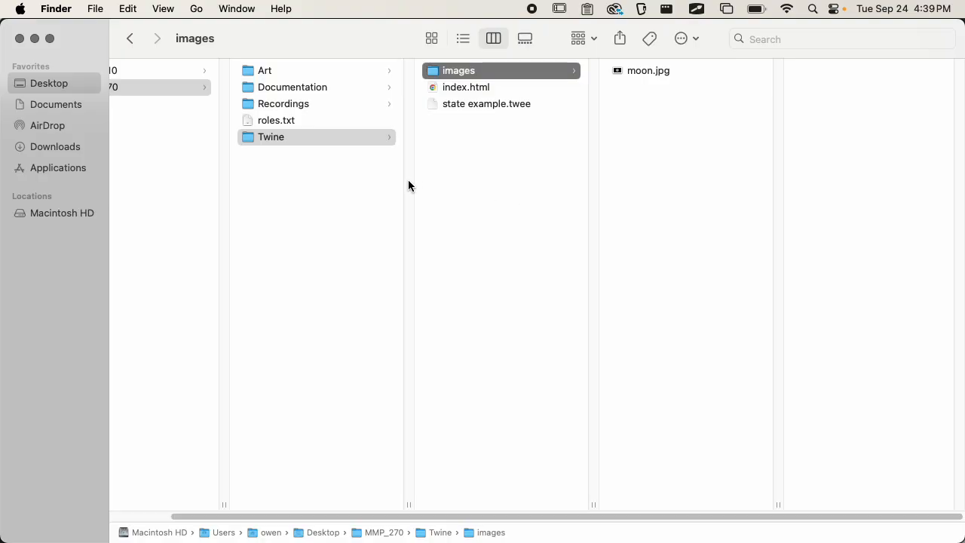
pyautogui.press('super+Tab')
pyautogui.press('super+Tab')
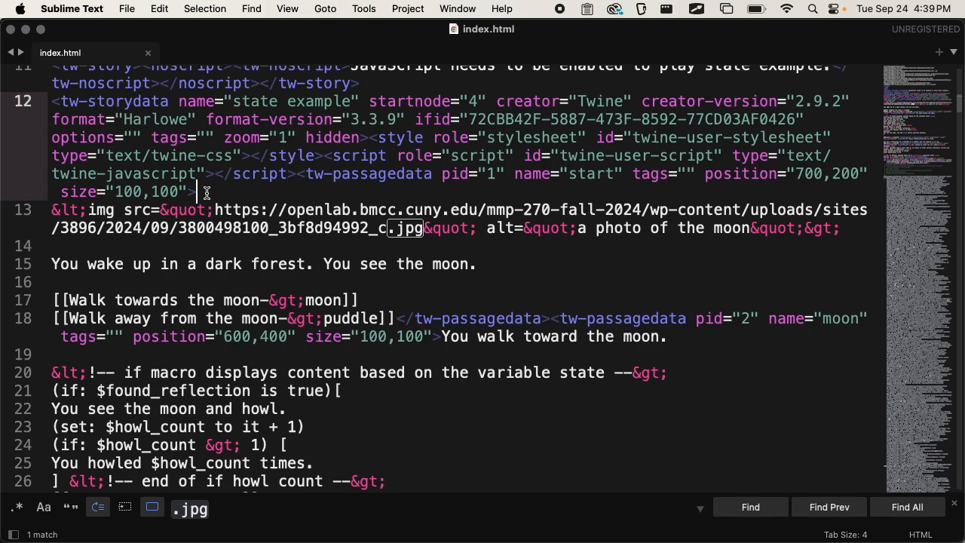
# Step: Replace the moon image's web address in index.html with the relative path images/moon.jpg
pyautogui.click(420, 230)
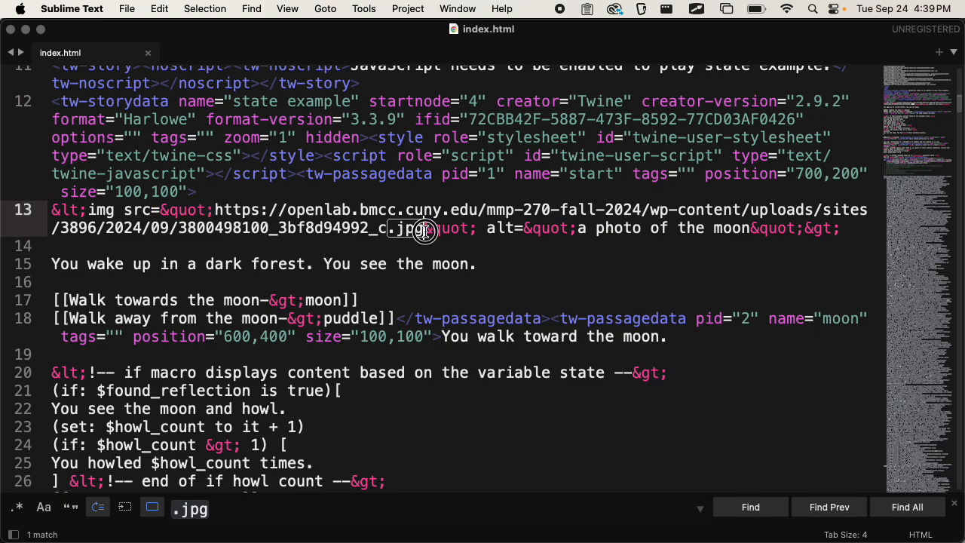
pyautogui.moveTo(425, 229); pyautogui.dragTo(217, 210)
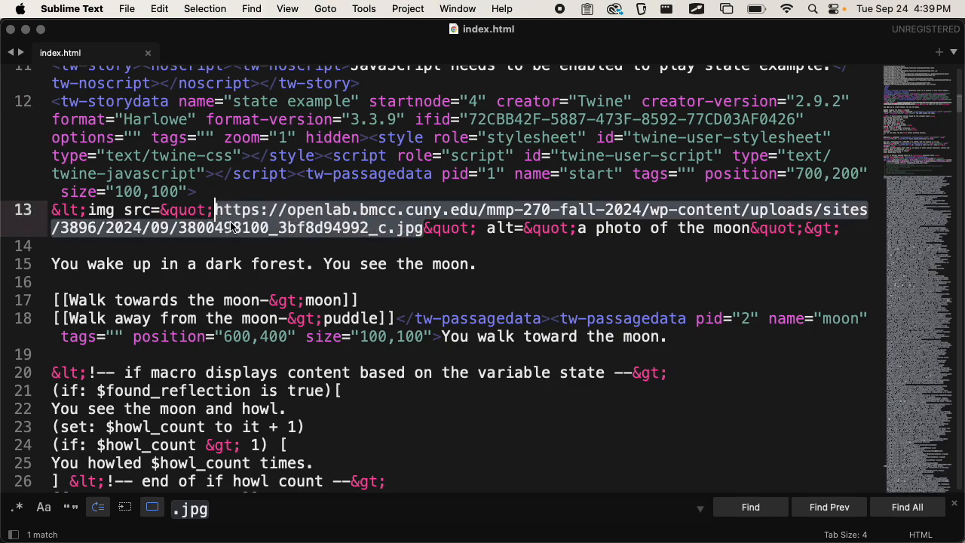
pyautogui.write('images/')
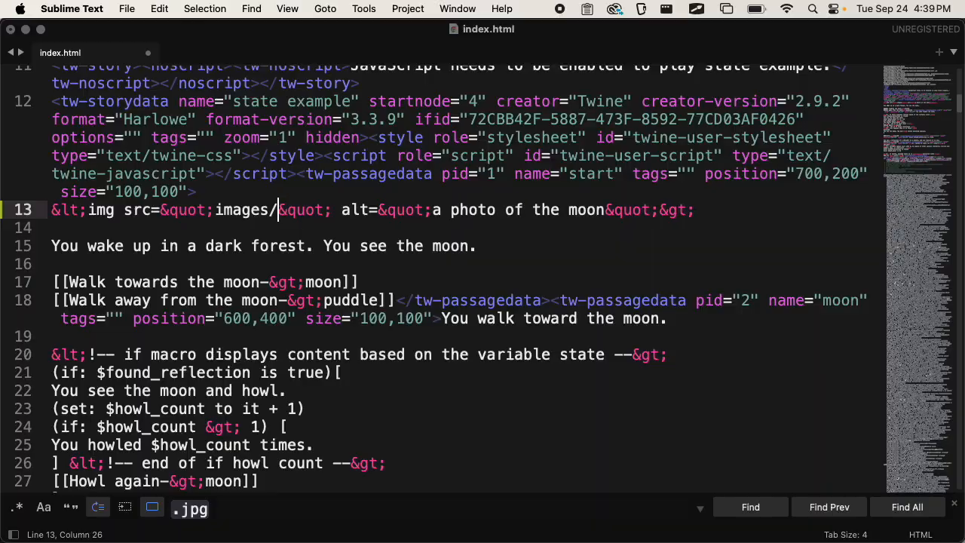
pyautogui.press('super+Tab')
pyautogui.press('super+Tab')
pyautogui.write('moon.jpg')
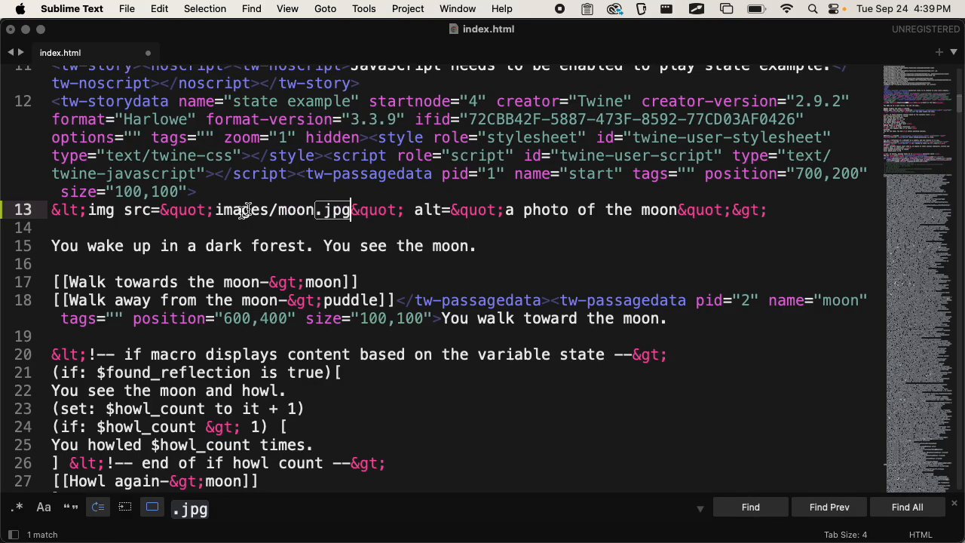
pyautogui.click(424, 210)
# Step: Compare the image path in index.html with the story page in Chrome and the Twine folder's contents in Finder
pyautogui.press('super+Tab')
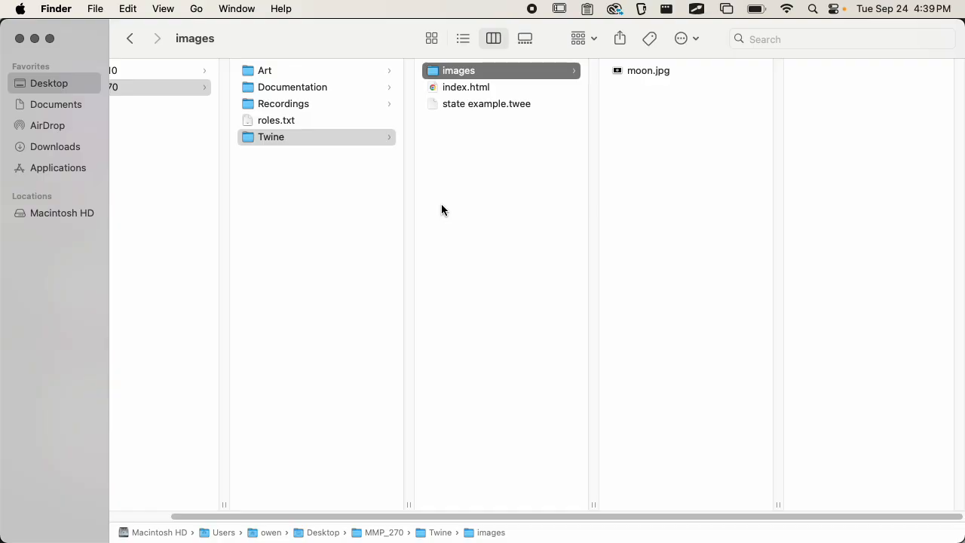
pyautogui.press('super+Tab')
pyautogui.press('super+Tab')
pyautogui.press('super+Tab')
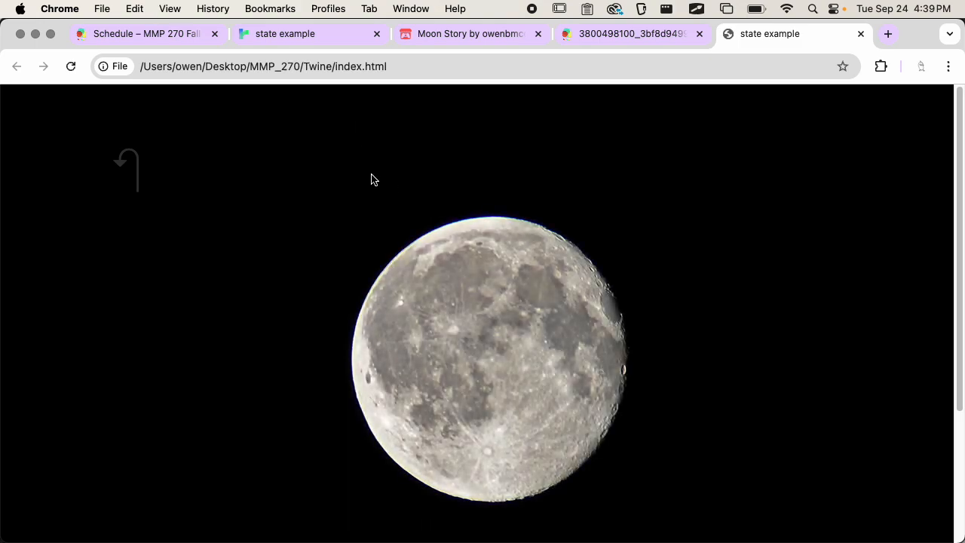
pyautogui.press('super+Tab')
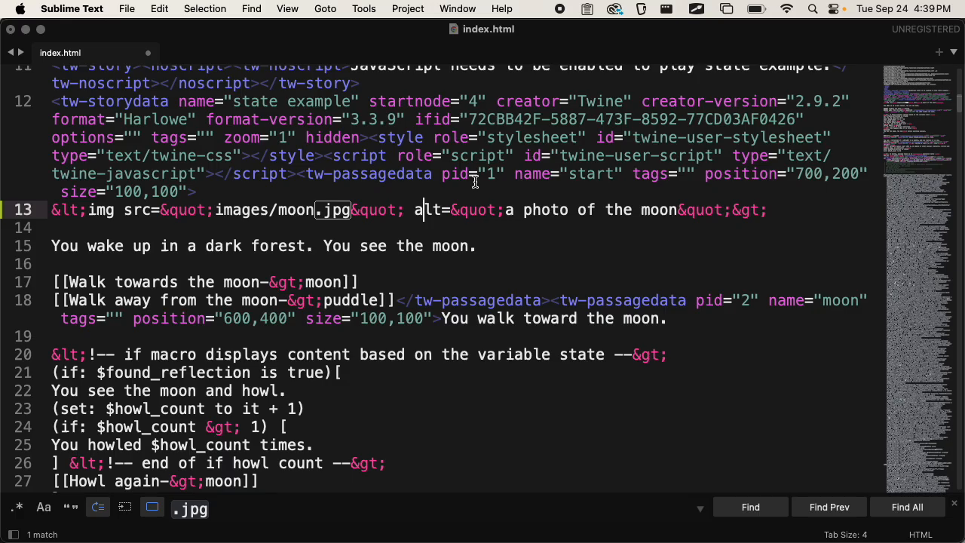
pyautogui.press('super+Tab')
pyautogui.press('super+Tab')
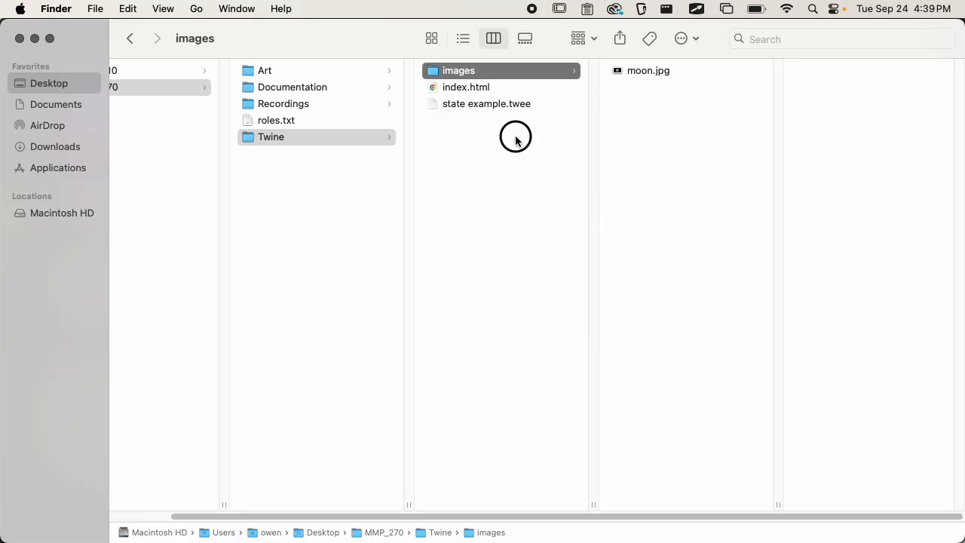
pyautogui.click(516, 139)
pyautogui.click(519, 87)
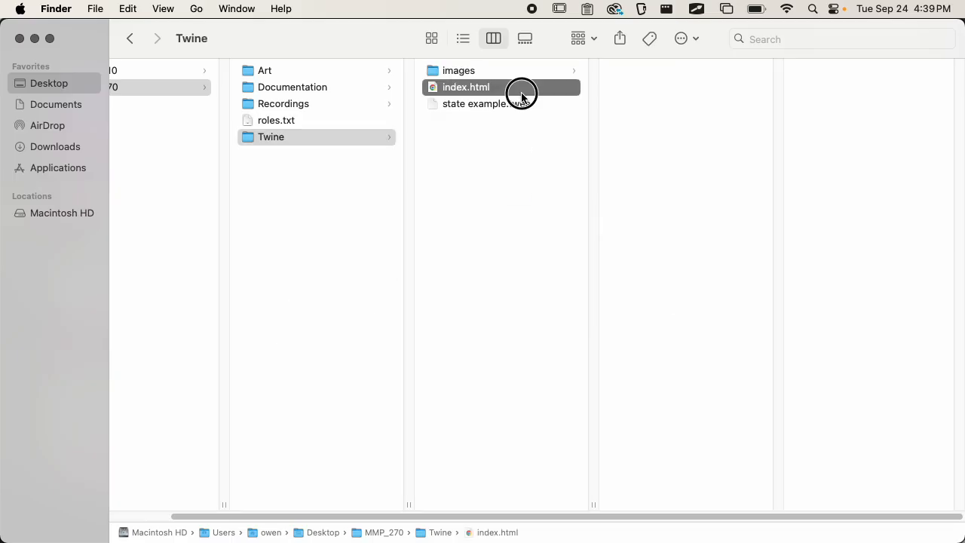
pyautogui.click(562, 69)
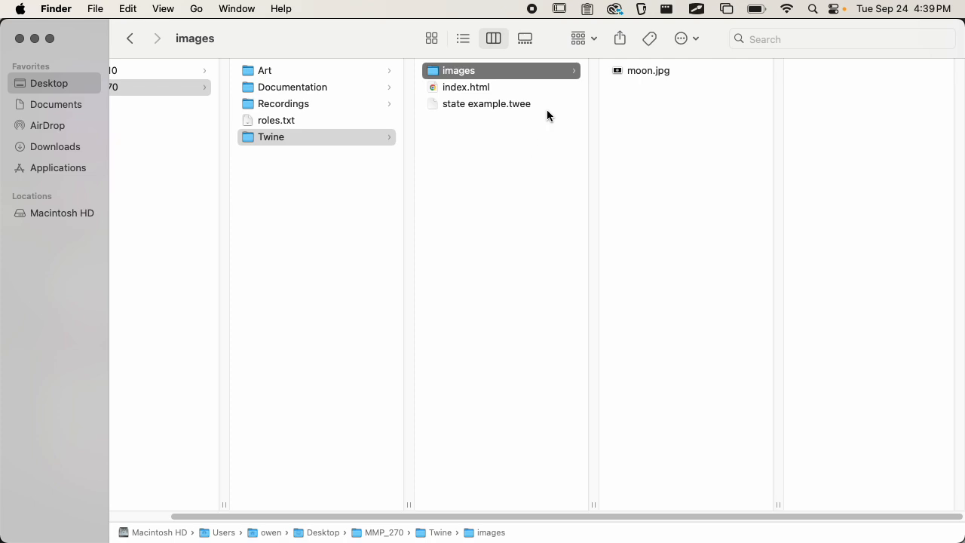
pyautogui.click(520, 90)
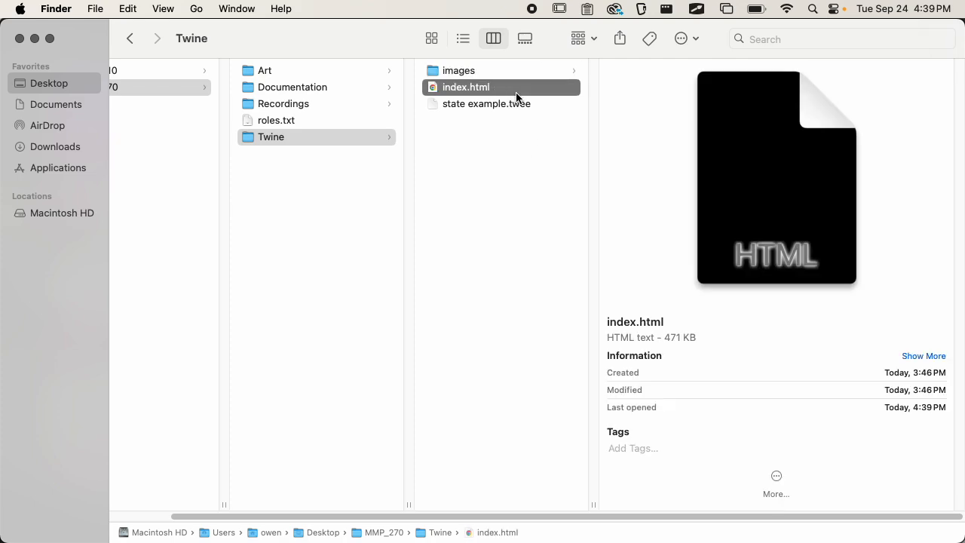
pyautogui.click(483, 130)
pyautogui.click(482, 72)
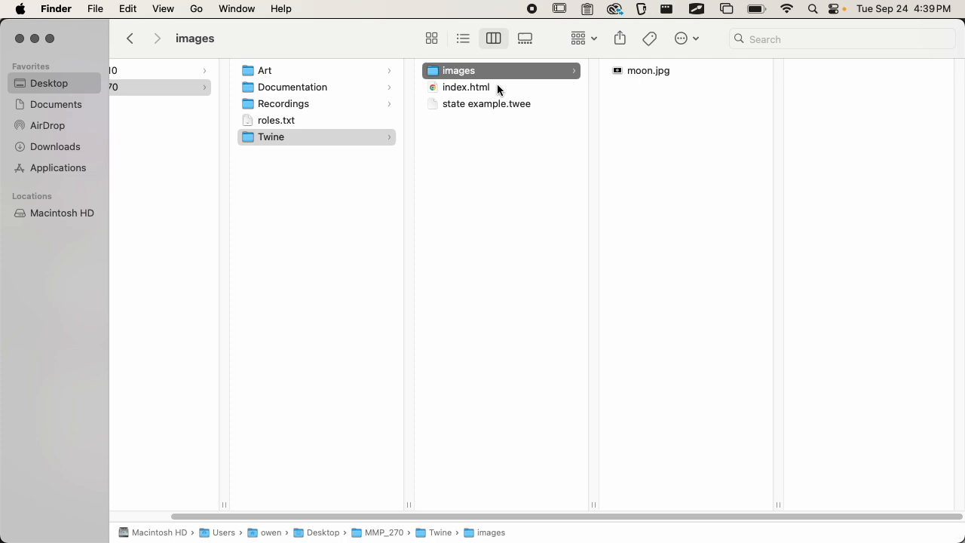
# Step: Compress index.html and the images folder together into one ZIP archive inside the Twine folder
pyautogui.click(498, 86)
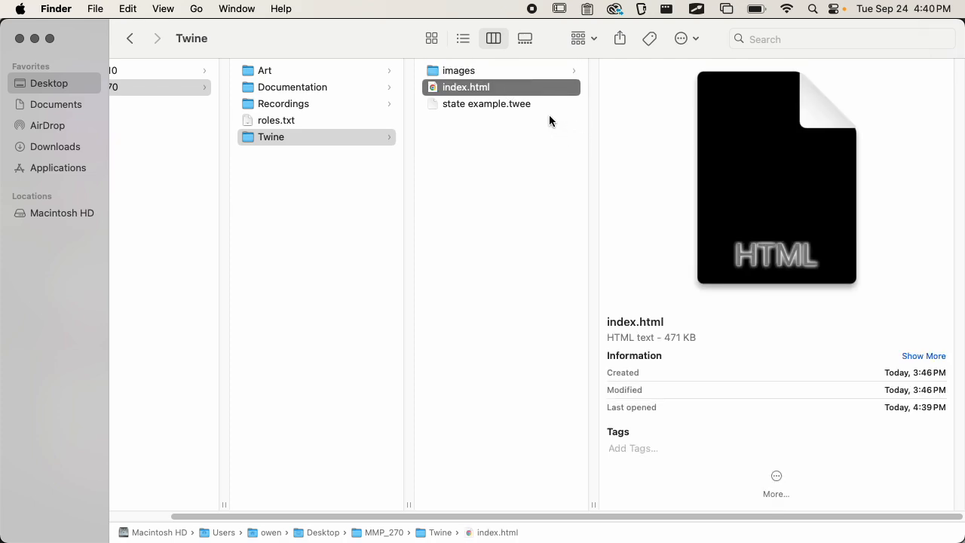
pyautogui.keyDown('shift'); pyautogui.click(489, 70); pyautogui.keyUp('shift')
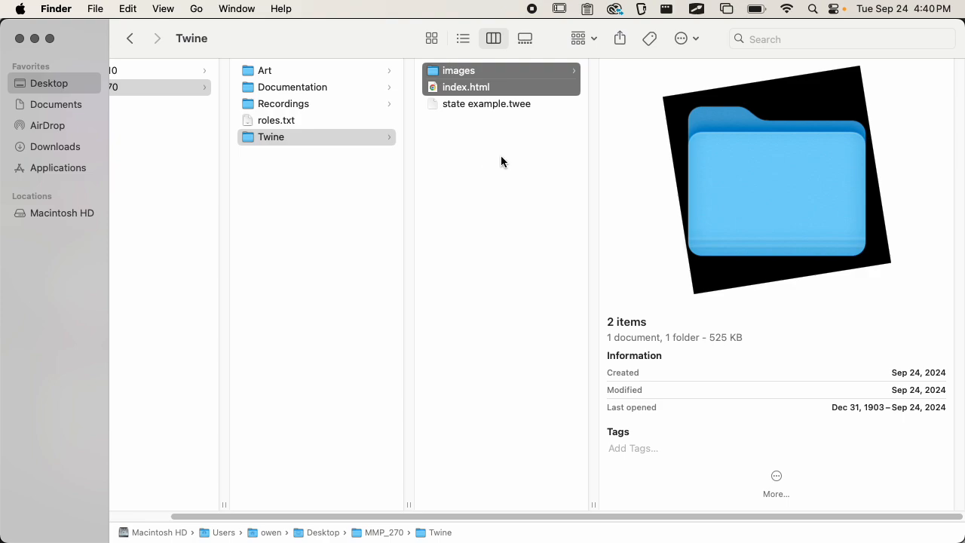
pyautogui.rightClick(482, 88)
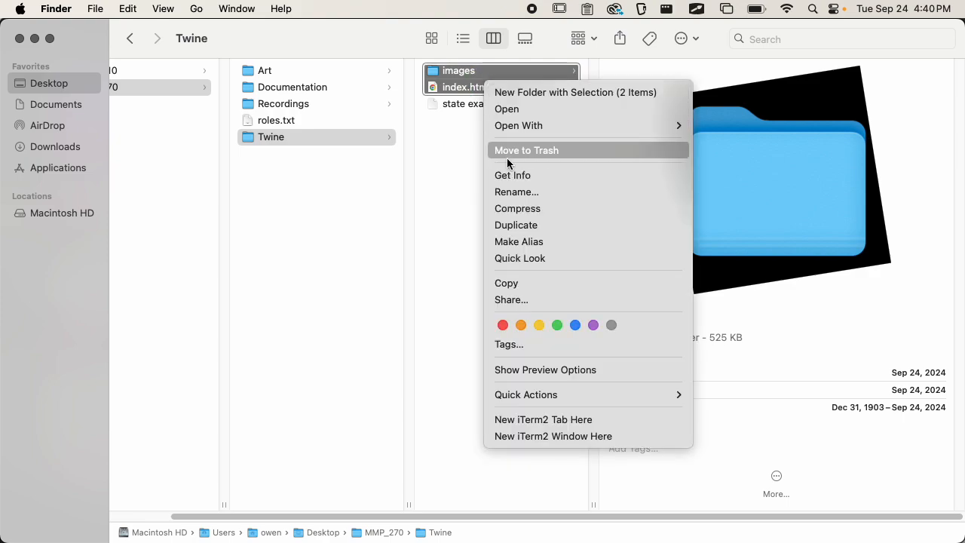
pyautogui.click(542, 214)
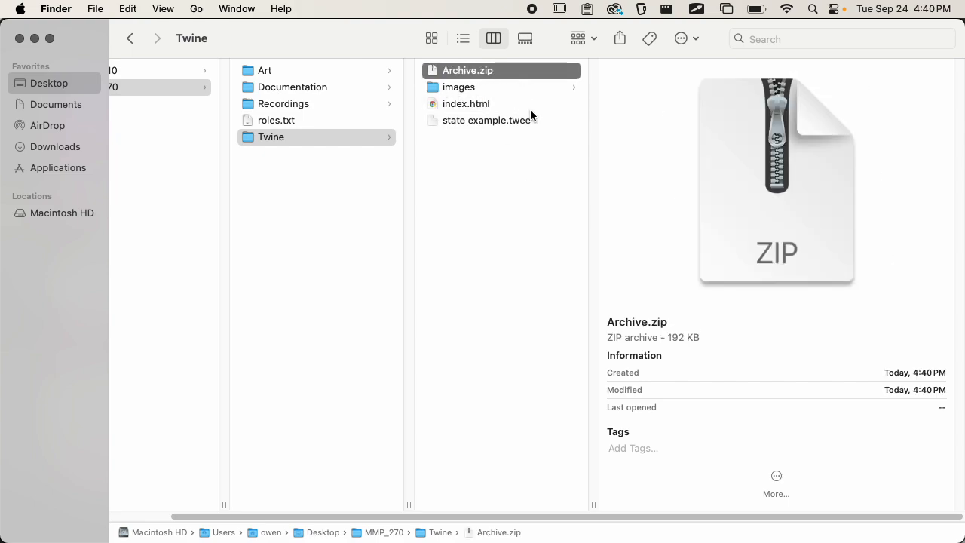
# Step: Rename the new ZIP archive as twine-game.zip
pyautogui.press('Return')
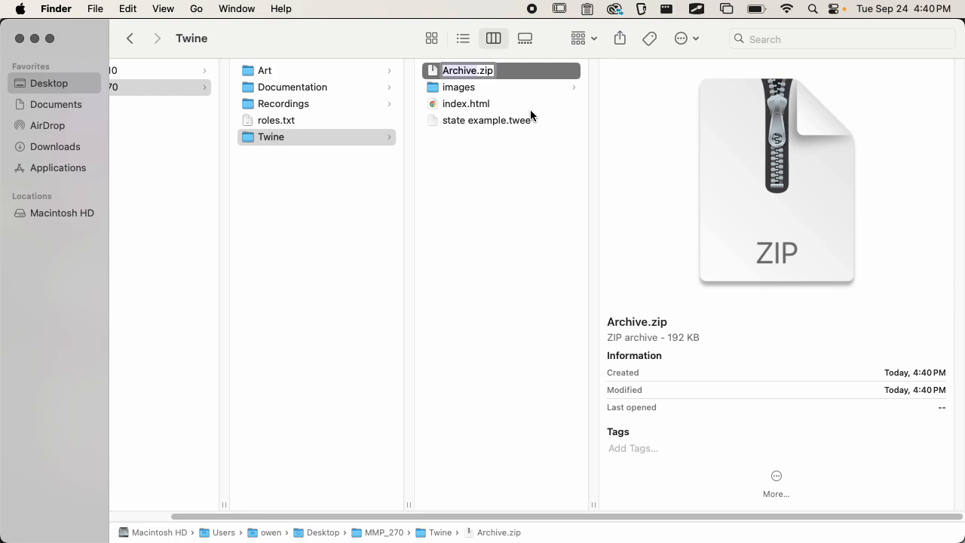
pyautogui.write('twine-game')
pyautogui.press('Return')
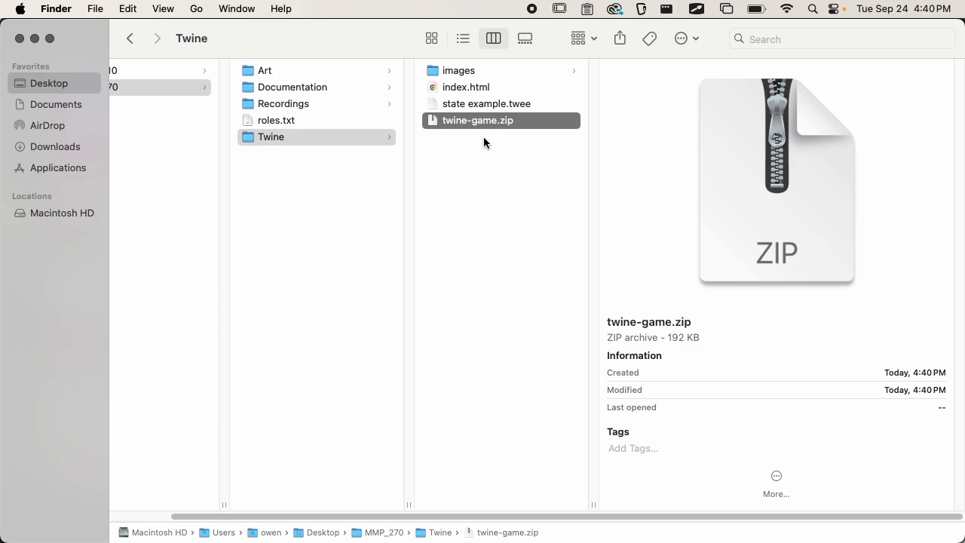
# Step: Switch to Chrome, open the Moon Story game for editing on itch.io, and delete its uploaded index.html, confirming the deletion
pyautogui.press('super+Tab')
pyautogui.press('super+Tab')
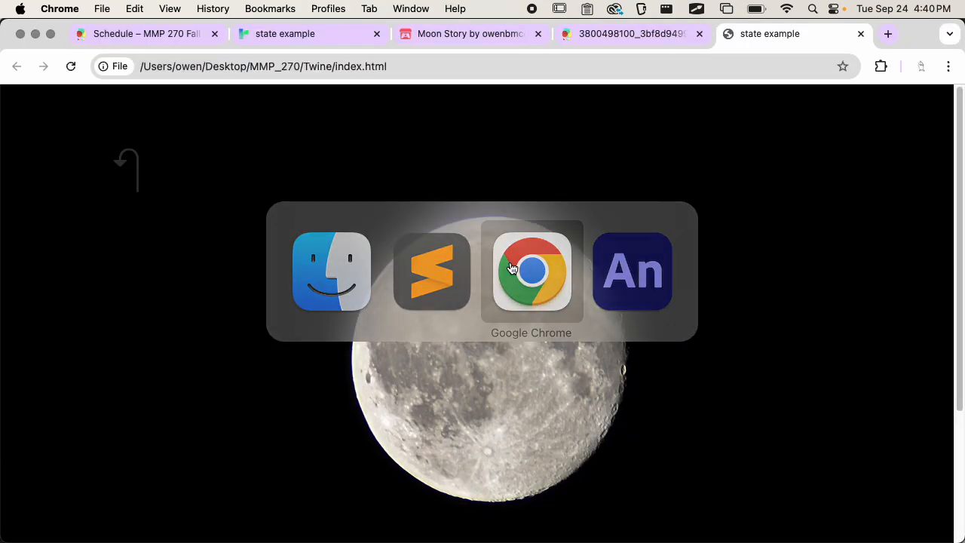
pyautogui.click(474, 42)
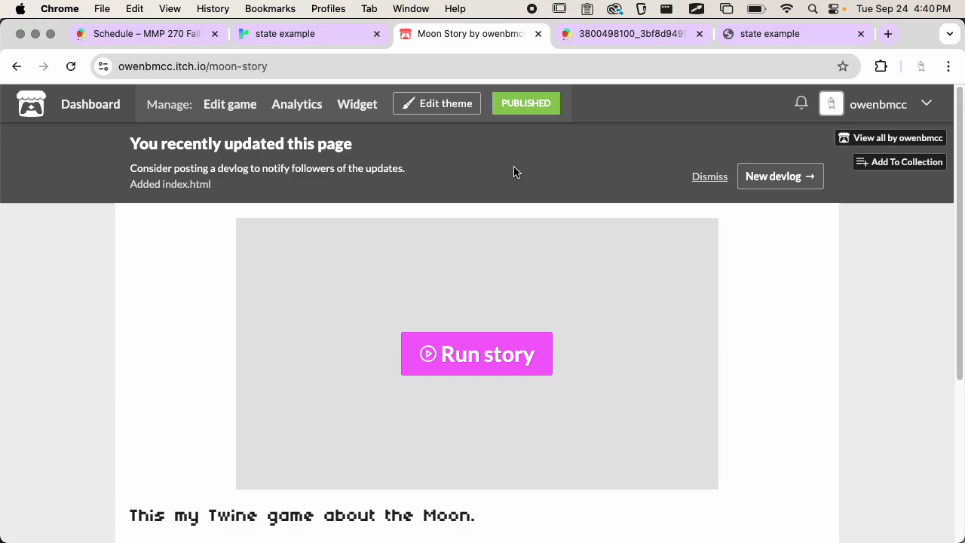
pyautogui.click(232, 104)
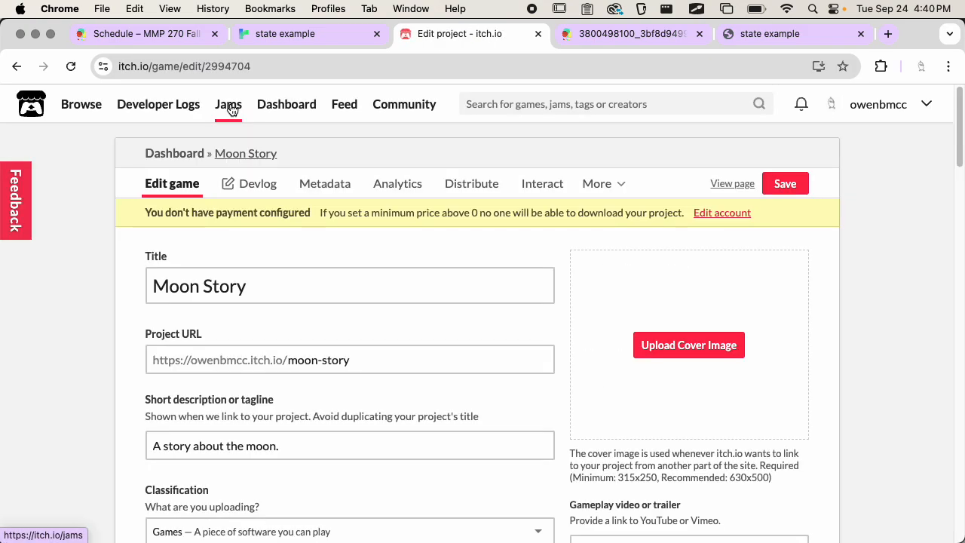
pyautogui.scroll(-2, 248, 174)
pyautogui.scroll(-10, 251, 182)
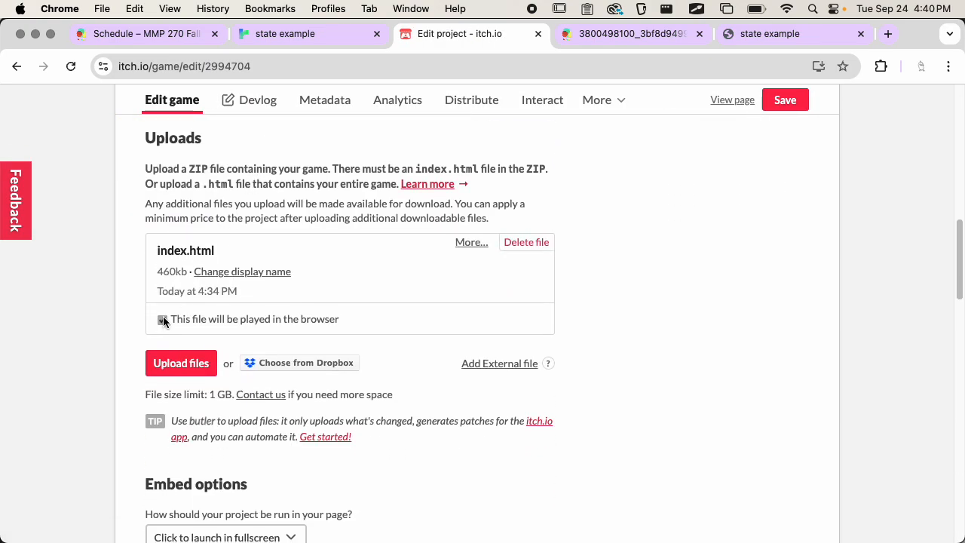
pyautogui.click(528, 243)
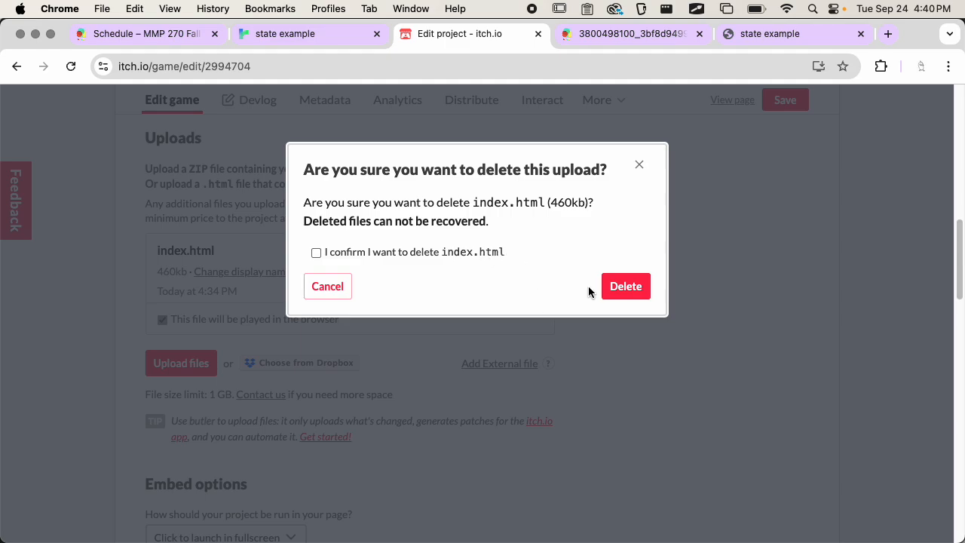
pyautogui.click(399, 255)
pyautogui.click(636, 287)
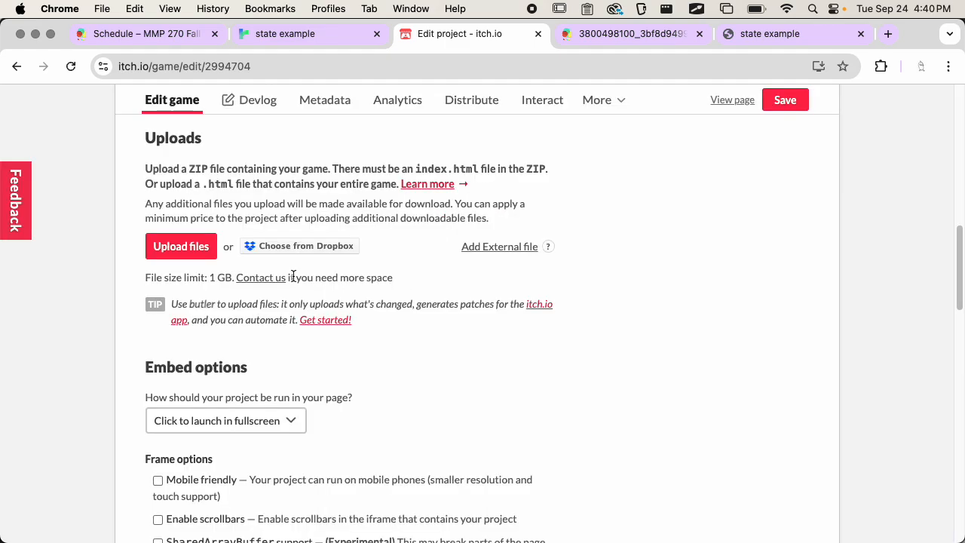
# Step: Upload twine-game.zip from the Twine folder and set it to be played in the browser
pyautogui.click(201, 246)
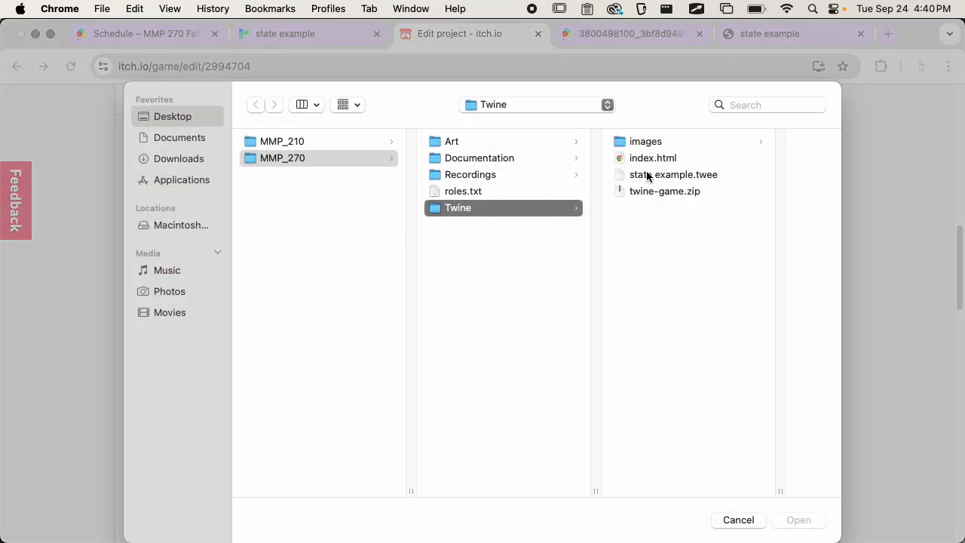
pyautogui.click(657, 191)
pyautogui.click(788, 519)
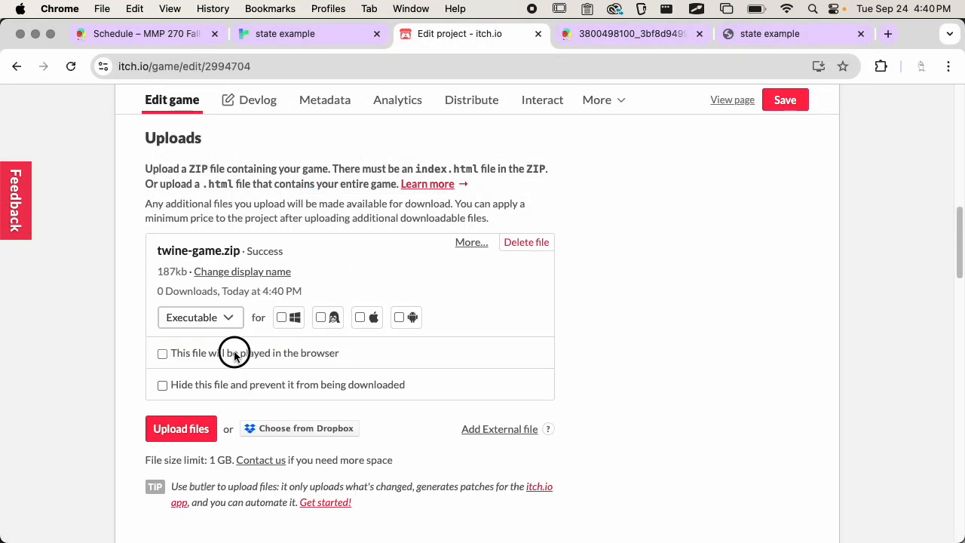
pyautogui.click(237, 349)
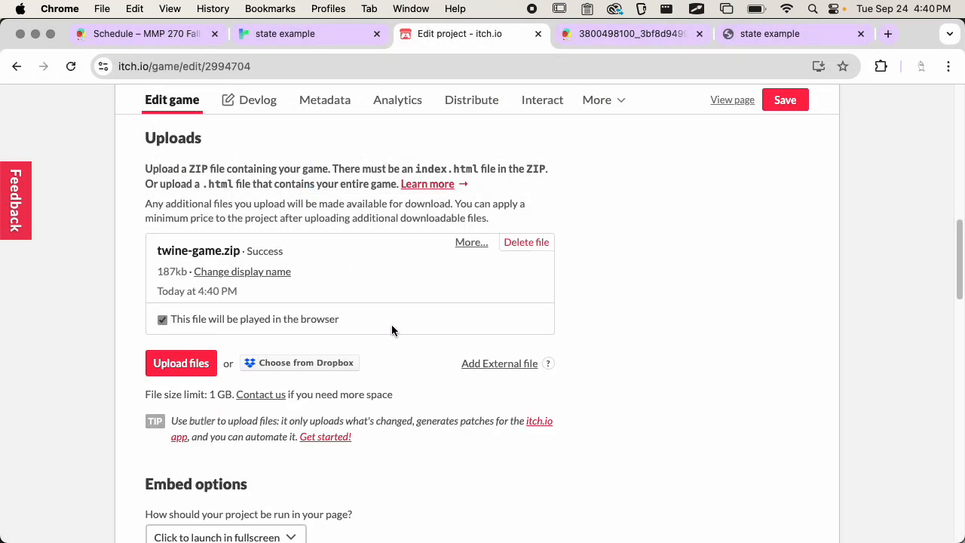
# Step: Save the itch.io project, open its public page, run the story to test it, and return to the page
pyautogui.click(785, 105)
pyautogui.click(729, 103)
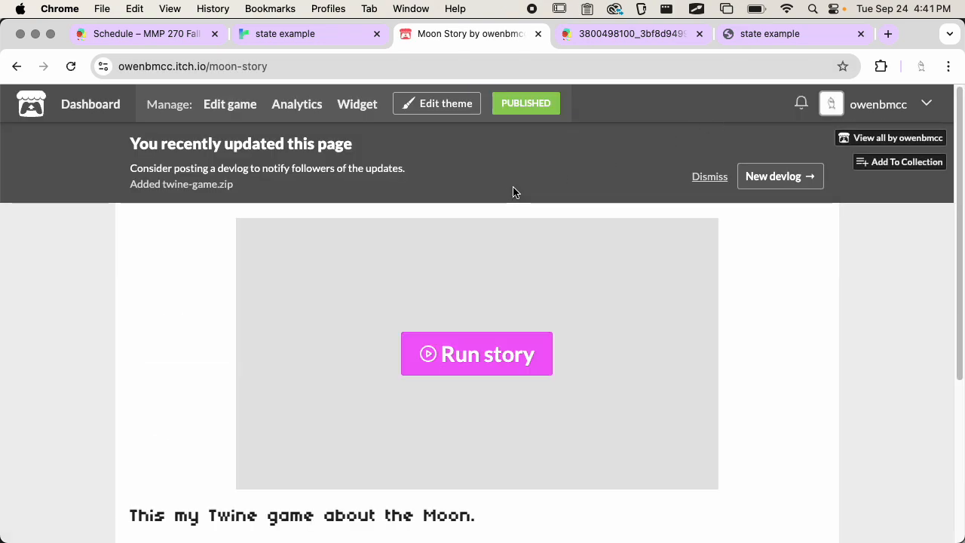
pyautogui.click(459, 338)
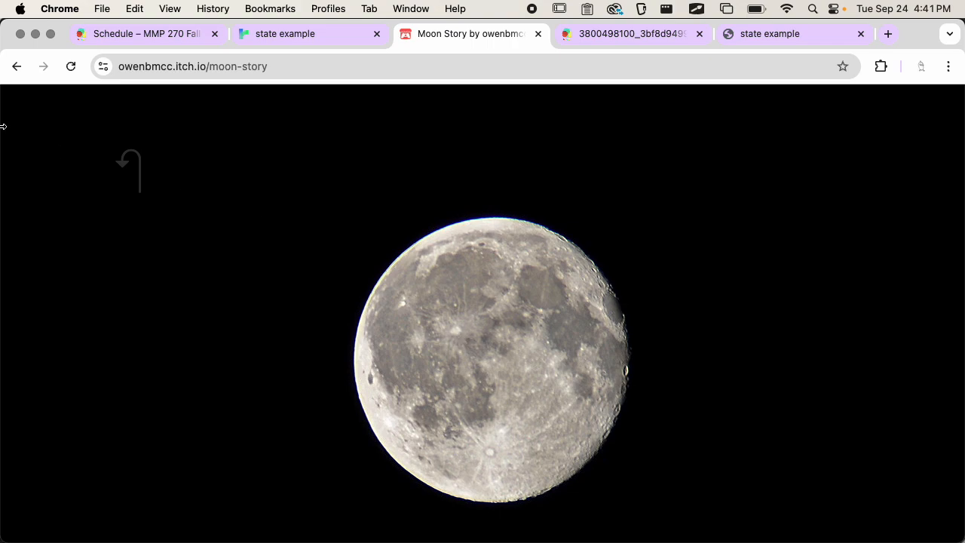
pyautogui.click(17, 66)
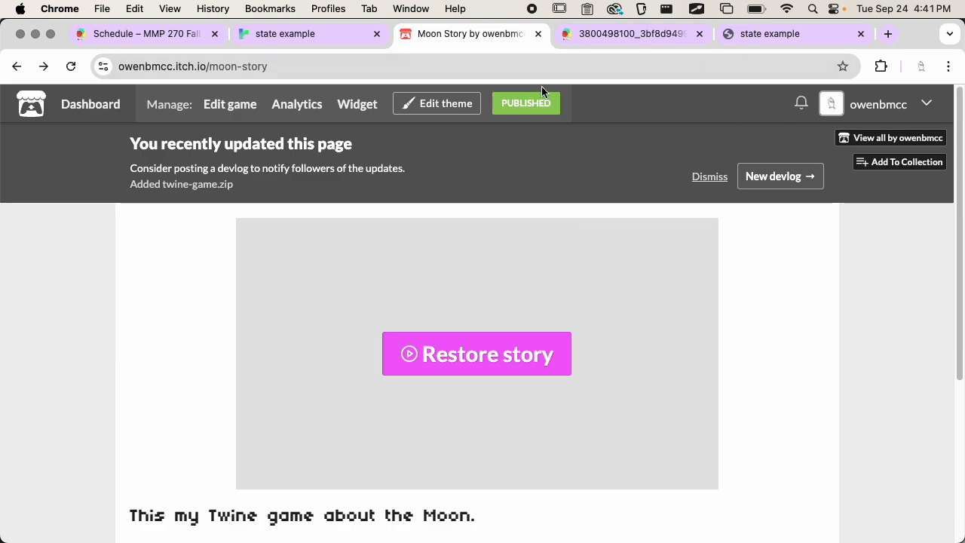
# Step: Copy the Moon Story page address and open it in a new incognito window
pyautogui.click(333, 67)
pyautogui.press('super+c')
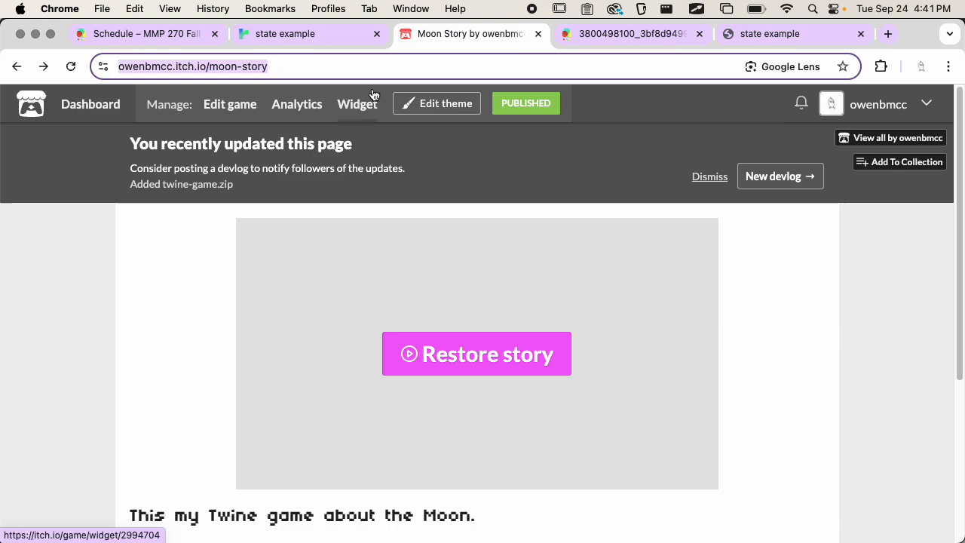
pyautogui.press('super+shift+n')
pyautogui.press('super+v')
pyautogui.press('Return')
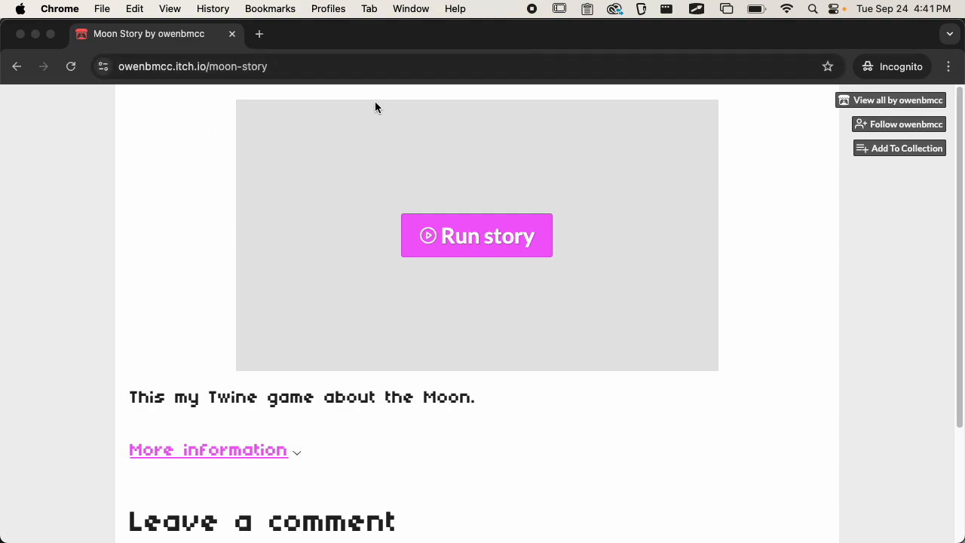
# Step: Capture a window screenshot of the Moon Story page before running the story
pyautogui.press('super+shift+4')
pyautogui.press('space')
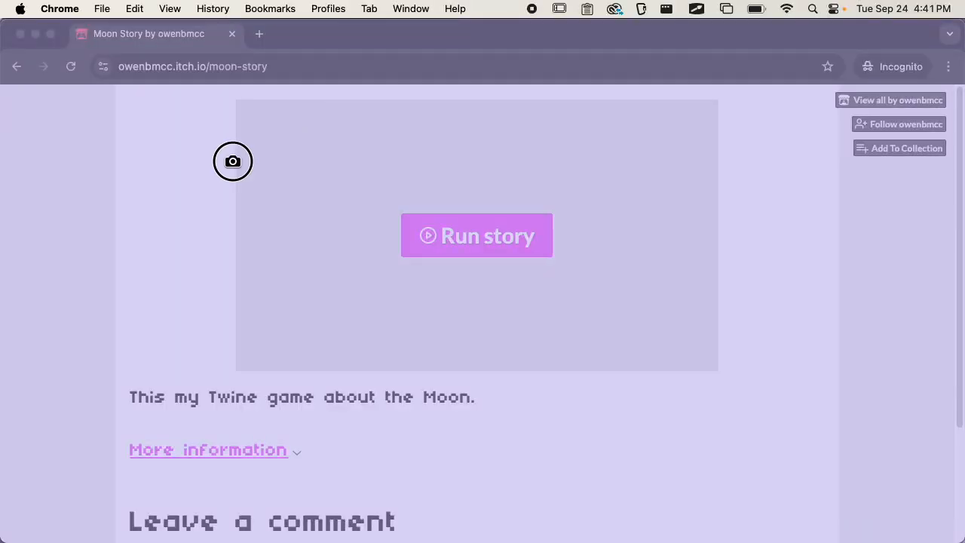
pyautogui.click(233, 161)
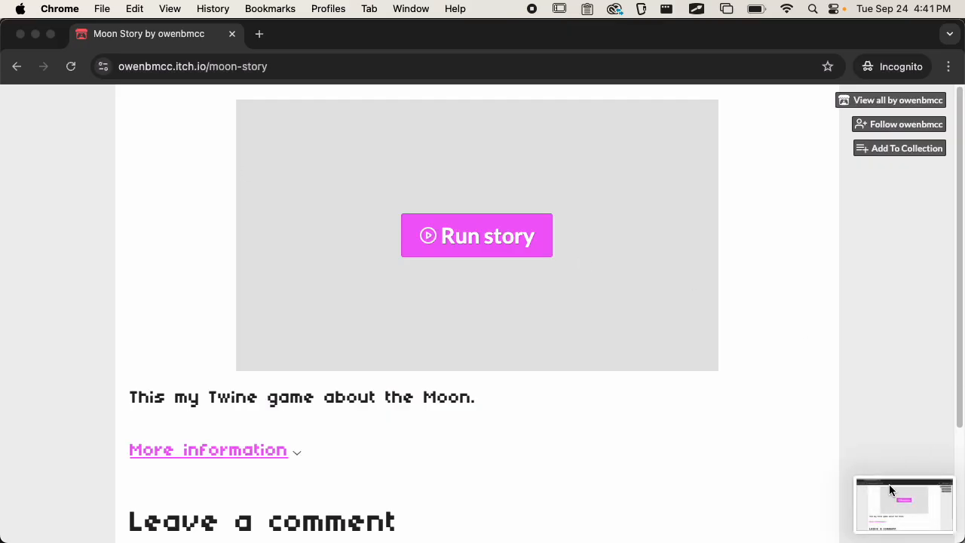
# Step: Run the story and take screenshots of the moon scene, two of the full screen and one of the browser window
pyautogui.click(453, 239)
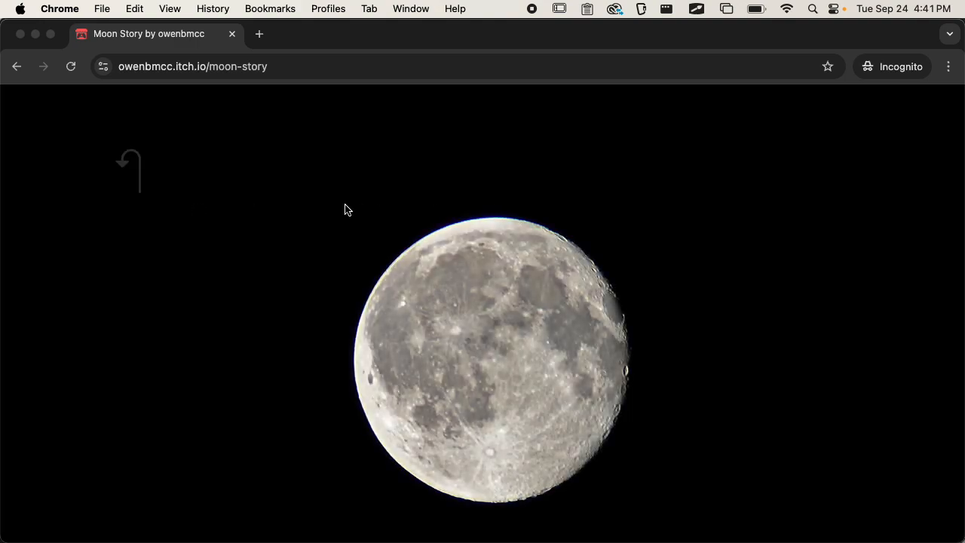
pyautogui.press('super+shift+3')
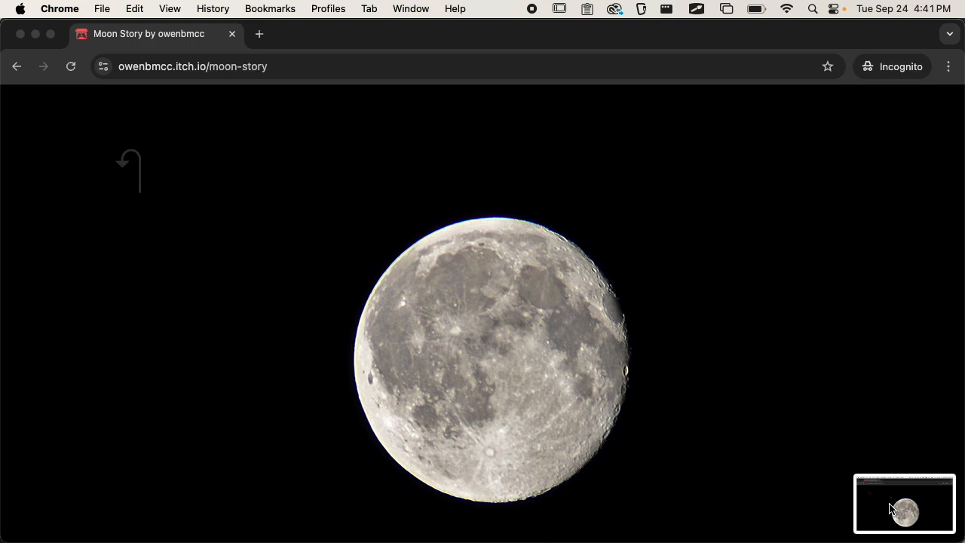
pyautogui.moveTo(890, 505); pyautogui.dragTo(960, 505)
pyautogui.press('super+shift+3')
pyautogui.press('super+shift+4')
pyautogui.press('space')
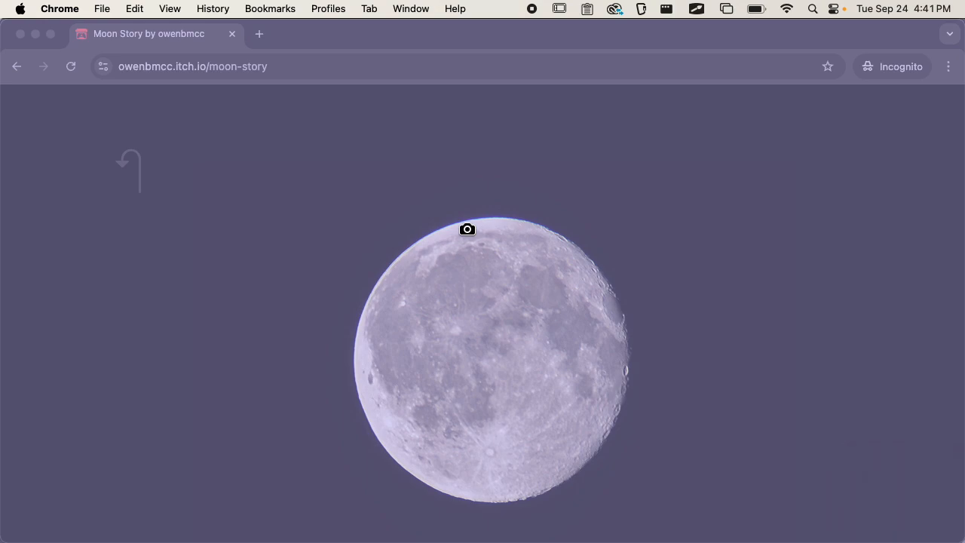
pyautogui.click(466, 229)
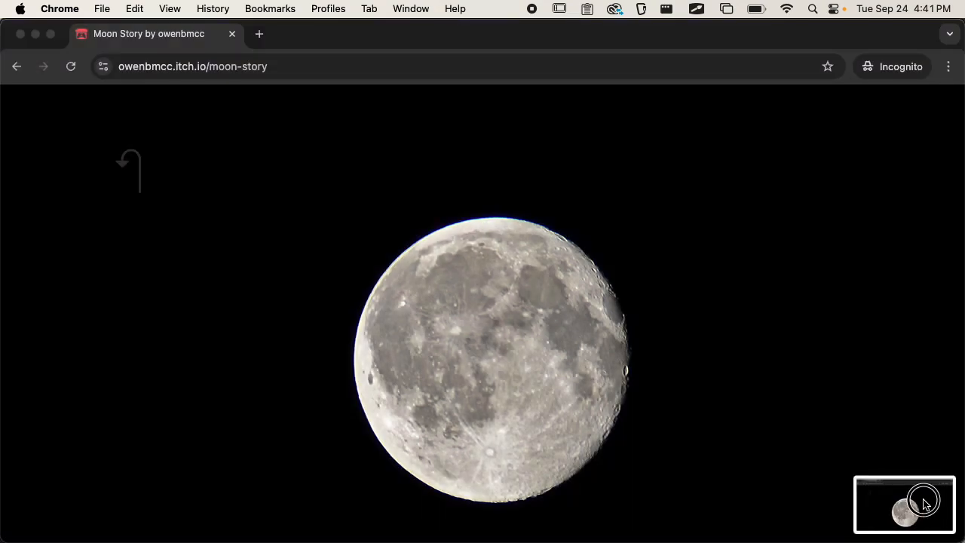
# Step: Switch to Finder and move the 4.41.41 PM screenshot of the game page from the Desktop into the MMP_270 folder
pyautogui.press('super+Tab')
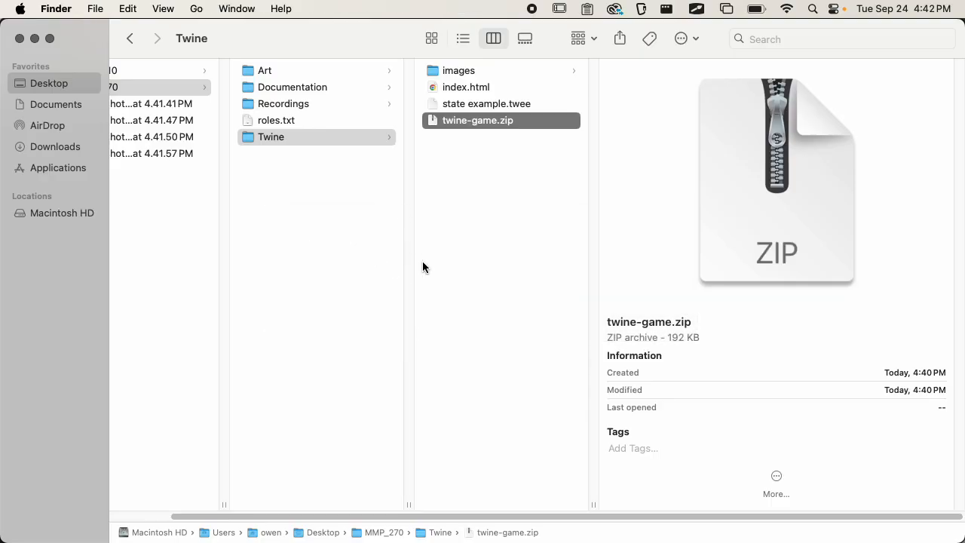
pyautogui.moveTo(452, 516); pyautogui.dragTo(392, 515)
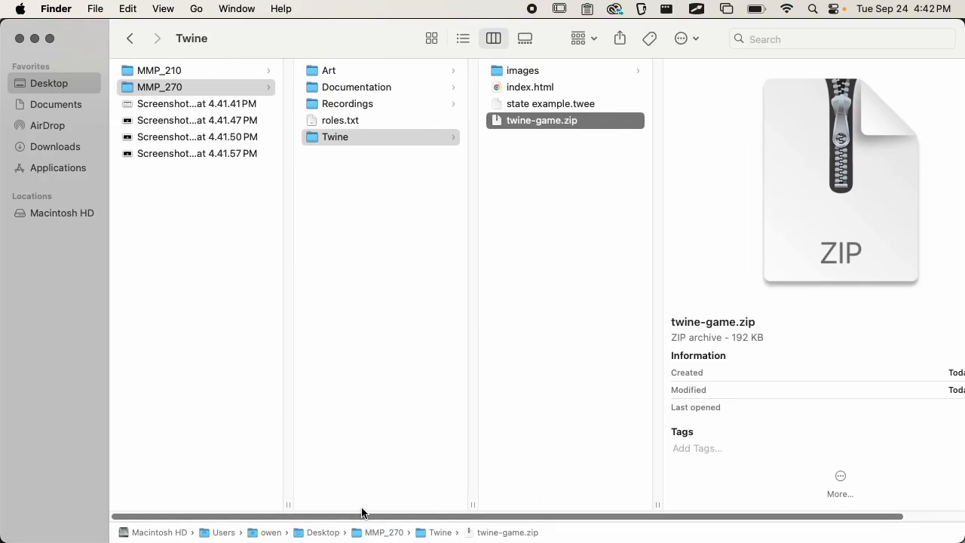
pyautogui.click(394, 88)
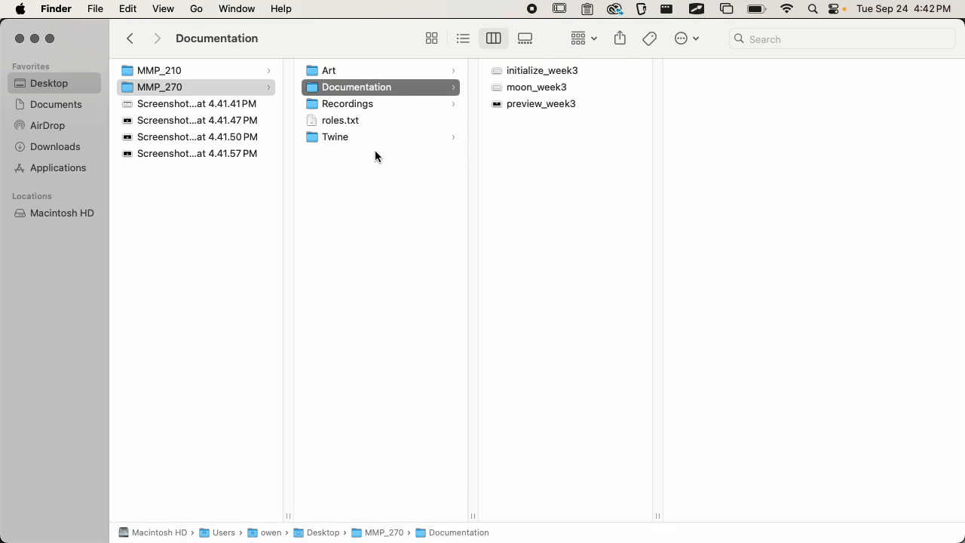
pyautogui.click(191, 105)
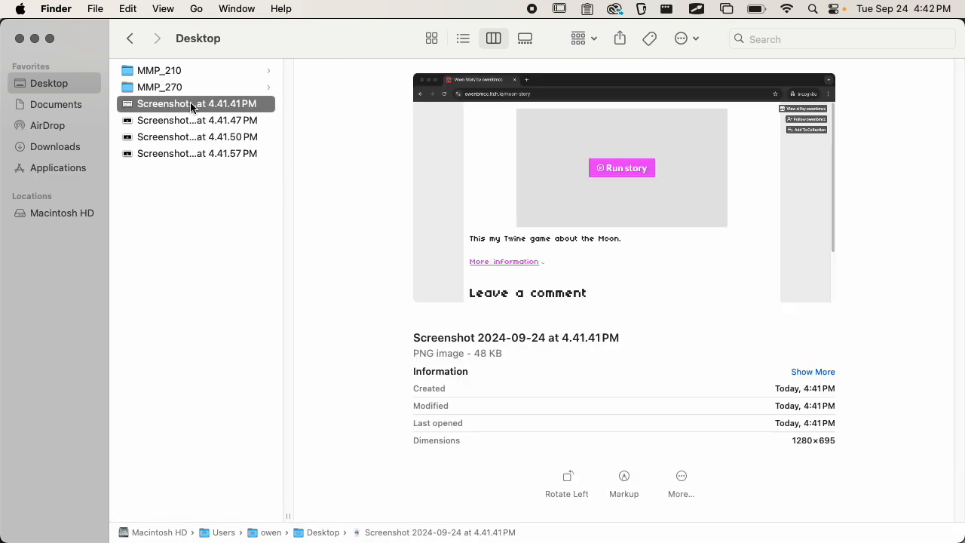
pyautogui.press('super+BackSpace')
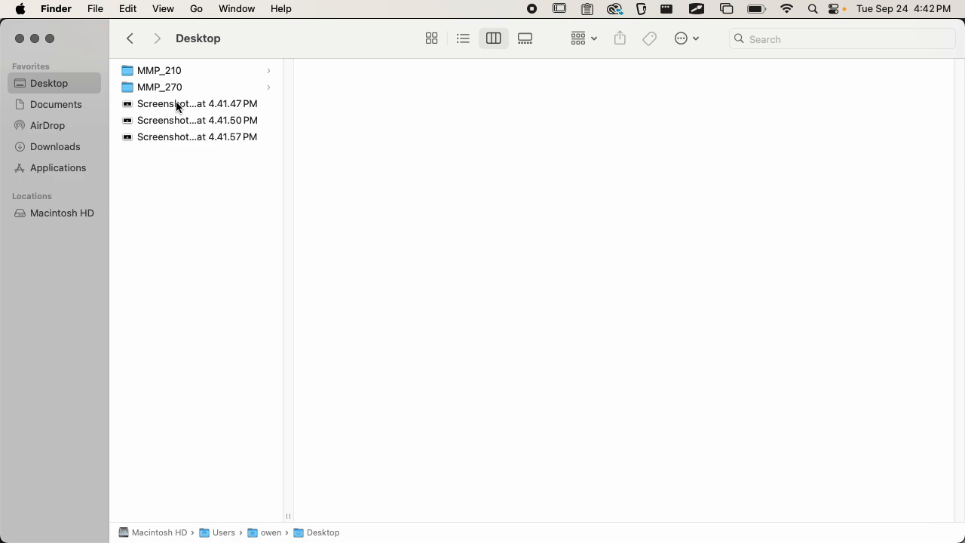
# Step: Delete the two full-screen screenshots, 4.41.47 PM and 4.41.50 PM, from the Desktop
pyautogui.click(176, 105)
pyautogui.keyDown('shift'); pyautogui.click(177, 113); pyautogui.keyUp('shift')
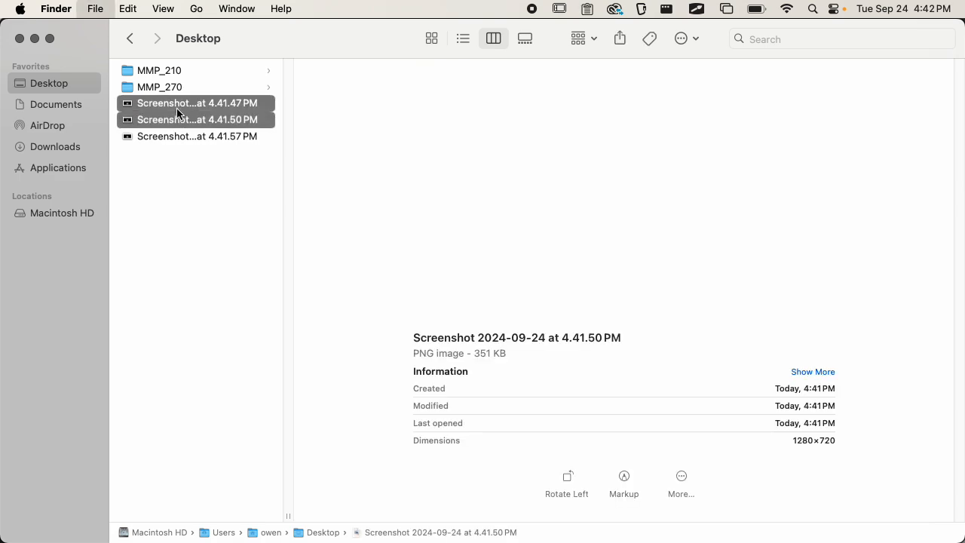
pyautogui.press('super+BackSpace')
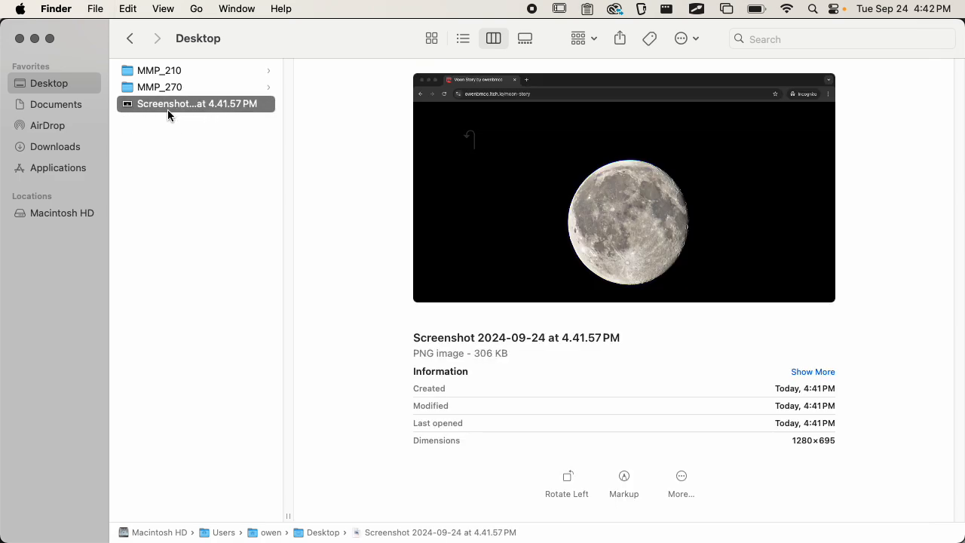
# Step: Move the 4.41.57 PM screenshot into MMP_270, and transfer both remaining screenshots into its Documentation folder
pyautogui.moveTo(167, 109); pyautogui.dragTo(173, 88)
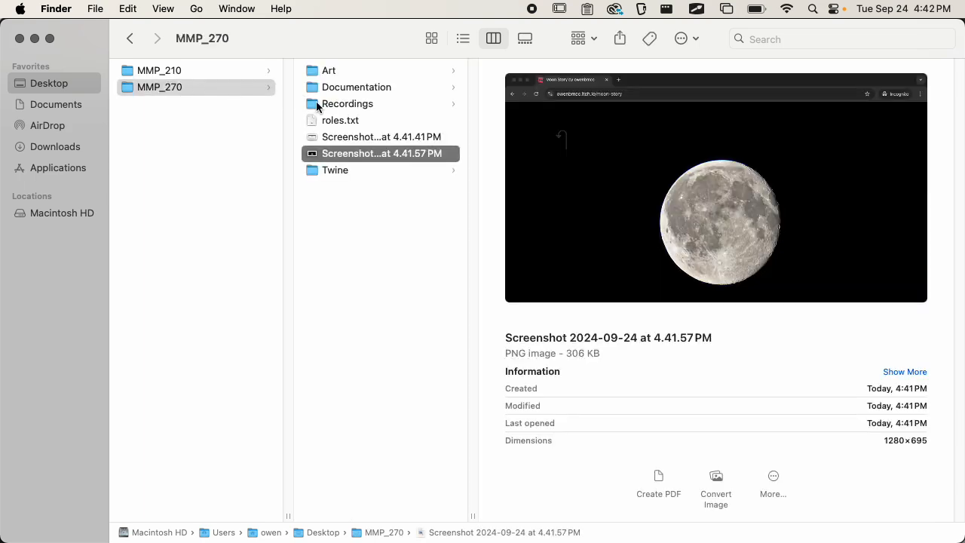
pyautogui.keyDown('shift'); pyautogui.click(345, 137); pyautogui.keyUp('shift')
pyautogui.moveTo(344, 137); pyautogui.dragTo(382, 87)
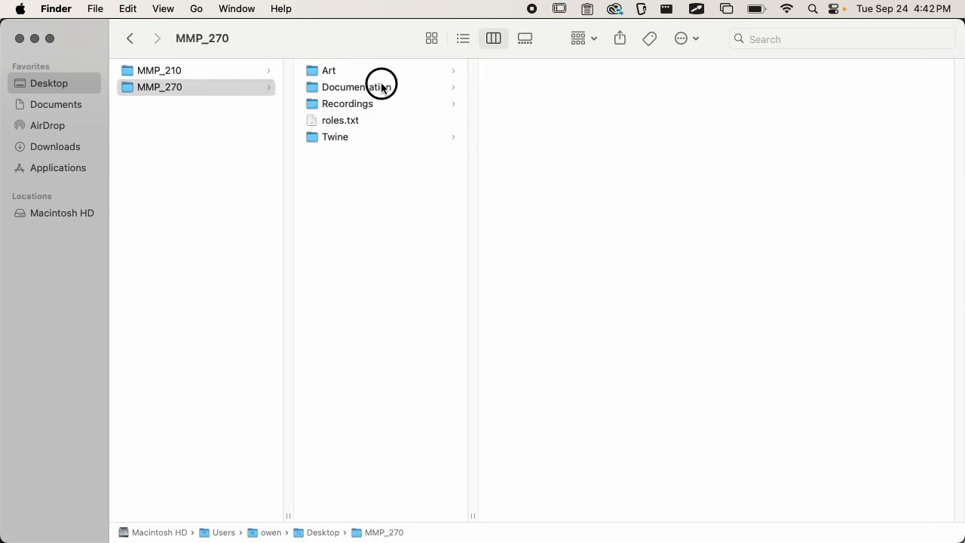
# Step: Rename the 4.41.41 PM screenshot in the Documentation folder as itch_week4
pyautogui.click(556, 162)
pyautogui.click(562, 122)
pyautogui.click(563, 122)
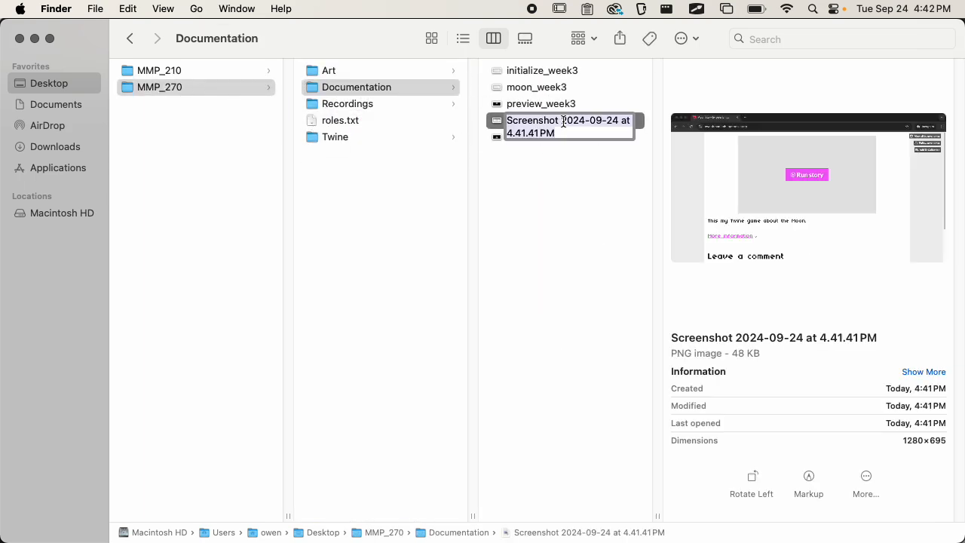
pyautogui.write('itch_week4')
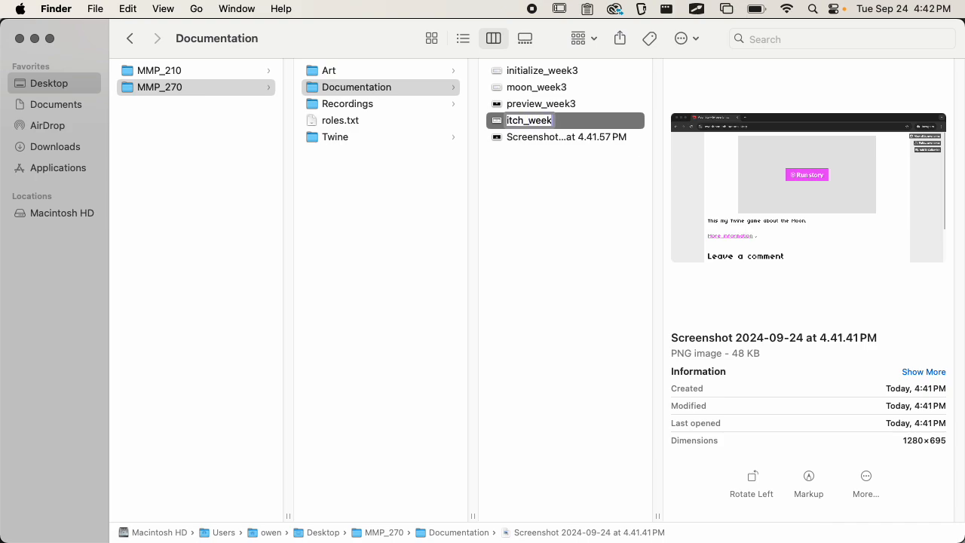
pyautogui.press('Return')
# Step: Rename the 4.41.57 PM moon screenshot as game_week4
pyautogui.press('Down')
pyautogui.press('Down')
pyautogui.press('Down')
pyautogui.write('game_week4')
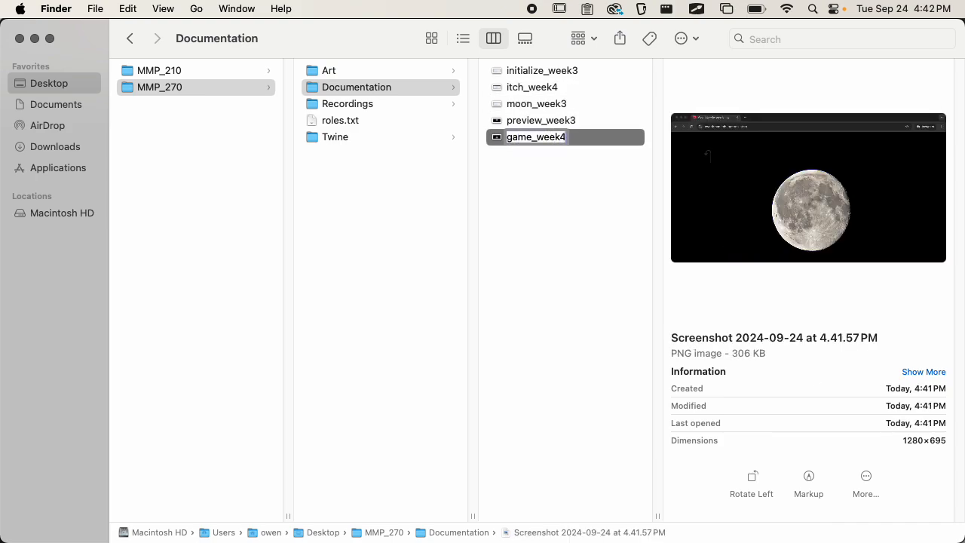
pyautogui.press('Return')
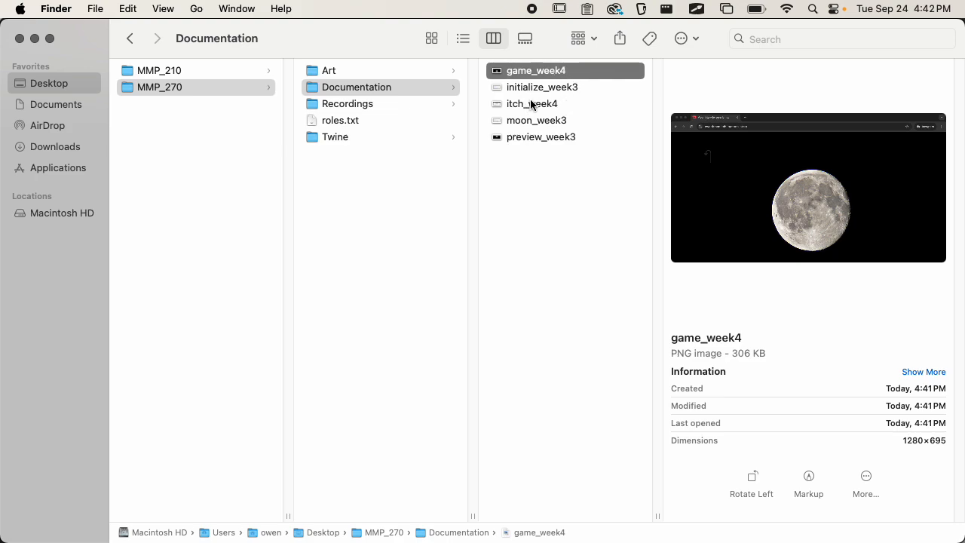
# Step: Switch to Chrome, start a new post on the MMP 270 Fall 2024 course site, and title it My Twine Game
pyautogui.press('super+Tab')
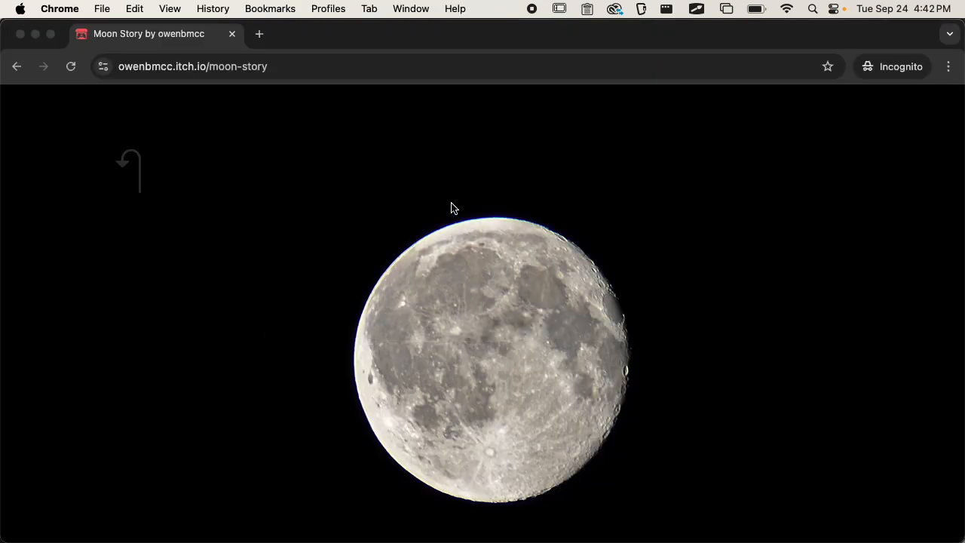
pyautogui.moveTo(309, 32); pyautogui.dragTo(762, 319)
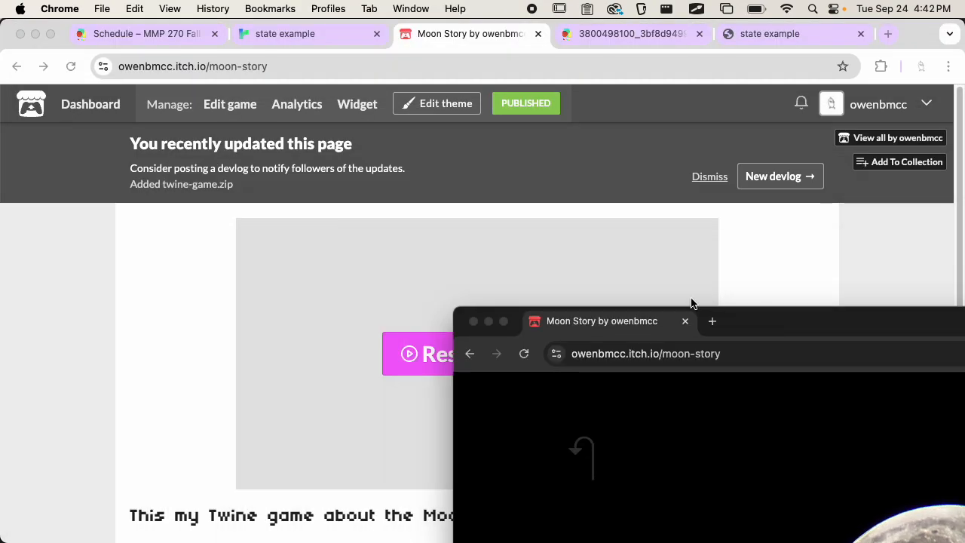
pyautogui.click(163, 41)
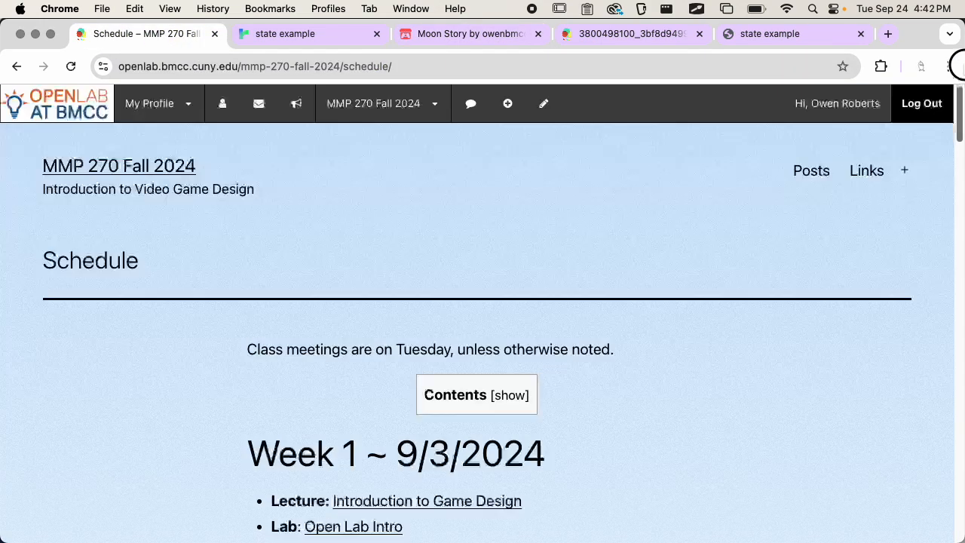
pyautogui.moveTo(958, 222); pyautogui.dragTo(958, 113)
pyautogui.click(507, 103)
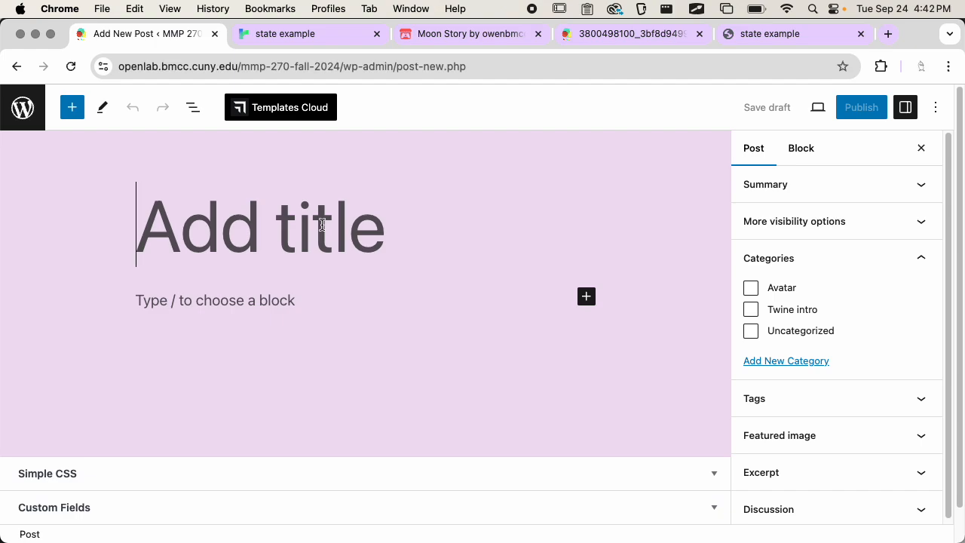
pyautogui.write('My Twine Game')
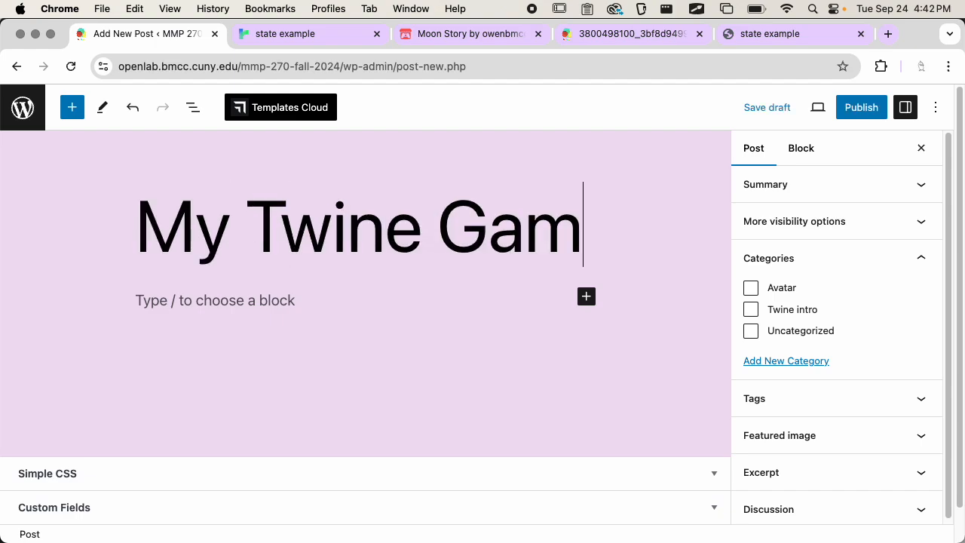
pyautogui.click(385, 384)
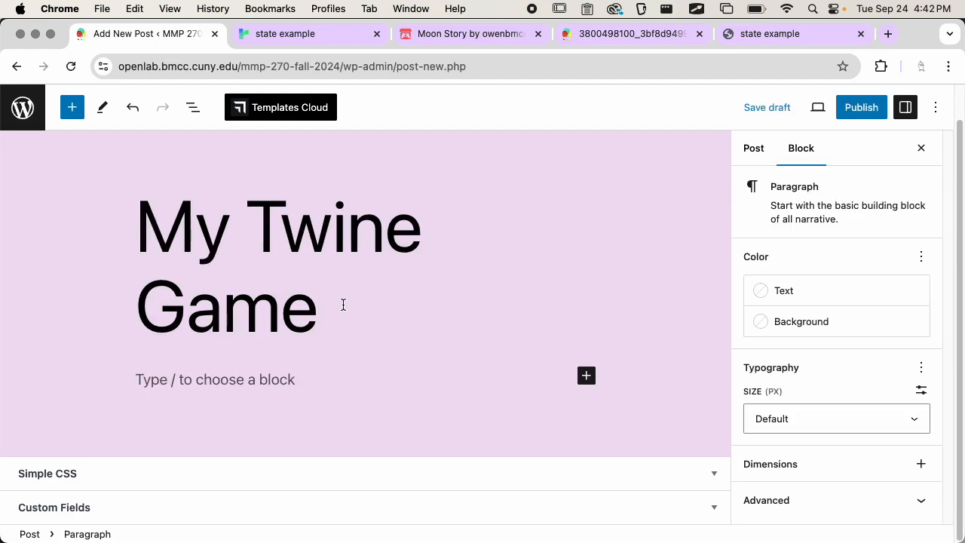
# Step: Insert the itch_week4 image from Finder's Documentation folder into the post body below the title
pyautogui.press('super+Tab')
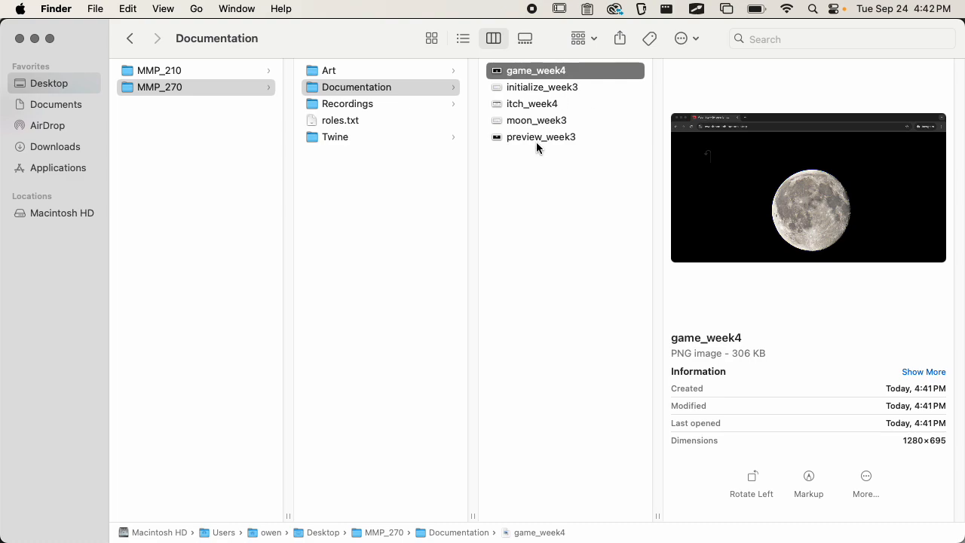
pyautogui.click(534, 140)
pyautogui.click(546, 76)
pyautogui.moveTo(534, 103); pyautogui.dragTo(351, 373)
pyautogui.press('super+Tab')
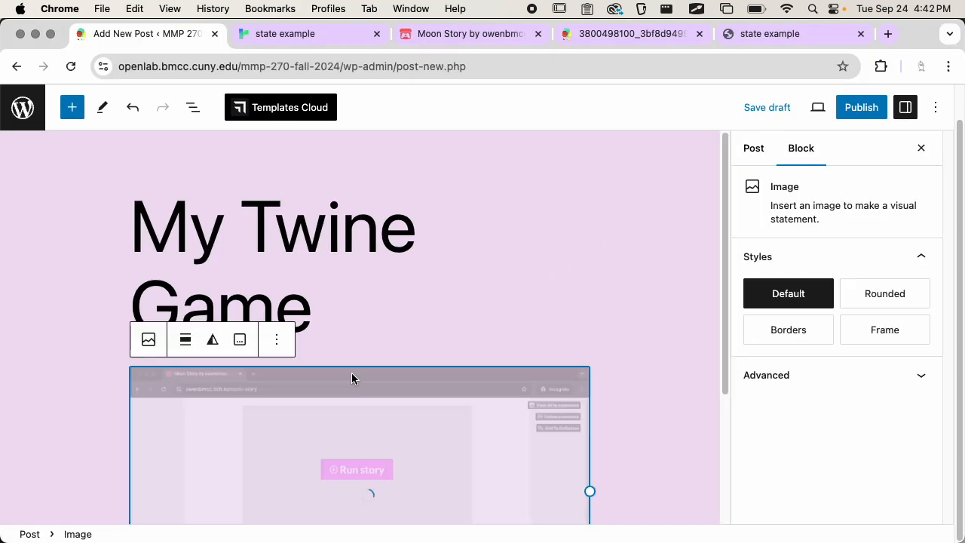
# Step: Add the paragraph "Here is my finished Twine game, play it on Itch.io." below the itch_week4 image
pyautogui.scroll(-5, 573, 317)
pyautogui.click(620, 326)
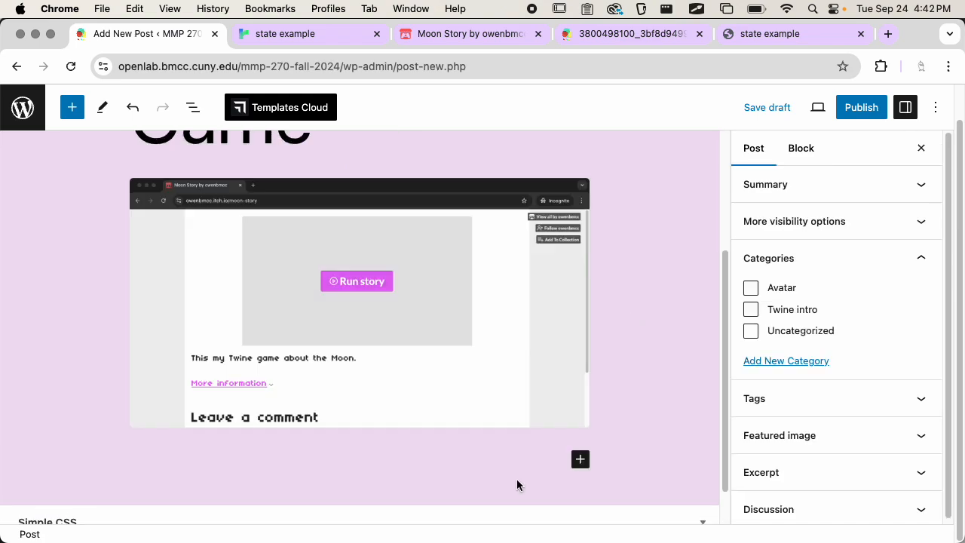
pyautogui.click(520, 465)
pyautogui.write('Here is m')
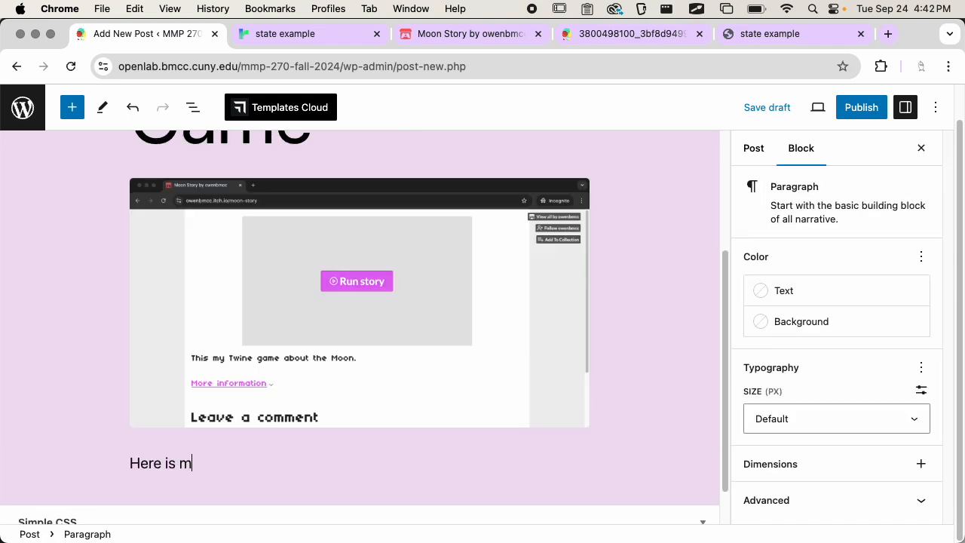
pyautogui.write('y finished Tw')
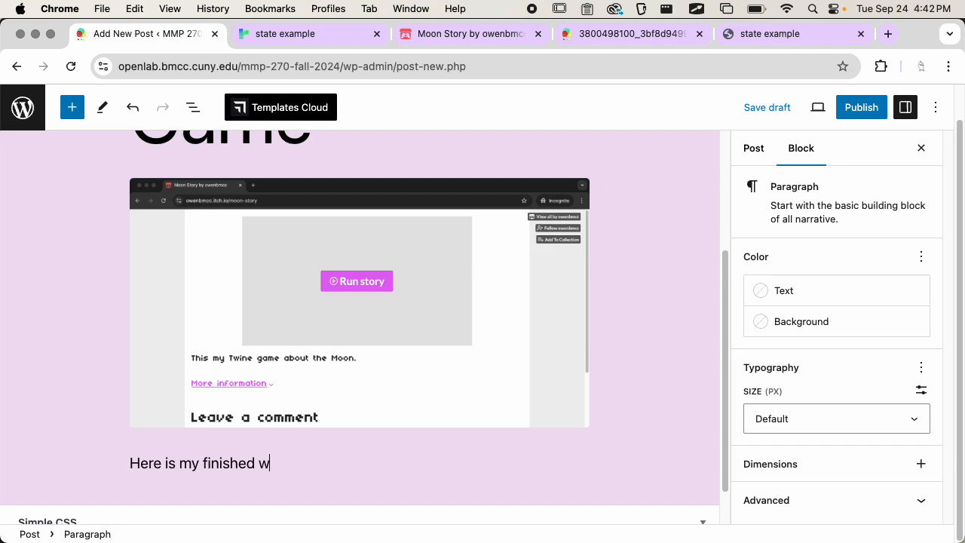
pyautogui.press('BackSpace')
pyautogui.write('Twine')
pyautogui.write(' game')
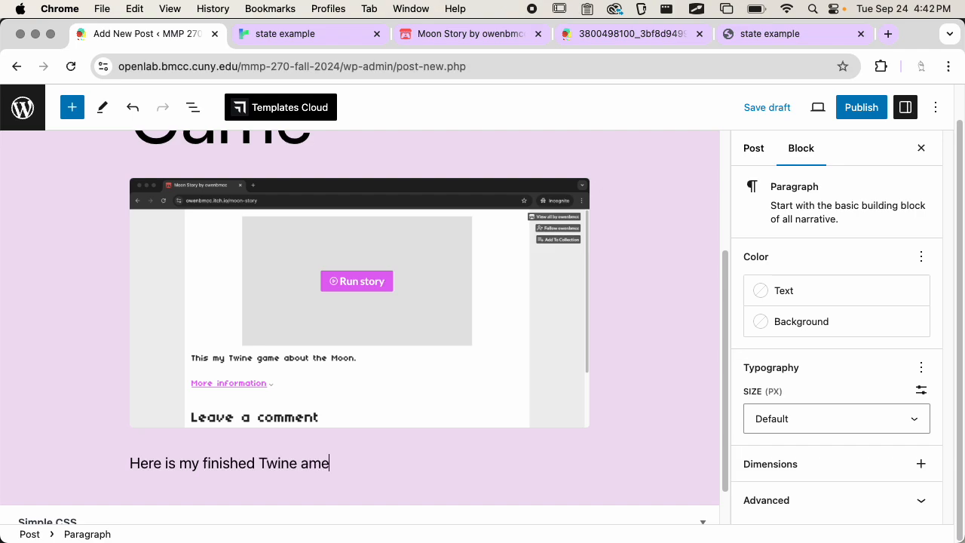
pyautogui.press('BackSpace')
pyautogui.press('BackSpace')
pyautogui.press('BackSpace')
pyautogui.write('game, play it ')
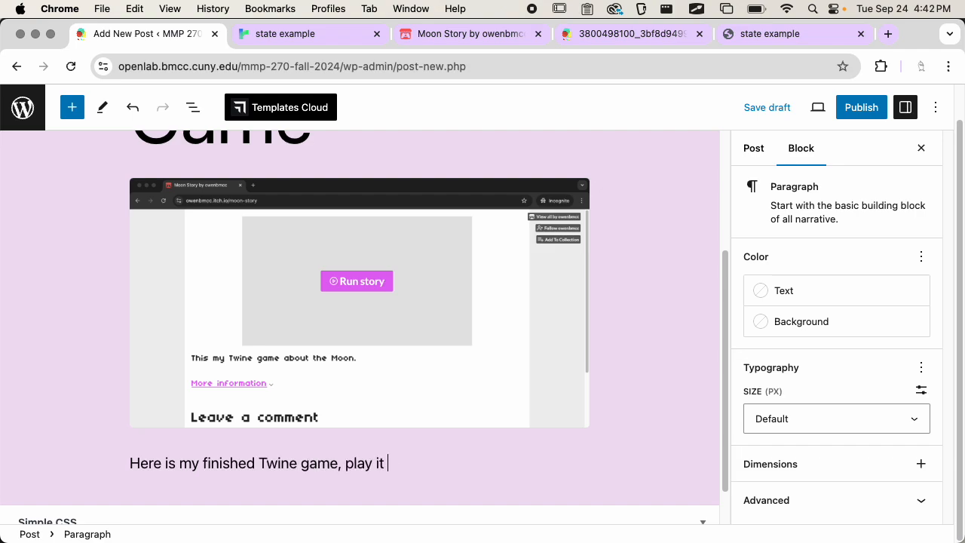
pyautogui.write('on Itch.io.')
# Step: Link the words "play it on Itch.io" to the address copied from the Moon Story itch.io page
pyautogui.scroll(-2, 452, 437)
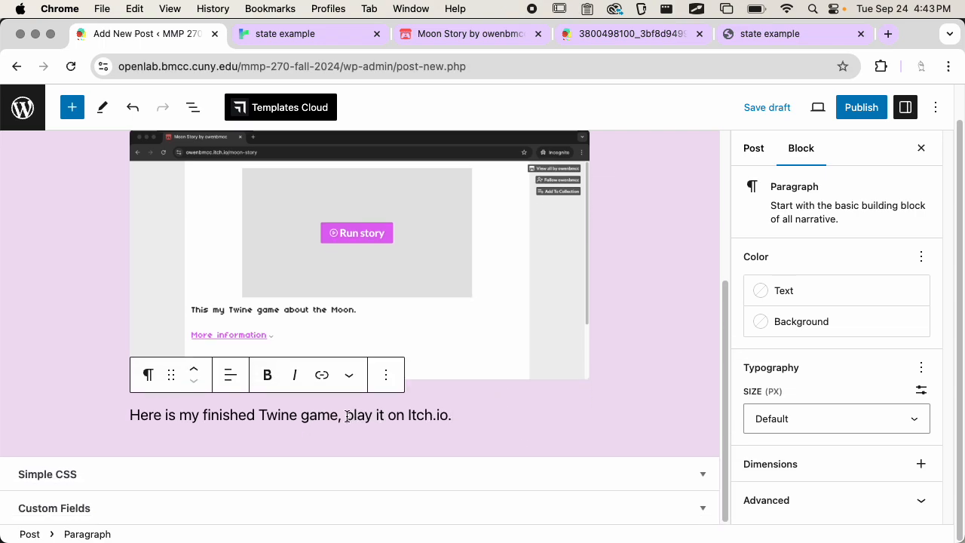
pyautogui.moveTo(345, 415); pyautogui.dragTo(450, 415)
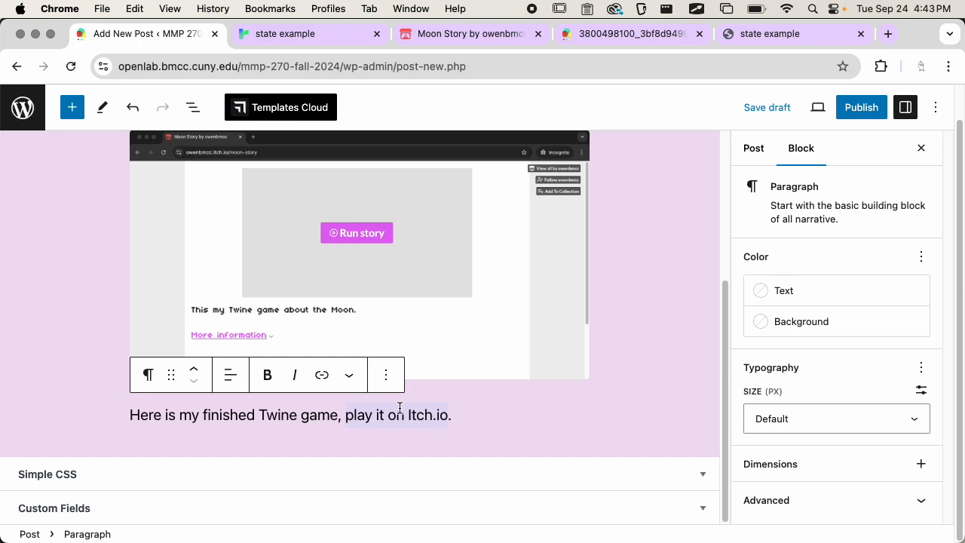
pyautogui.click(333, 384)
pyautogui.click(456, 30)
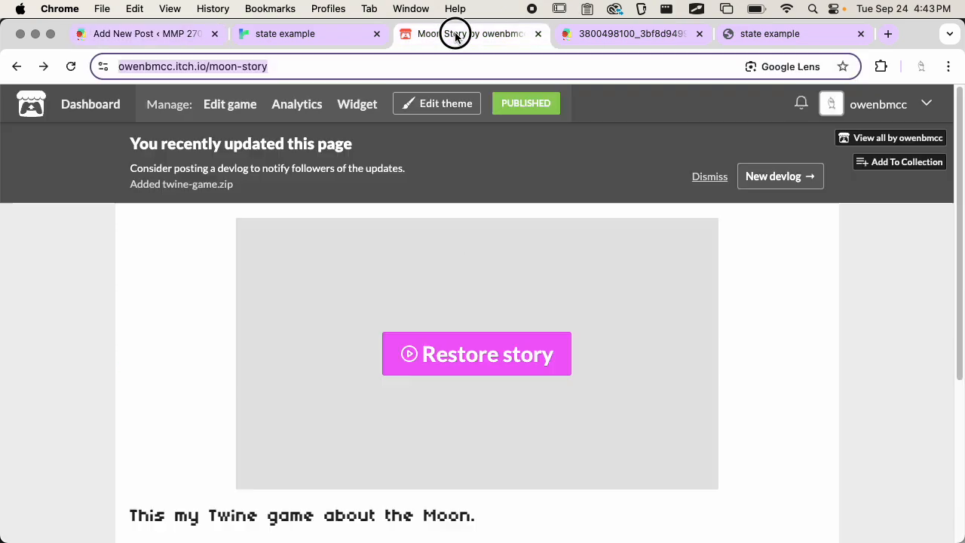
pyautogui.click(304, 66)
pyautogui.press('super+c')
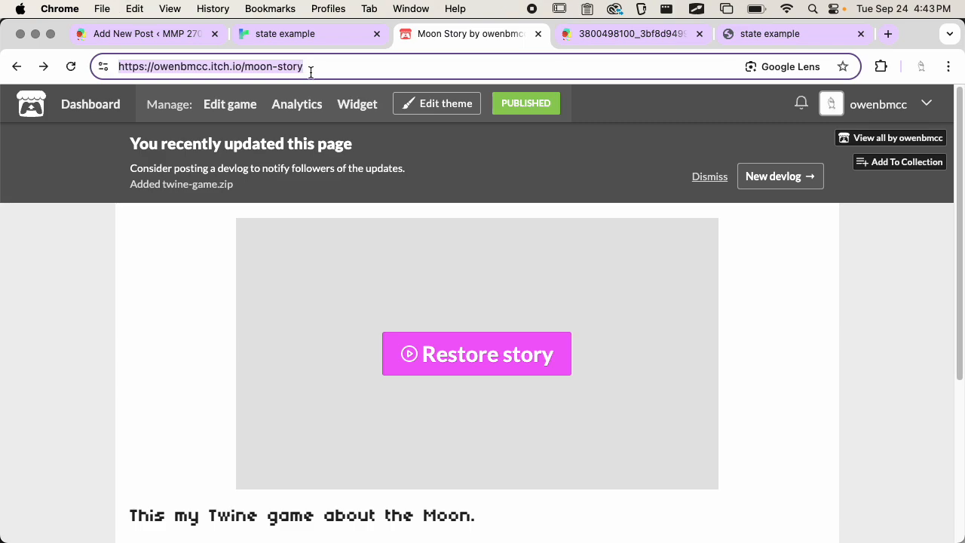
pyautogui.click(151, 33)
pyautogui.click(362, 461)
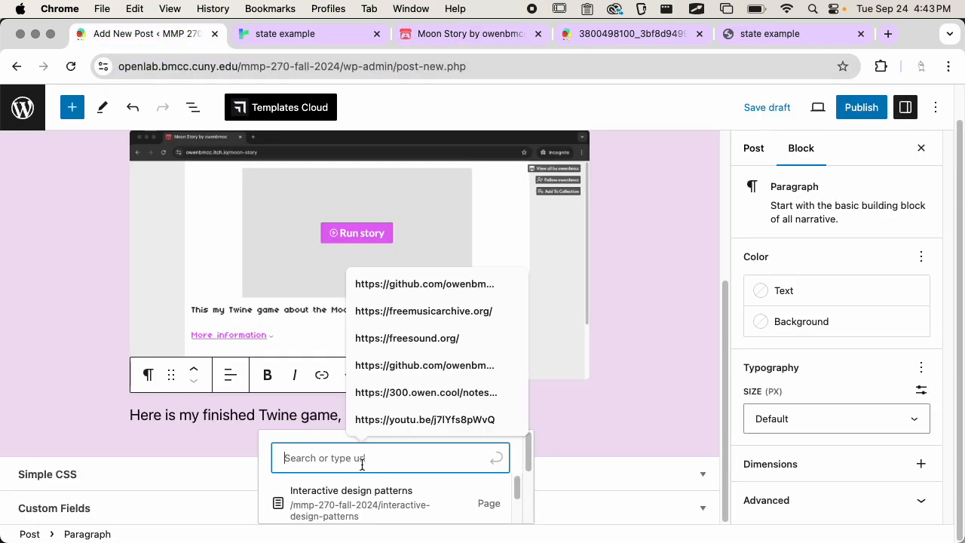
pyautogui.press('super+v')
pyautogui.click(431, 493)
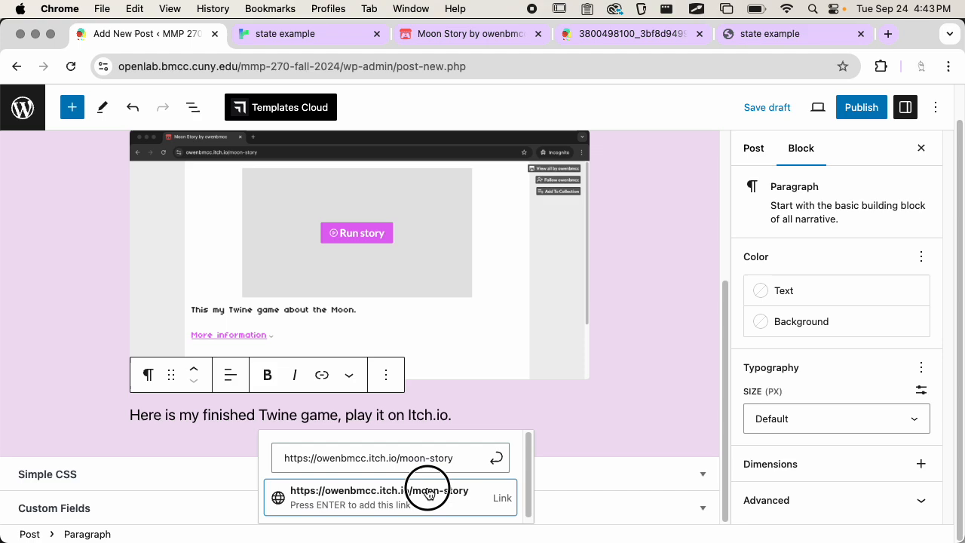
# Step: Edit the "play it on Itch.io" link and enable its option to open in a new tab
pyautogui.click(422, 460)
pyautogui.scroll(-3, 362, 460)
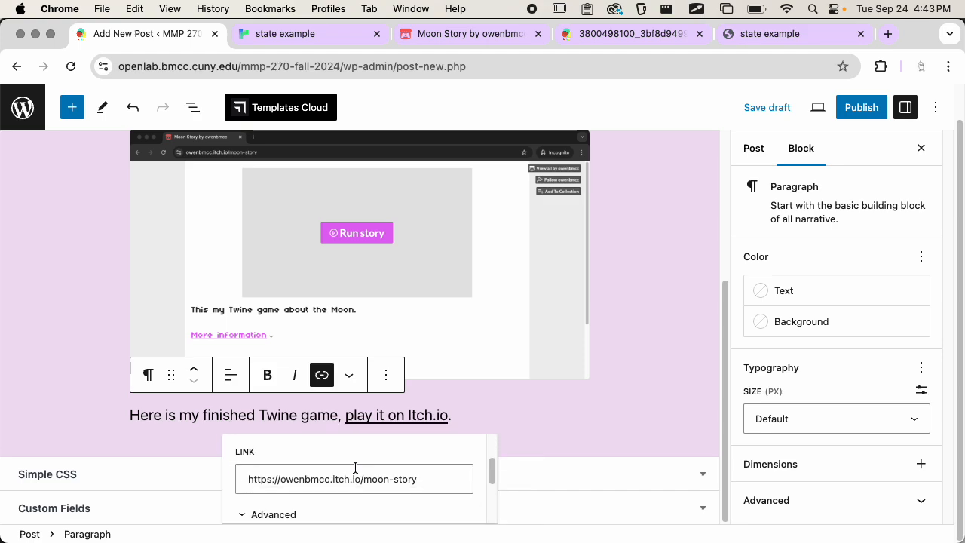
pyautogui.scroll(3, 354, 482)
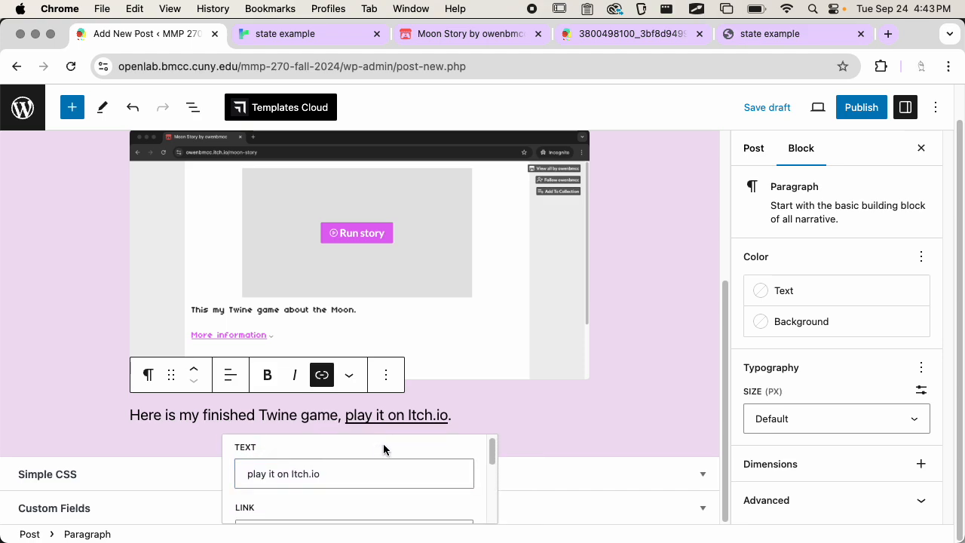
pyautogui.scroll(3, 383, 445)
pyautogui.click(407, 471)
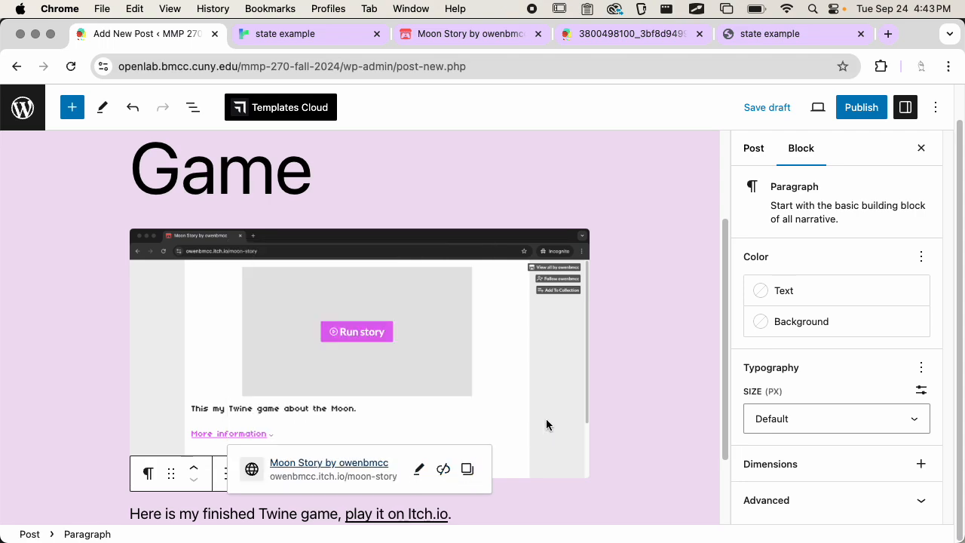
pyautogui.scroll(-3, 548, 425)
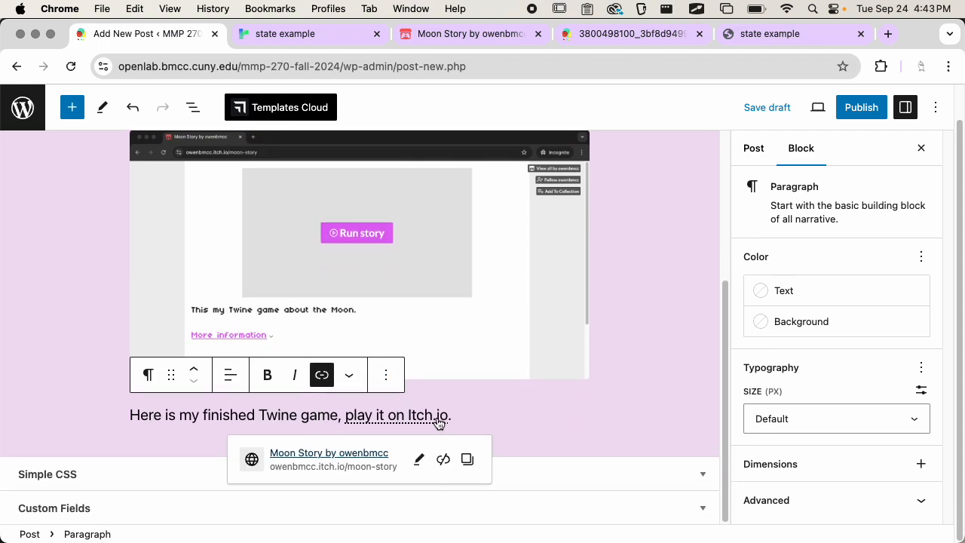
pyautogui.click(420, 460)
pyautogui.scroll(-3, 371, 479)
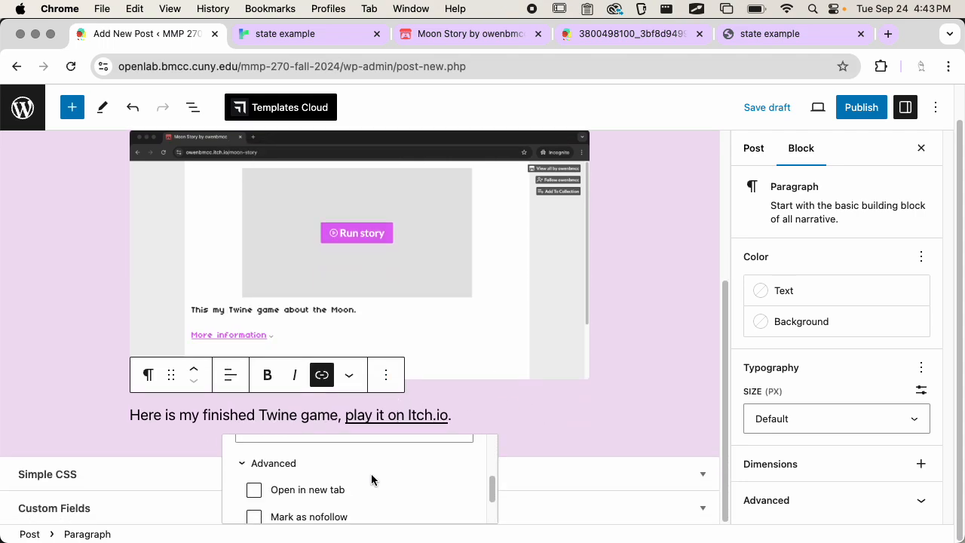
pyautogui.click(303, 490)
pyautogui.click(523, 415)
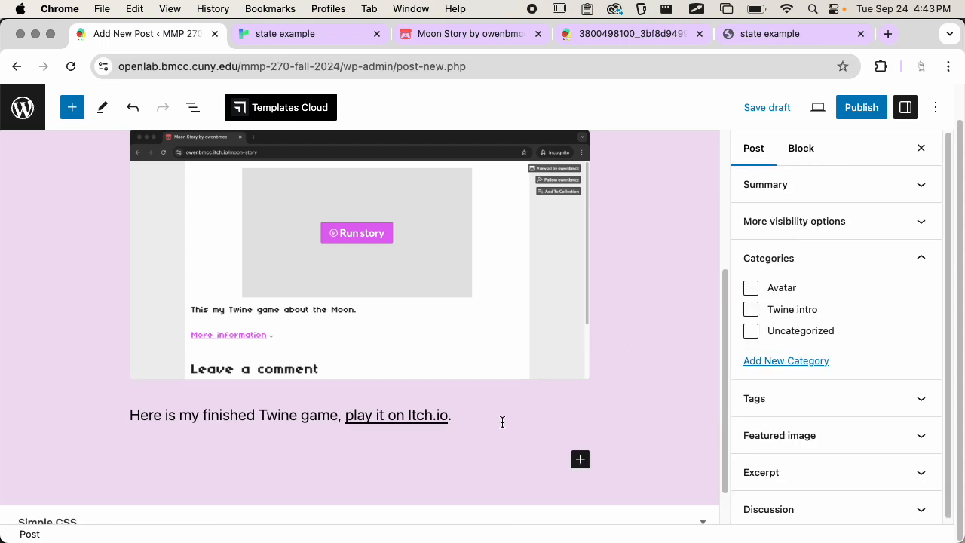
# Step: Insert the game_week4 image from Finder's Documentation folder below the linked paragraph in the Chrome post
pyautogui.press('super+Tab')
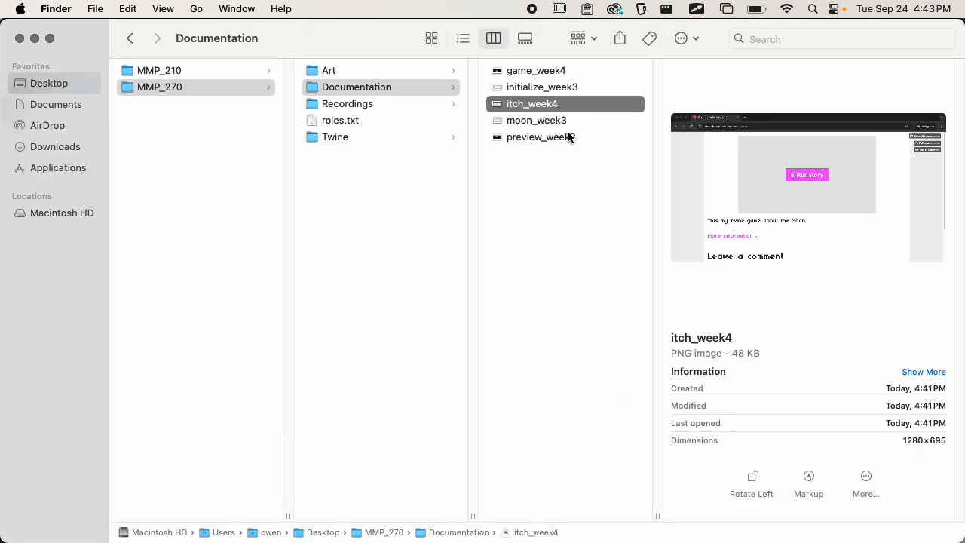
pyautogui.moveTo(552, 73); pyautogui.dragTo(548, 447)
pyautogui.press('super+Tab')
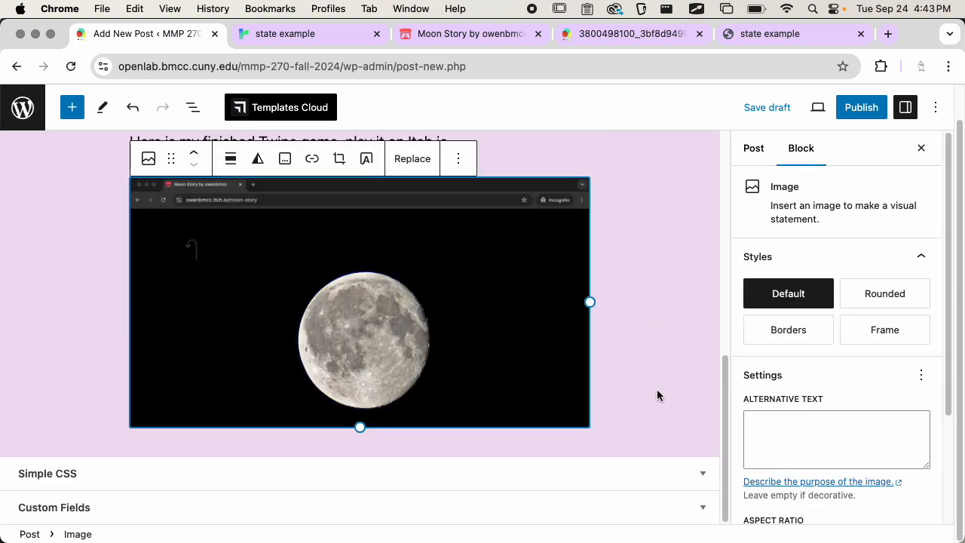
pyautogui.click(631, 403)
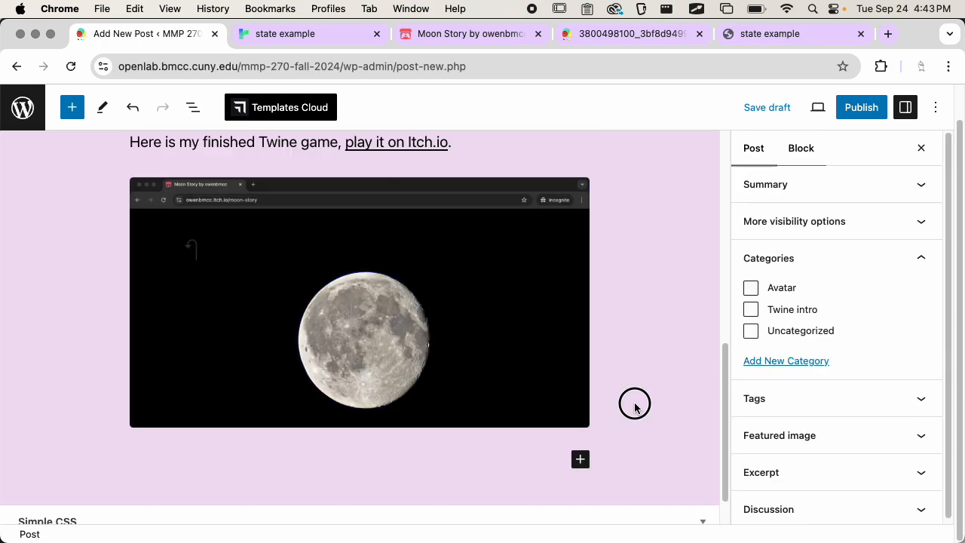
# Step: Add the paragraph "My game is about seeing the moon and reflecting in a puddle." below the moon image
pyautogui.click(531, 470)
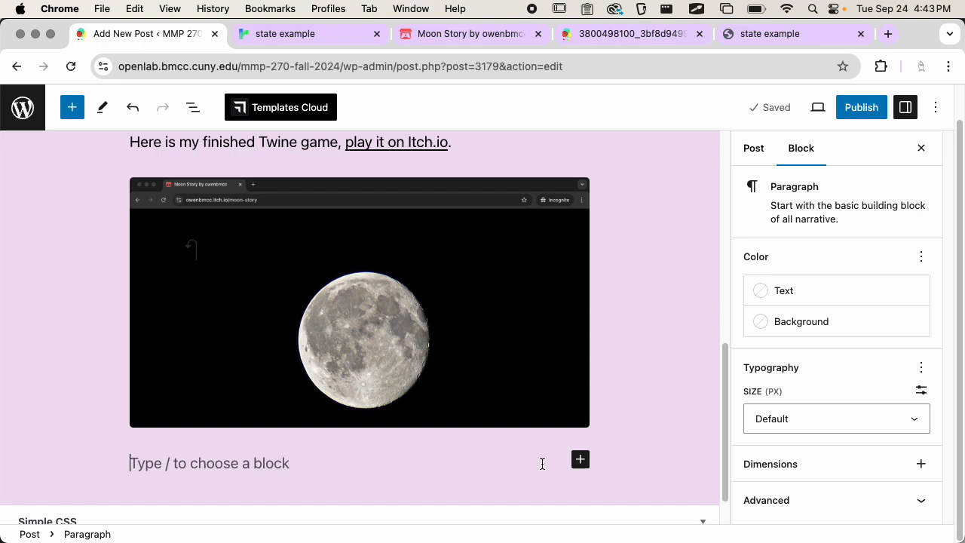
pyautogui.write('My game is about')
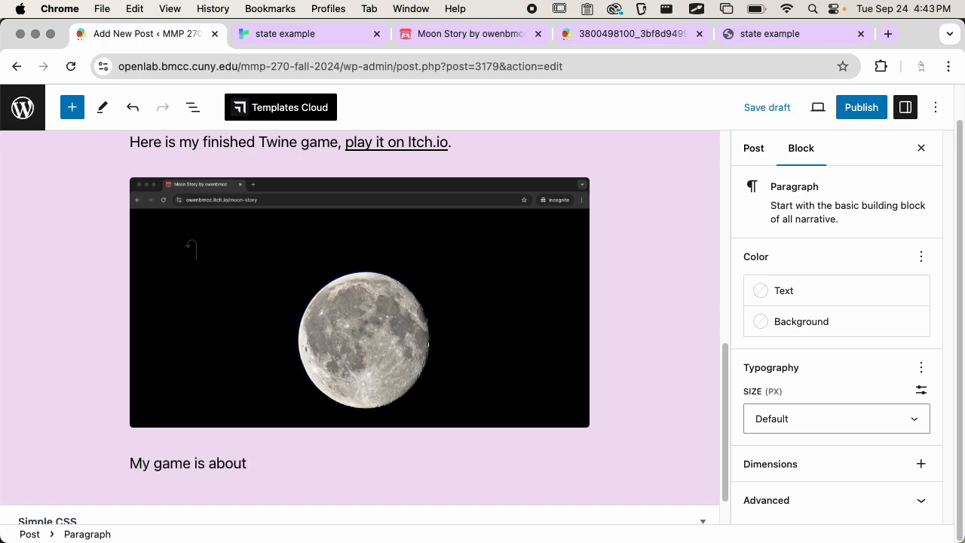
pyautogui.write(' seeing the mmoon')
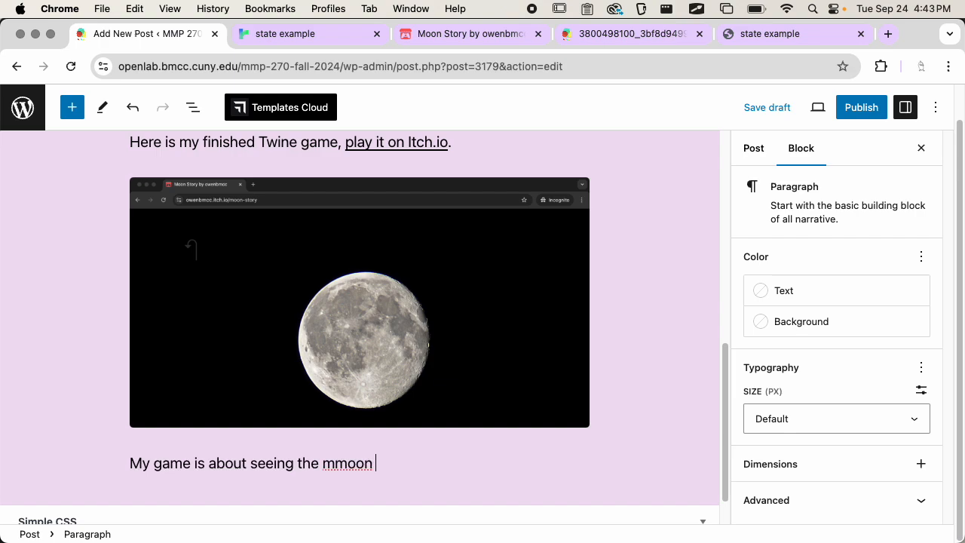
pyautogui.press('BackSpace')
pyautogui.press('BackSpace')
pyautogui.press('BackSpace')
pyautogui.press('BackSpace')
pyautogui.press('BackSpace')
pyautogui.write('oon and ')
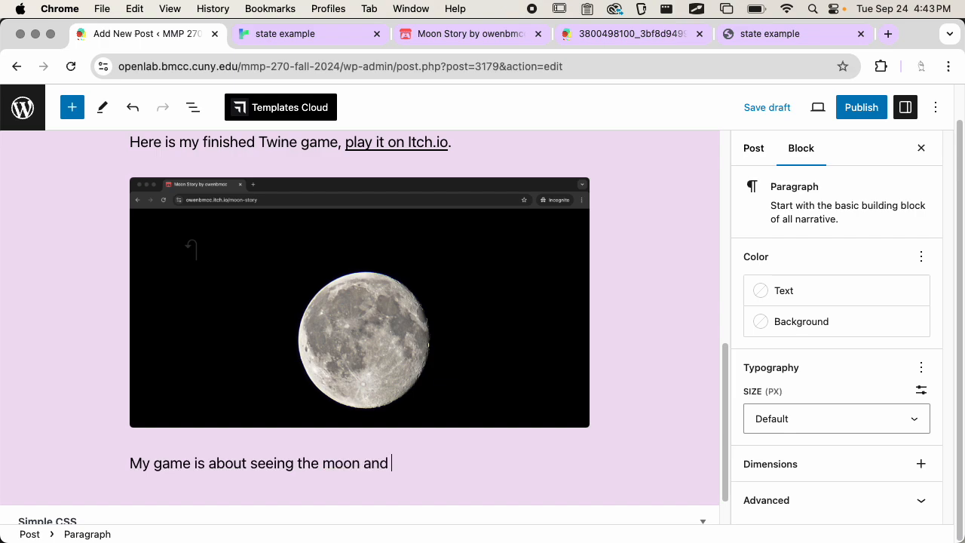
pyautogui.write('reflecting on')
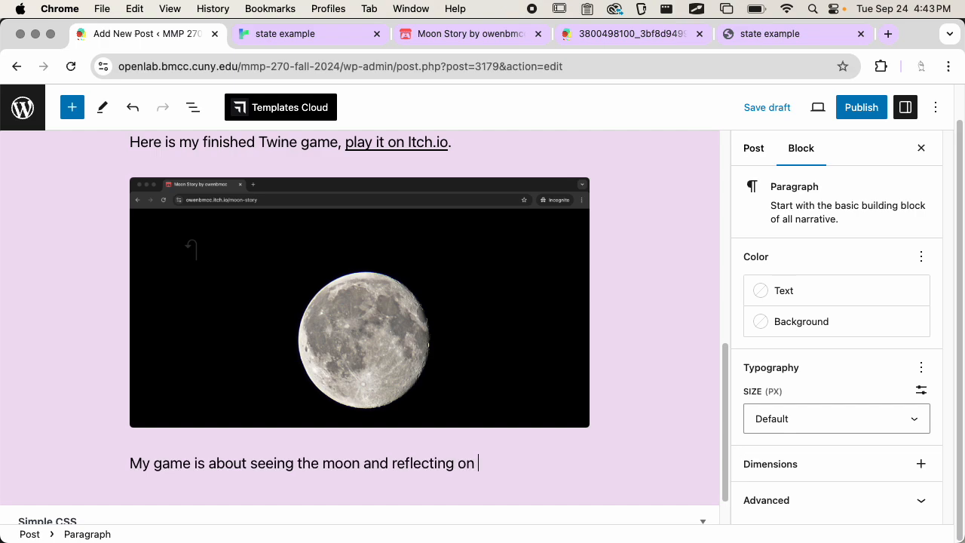
pyautogui.press('BackSpace')
pyautogui.press('BackSpace')
pyautogui.write('in a puddle.')
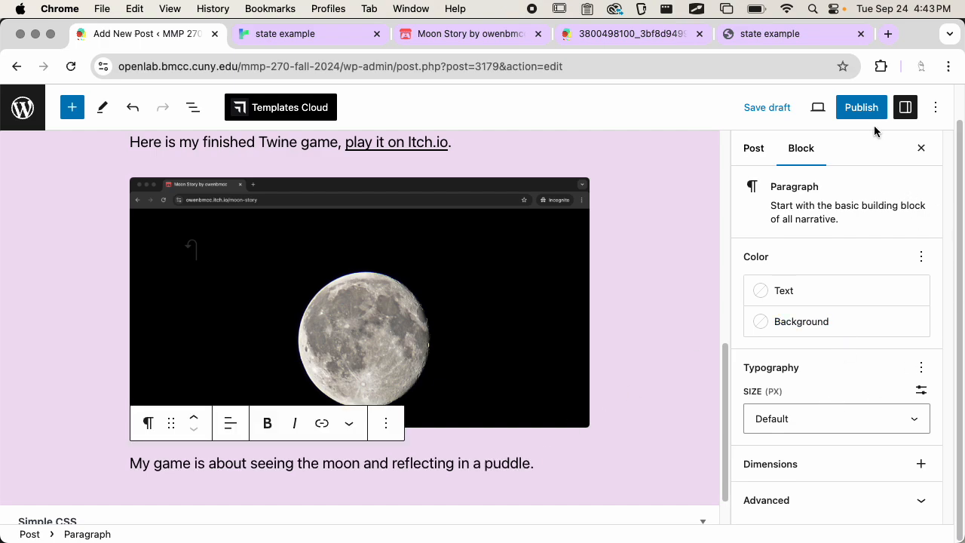
# Step: Publish the My Twine Game post and copy its post address
pyautogui.click(861, 107)
pyautogui.click(805, 175)
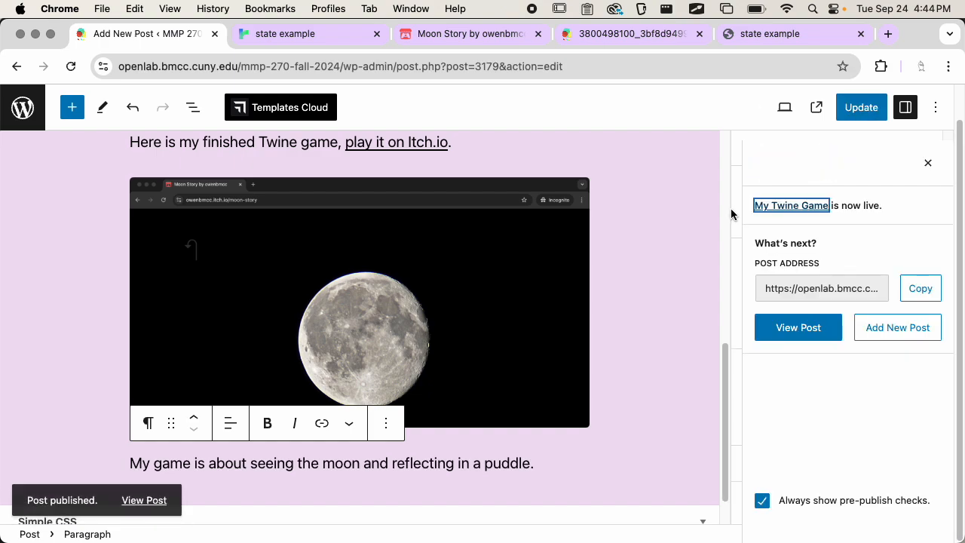
pyautogui.click(915, 299)
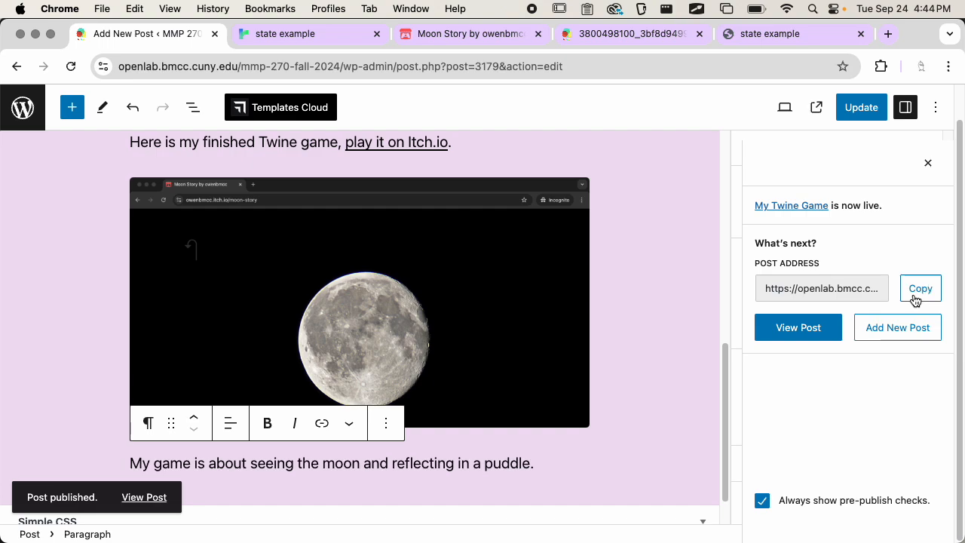
# Step: Open the Moon Story project for editing on itch.io and examine its details, pricing and uploaded files
pyautogui.scroll(10, 535, 188)
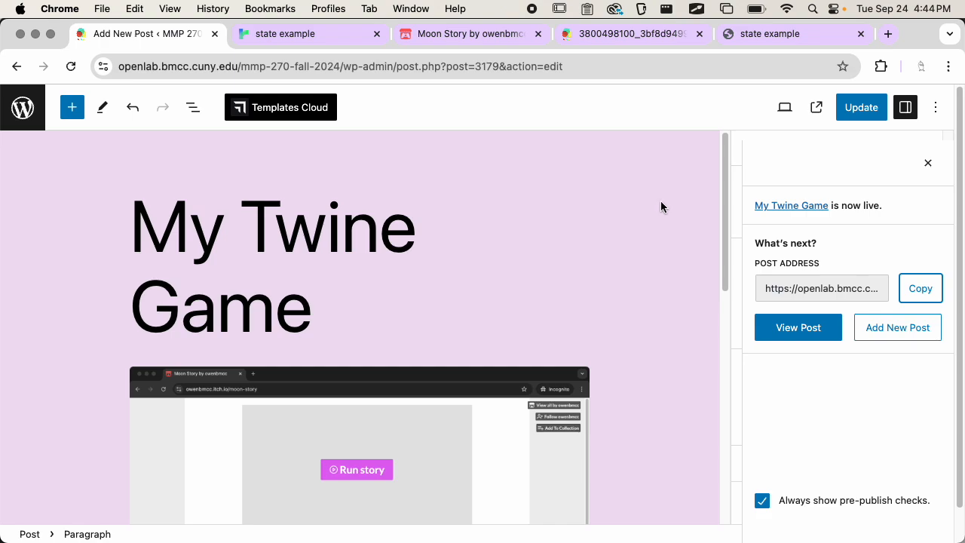
pyautogui.click(482, 35)
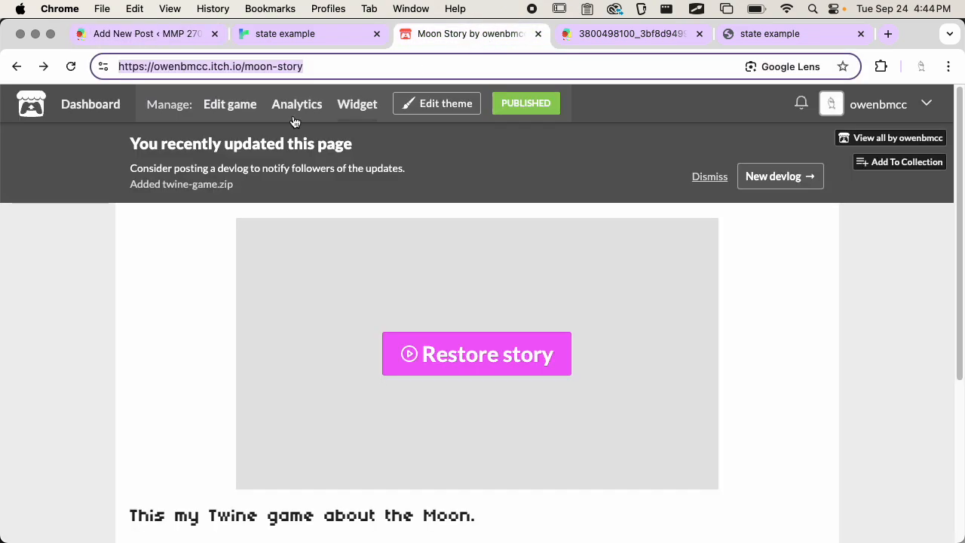
pyautogui.click(241, 119)
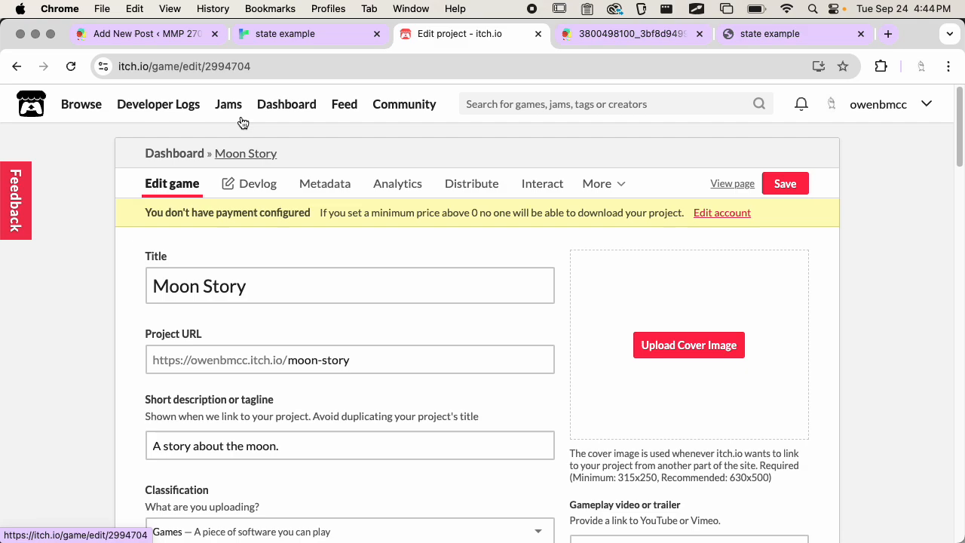
pyautogui.scroll(-10, 233, 314)
pyautogui.scroll(-4, 233, 313)
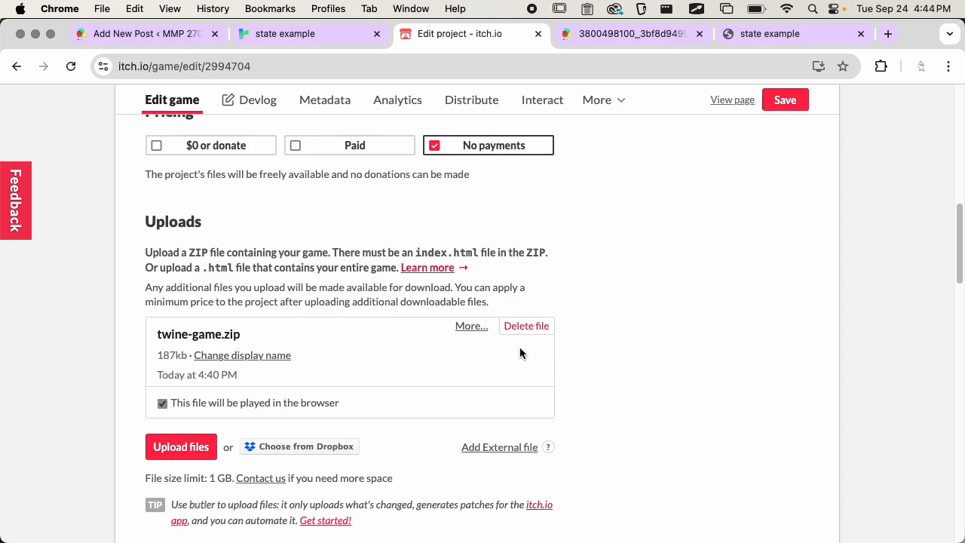
pyautogui.scroll(10, 662, 269)
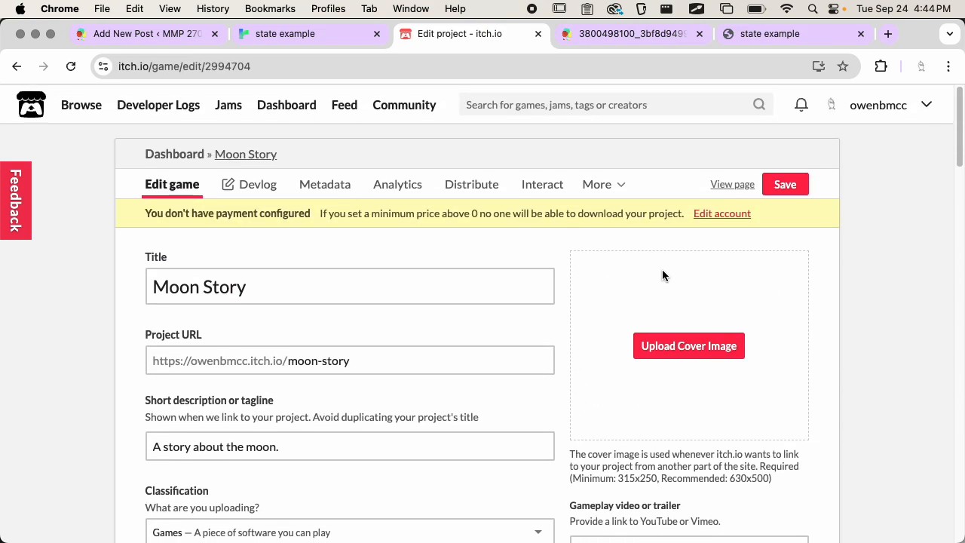